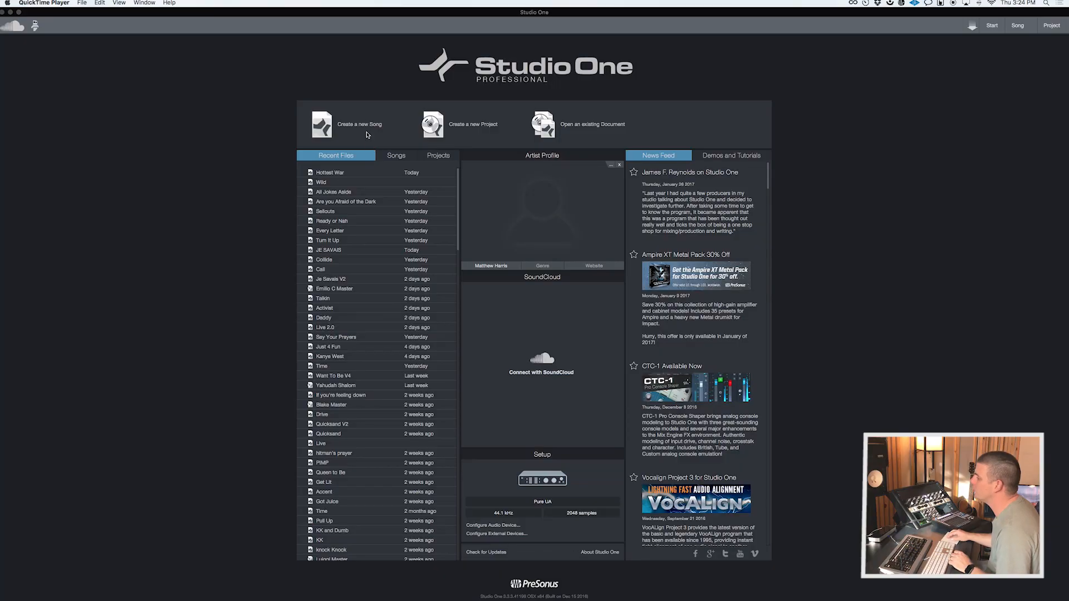
# - Start a new song titled "template test" and set its sample rate to 44.1 kHz
pyautogui.click(364, 128)
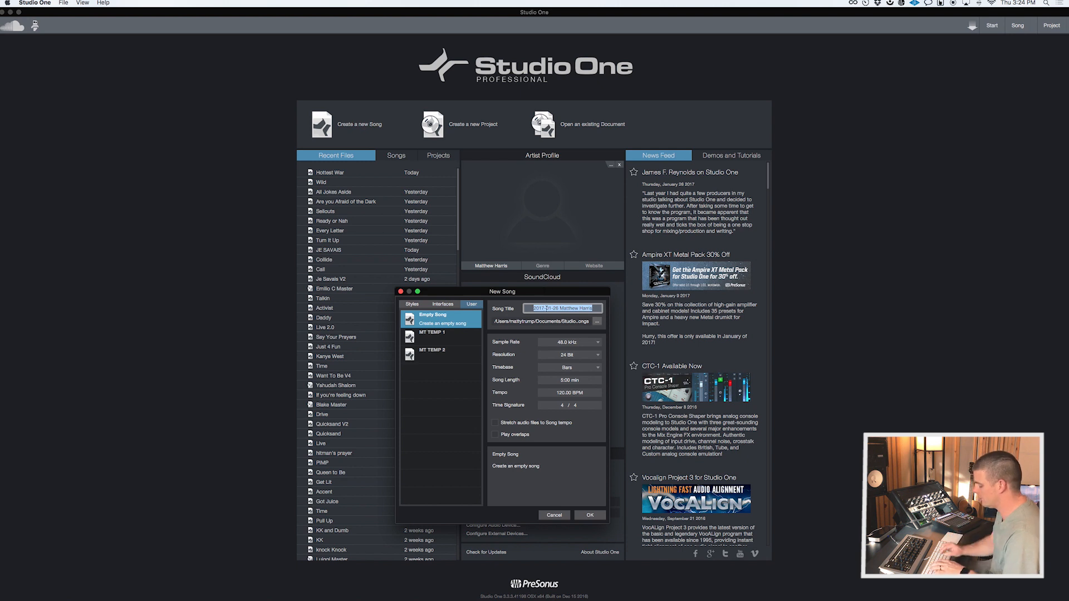
pyautogui.write('template test')
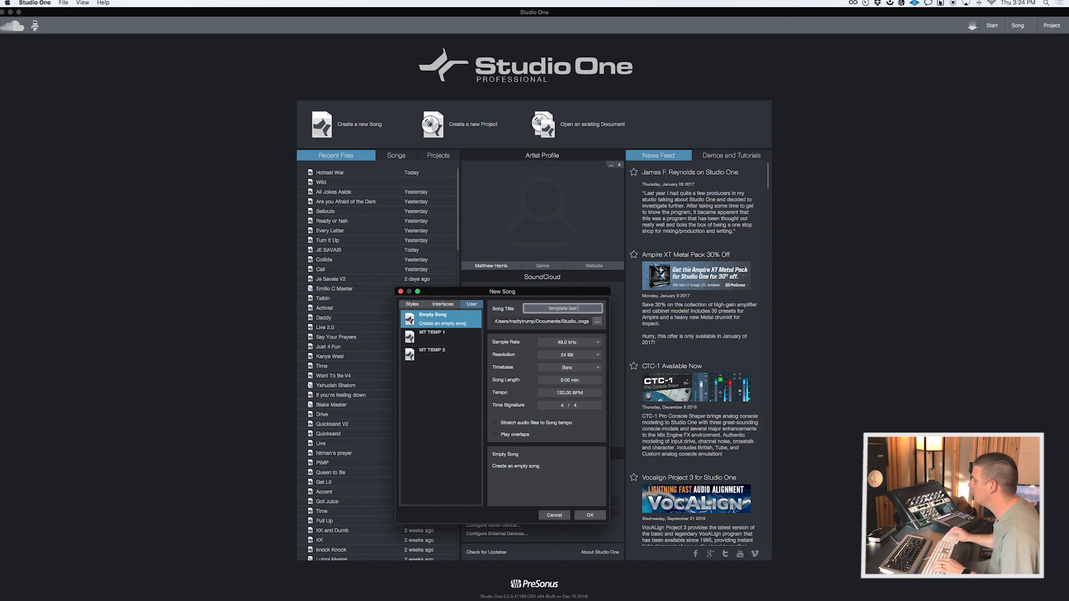
pyautogui.click(556, 344)
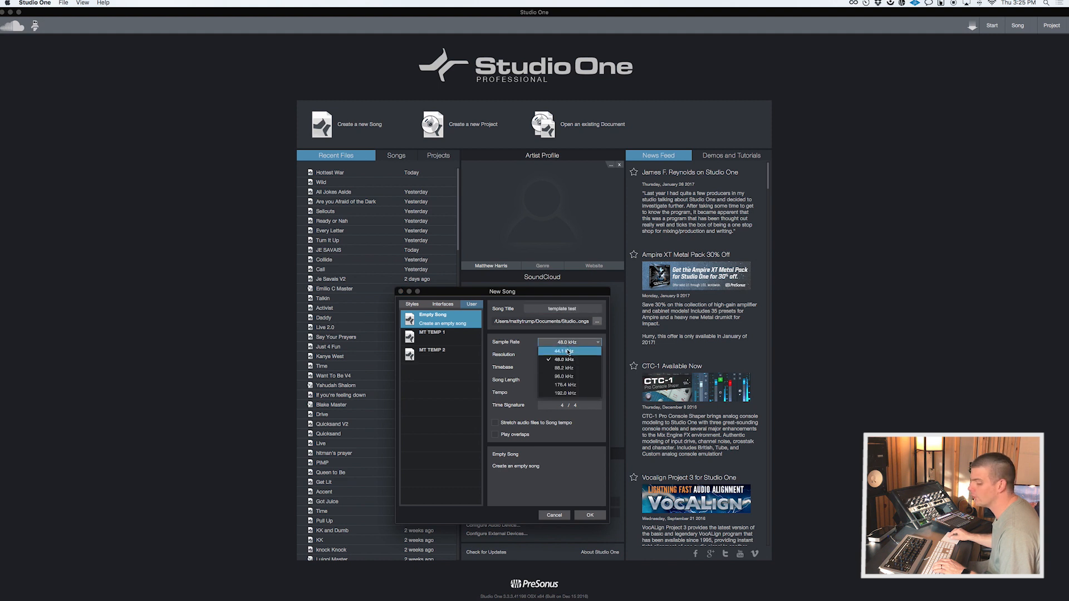
pyautogui.click(568, 352)
pyautogui.moveTo(530, 297); pyautogui.dragTo(335, 194)
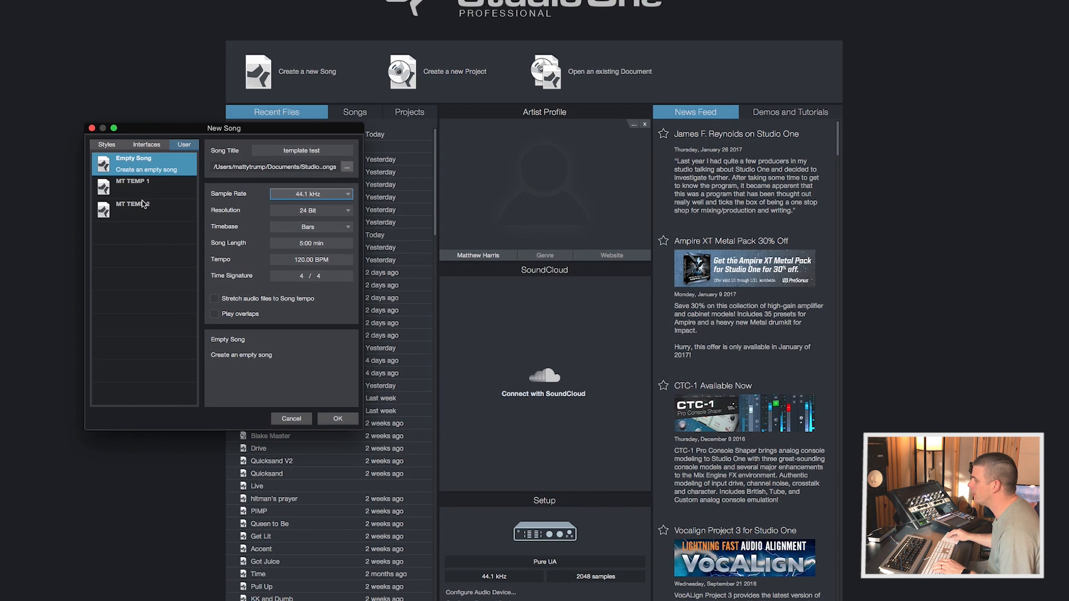
# - Look through the style, interface and user templates, and create the song from the MT TEMP 2 user template
pyautogui.click(233, 226)
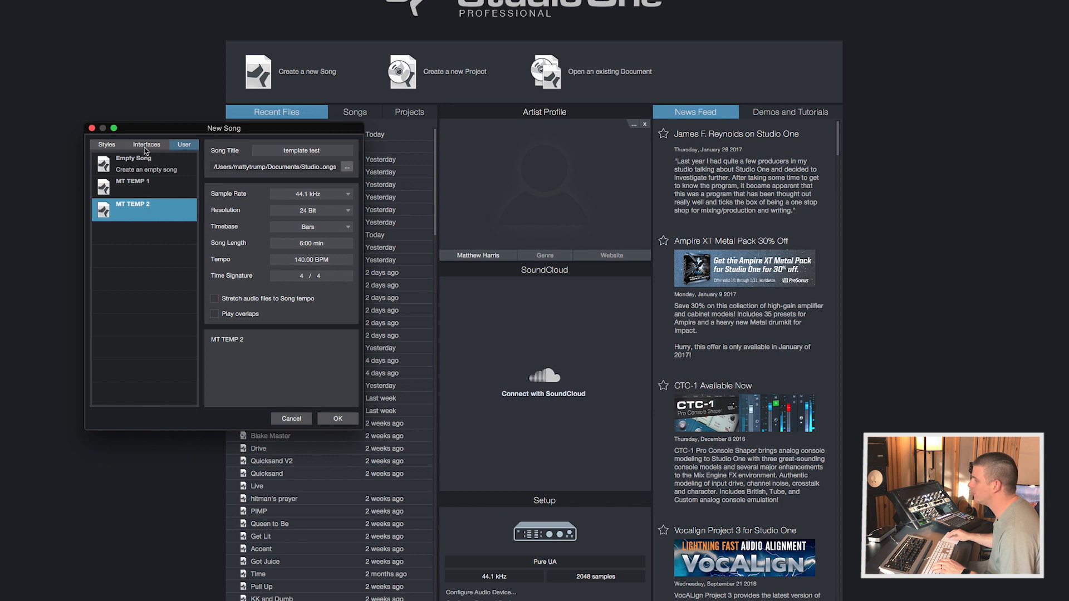
pyautogui.click(107, 146)
pyautogui.click(147, 145)
pyautogui.click(184, 145)
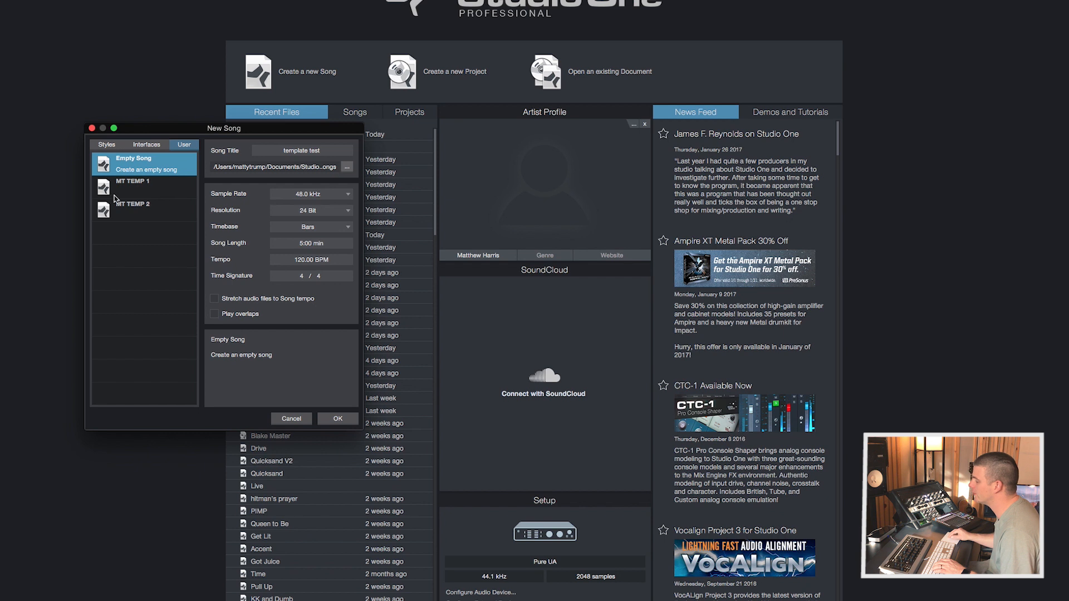
pyautogui.click(142, 210)
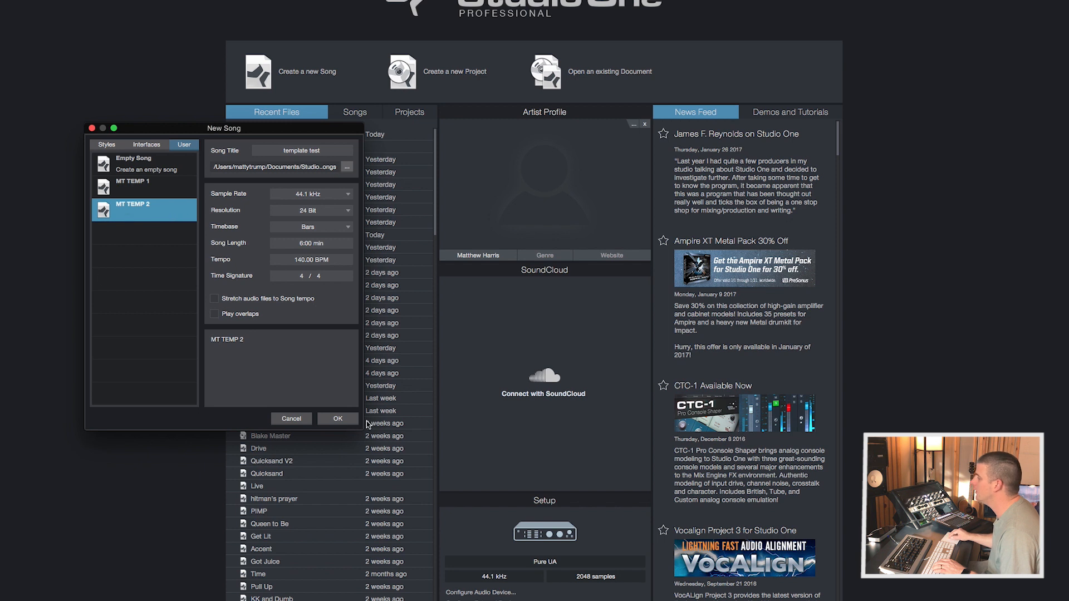
pyautogui.click(338, 419)
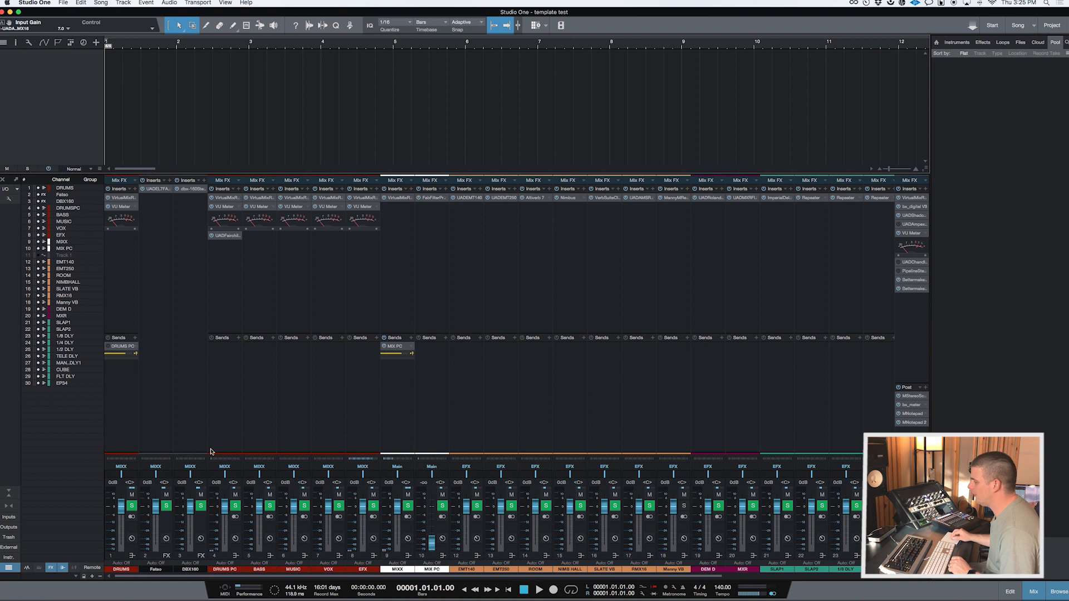
# - Review the bus channels from DRUMS to EFX in the mixer, including BASS, MUSIC and VOX
pyautogui.click(127, 448)
pyautogui.keyDown('shift'); pyautogui.click(360, 436); pyautogui.keyUp('shift')
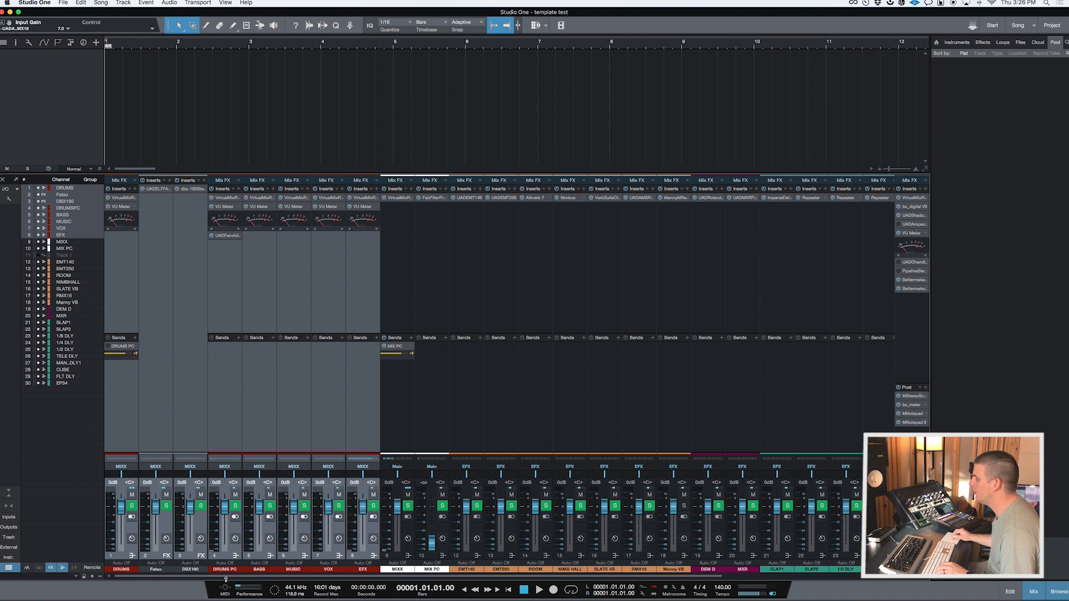
pyautogui.click(261, 450)
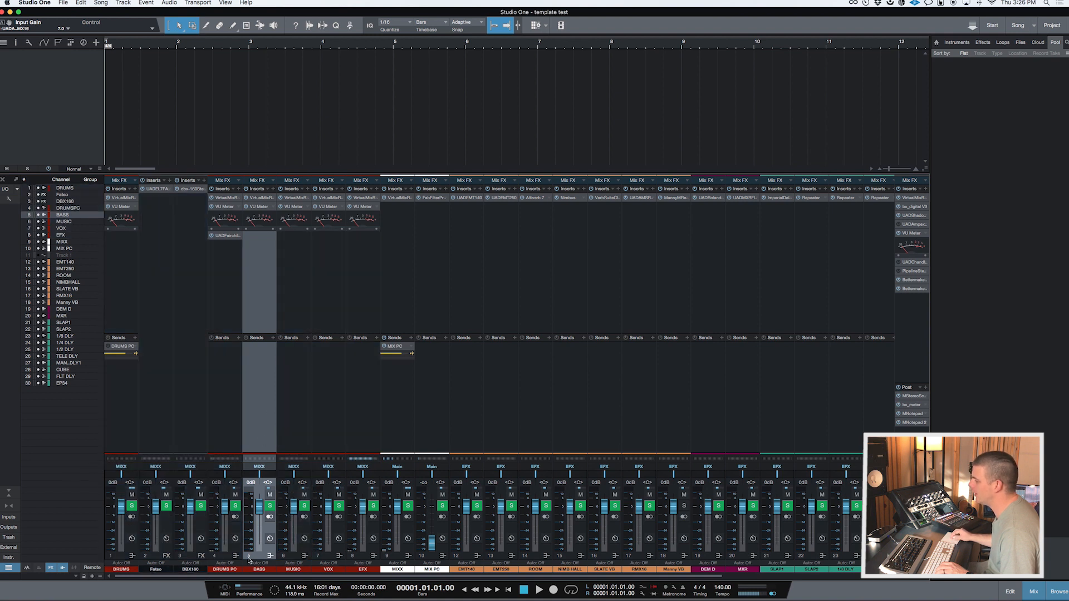
pyautogui.click(289, 447)
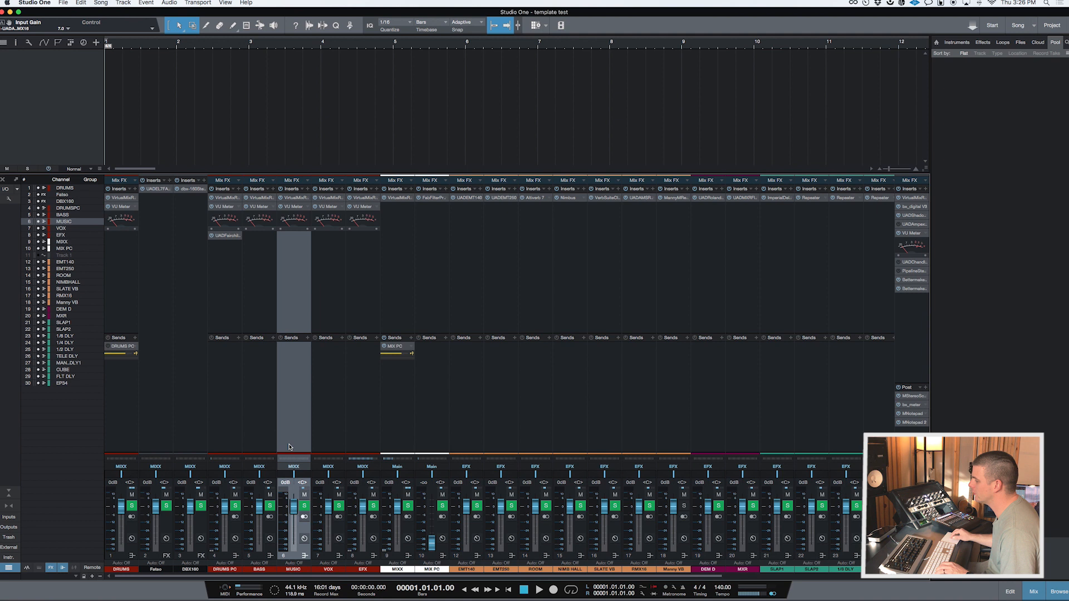
pyautogui.click(328, 399)
pyautogui.click(368, 441)
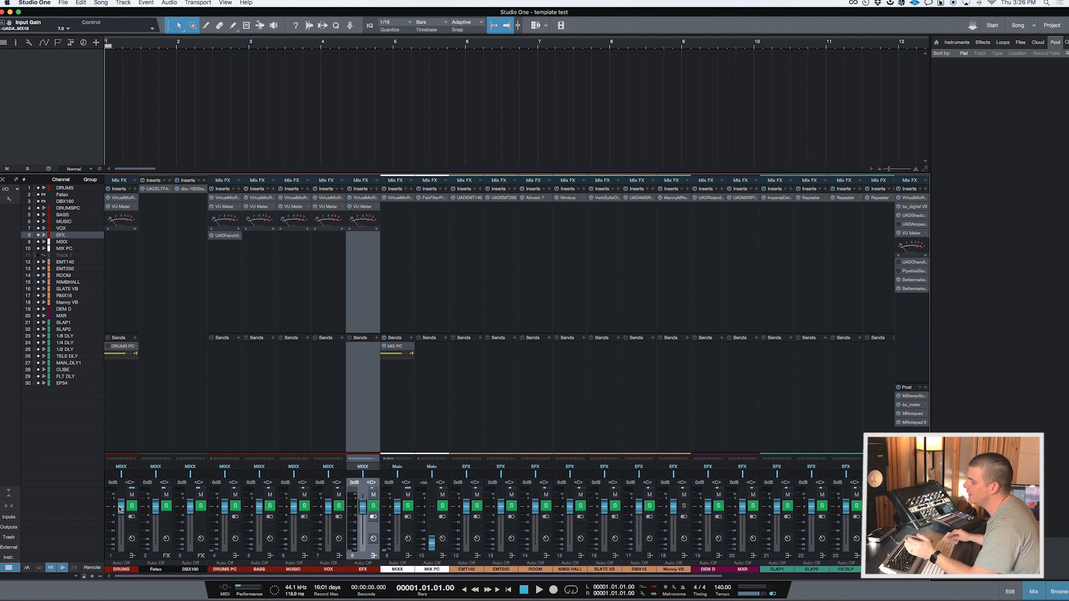
# - Lower the DRUMS channel's volume to about -1.7 dB and reset it to 0 dB
pyautogui.moveTo(119, 508); pyautogui.dragTo(120, 511)
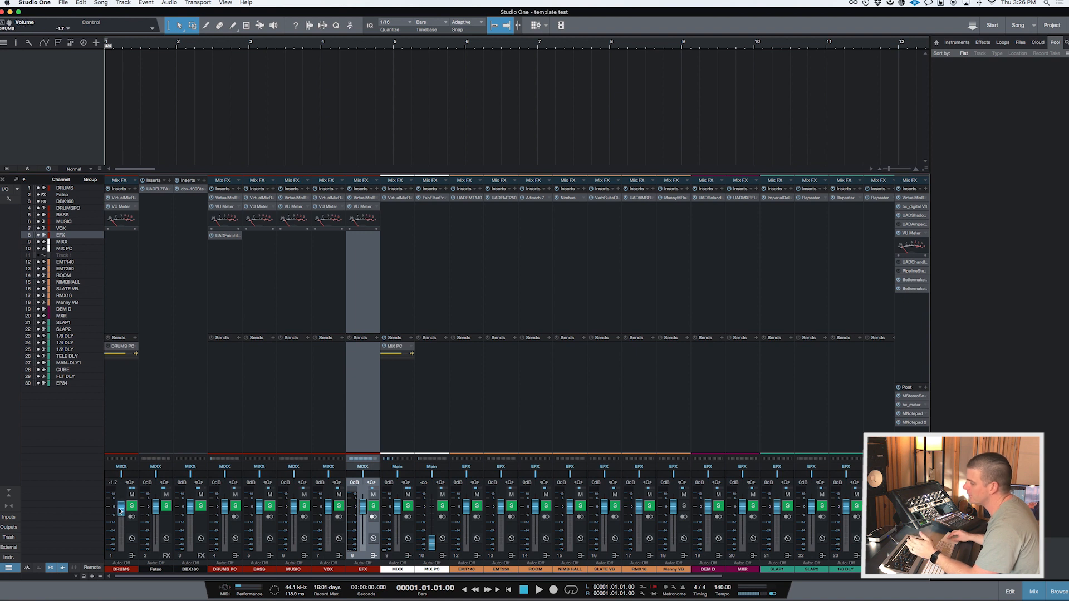
pyautogui.keyDown('alt'); pyautogui.click(121, 509); pyautogui.keyUp('alt')
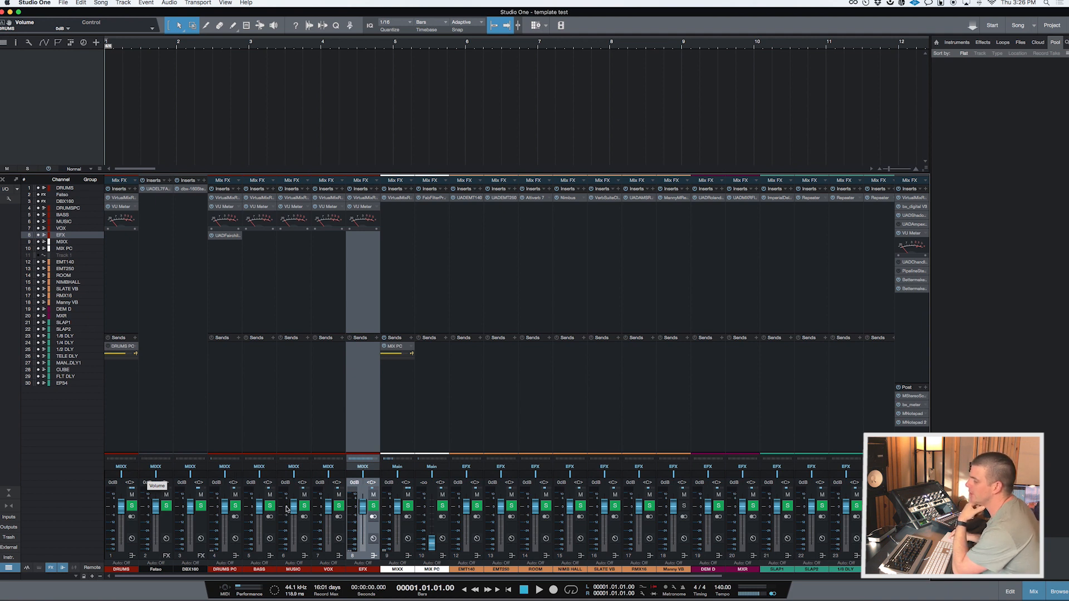
# - Inspect the BASS, DRUMS PC, MUSIC and VOX bus channels one after another
pyautogui.click(261, 410)
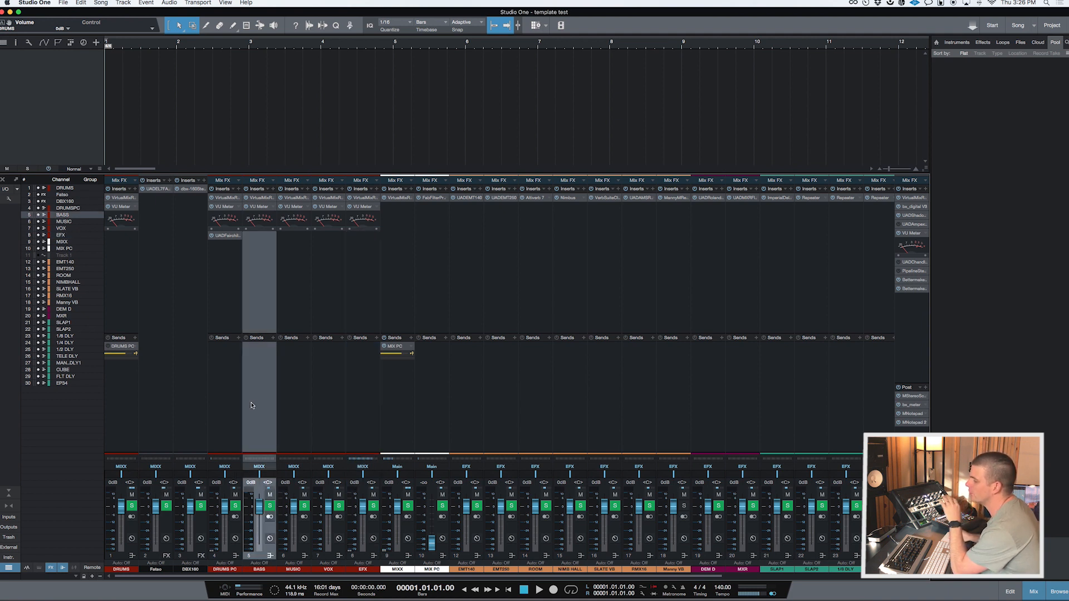
pyautogui.click(233, 408)
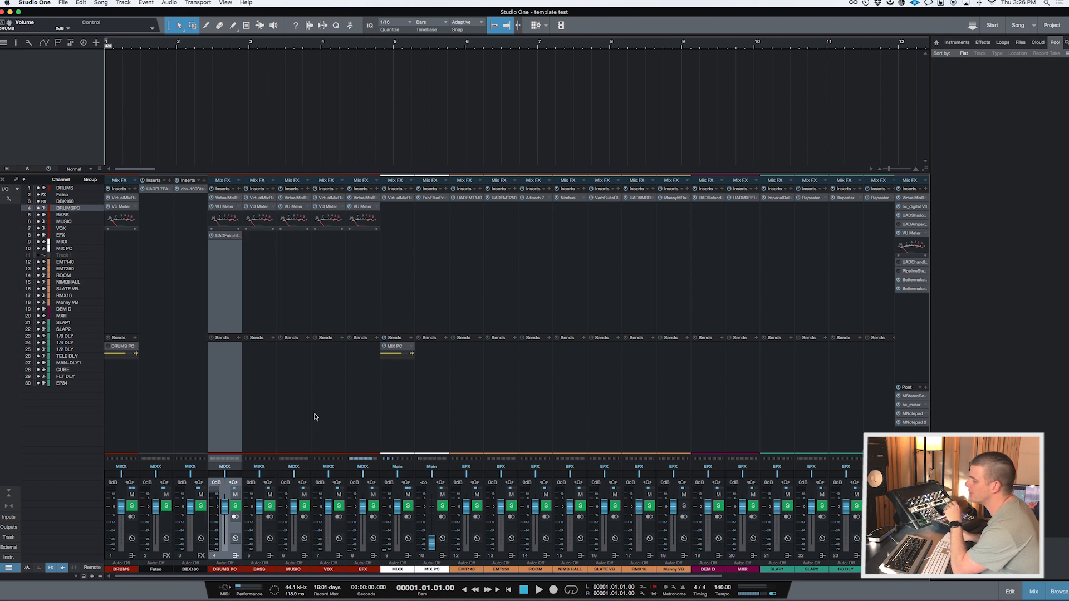
pyautogui.click(292, 421)
pyautogui.click(320, 429)
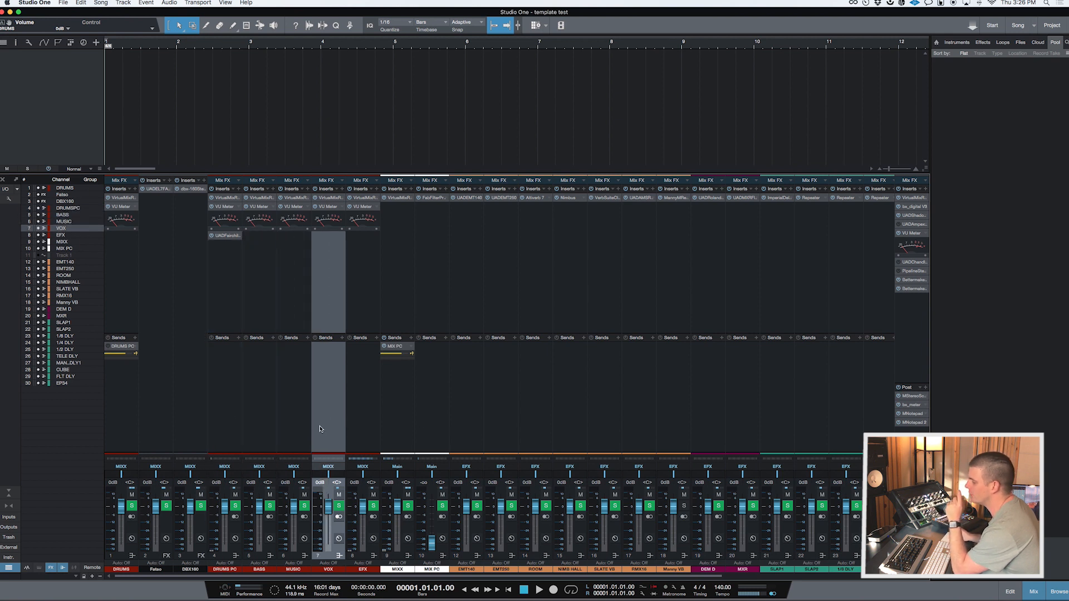
# - Compare the DRUMS bus with the Fatso, DBX160 and DRUMS PC channels beside it
pyautogui.click(127, 414)
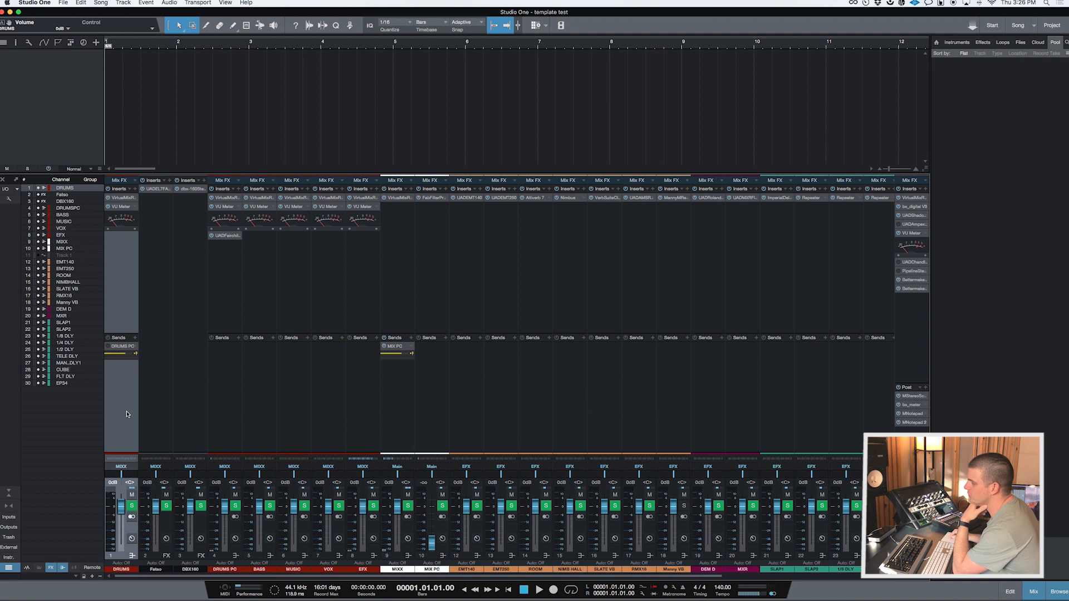
pyautogui.click(164, 395)
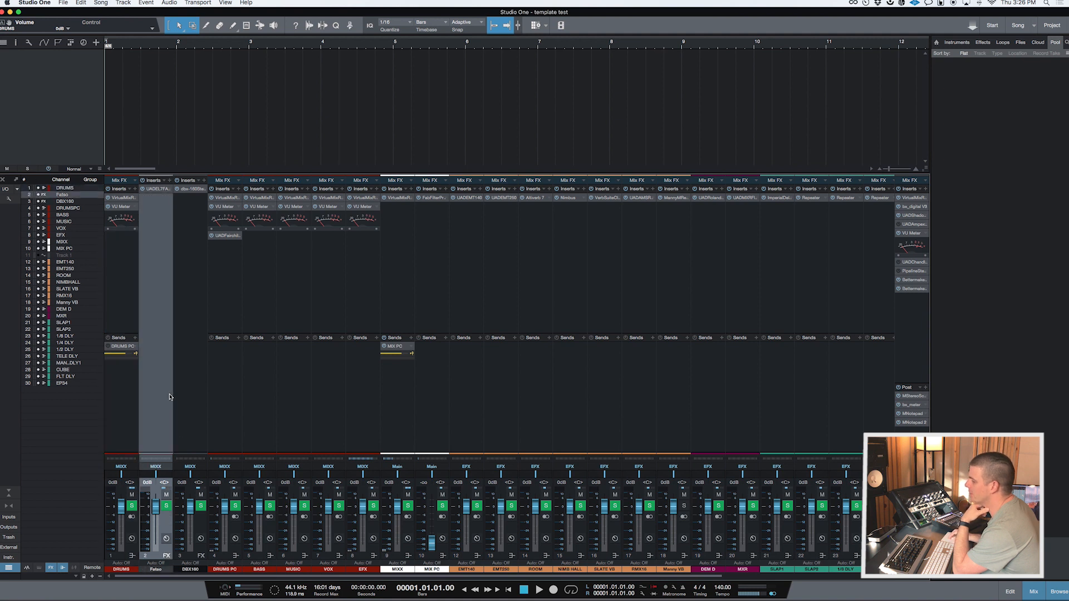
pyautogui.click(191, 398)
pyautogui.click(153, 398)
pyautogui.click(177, 397)
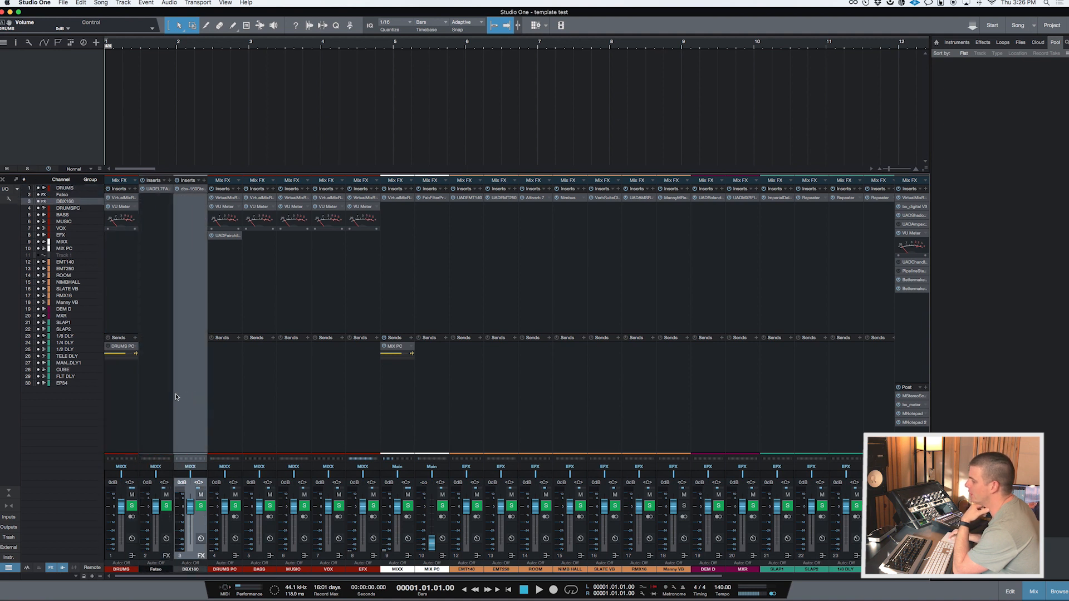
pyautogui.click(153, 397)
pyautogui.click(191, 412)
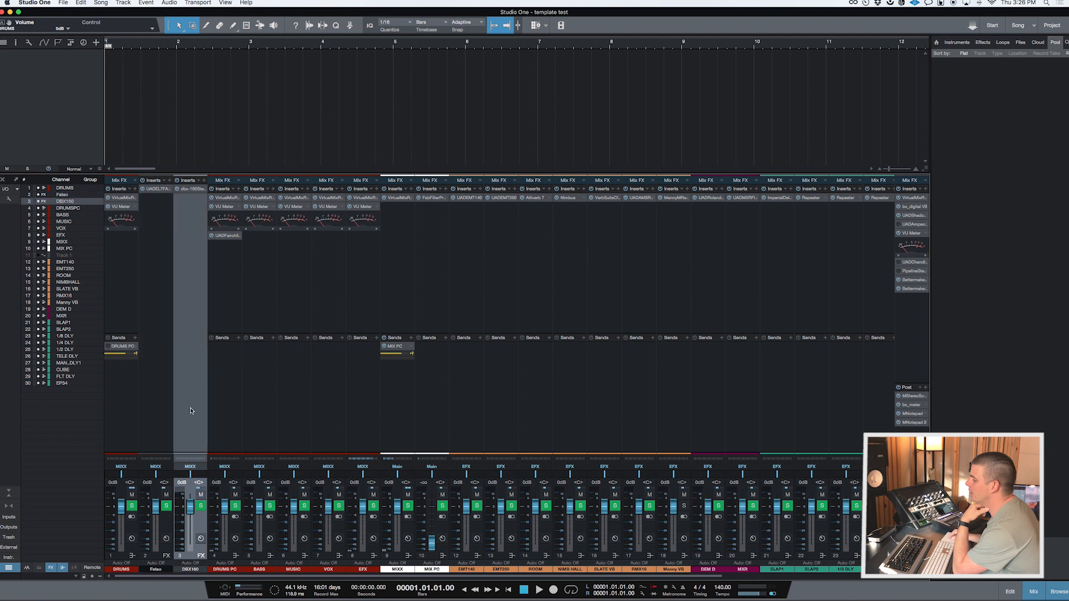
pyautogui.click(223, 421)
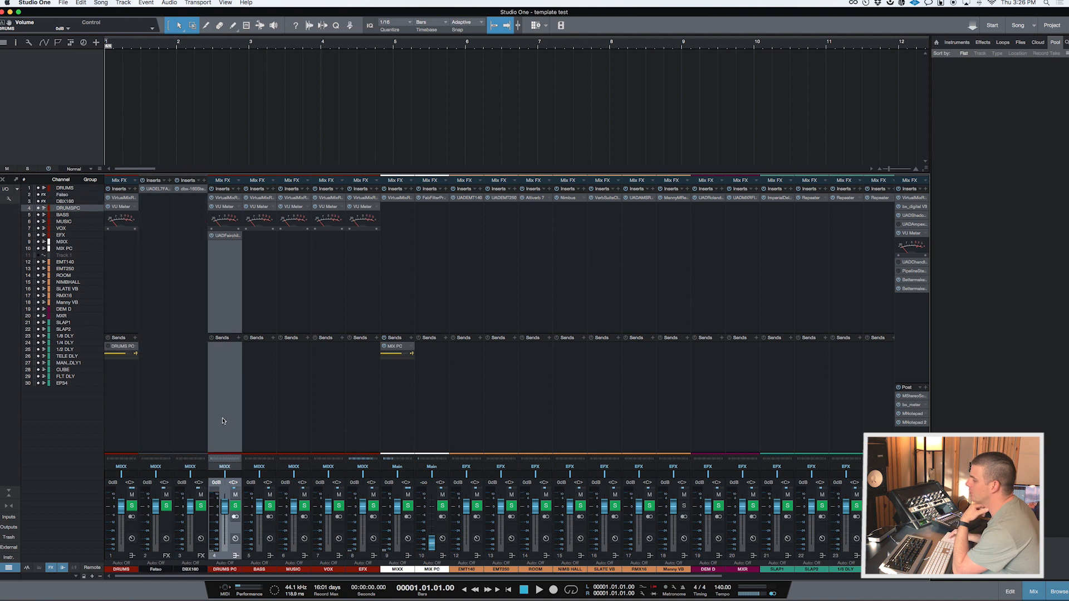
pyautogui.click(141, 384)
pyautogui.click(195, 384)
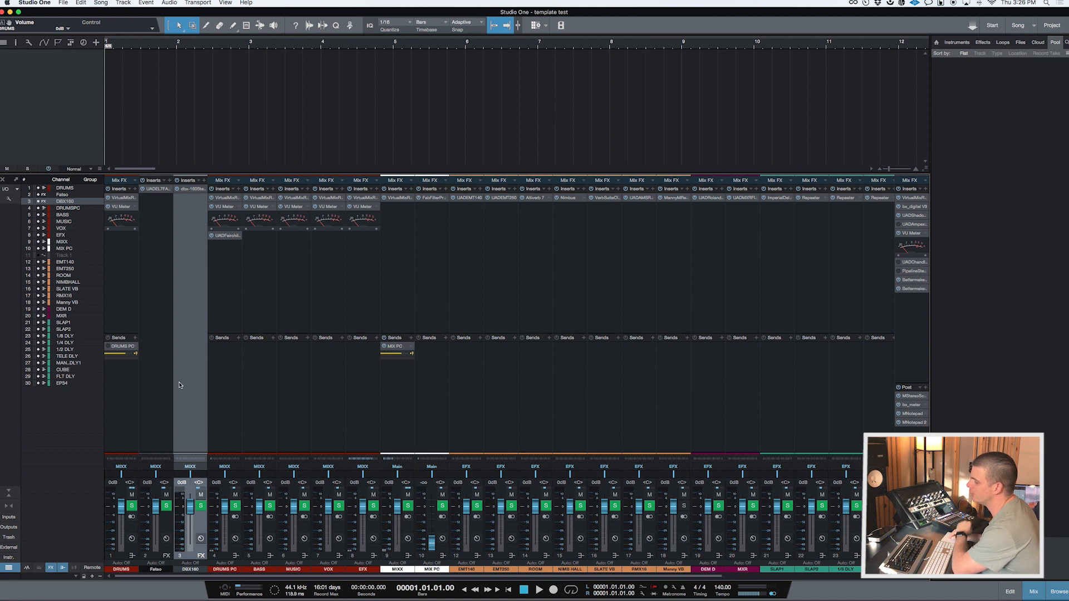
pyautogui.click(127, 386)
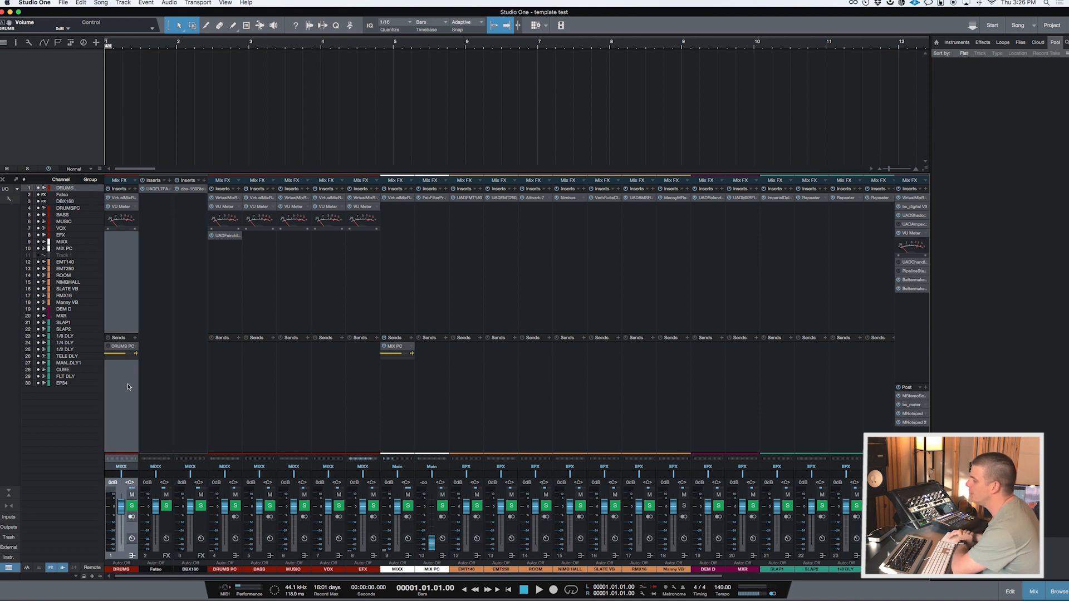
# - View the UAD Fairchild insert on the DRUMS PC channel and close its plug-in window
pyautogui.click(226, 436)
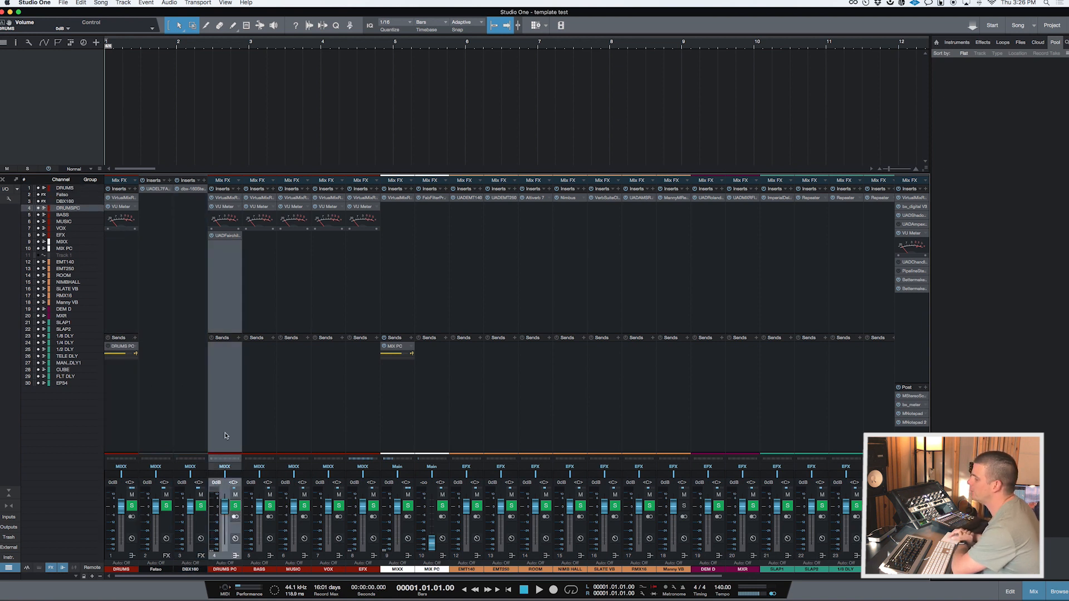
pyautogui.click(228, 236)
pyautogui.moveTo(716, 80); pyautogui.dragTo(659, 79)
pyautogui.click(672, 79)
# - Follow the routing from the Fatso, DBX160 and DRUMS PC channels through the MIXX bus to the main output
pyautogui.click(150, 394)
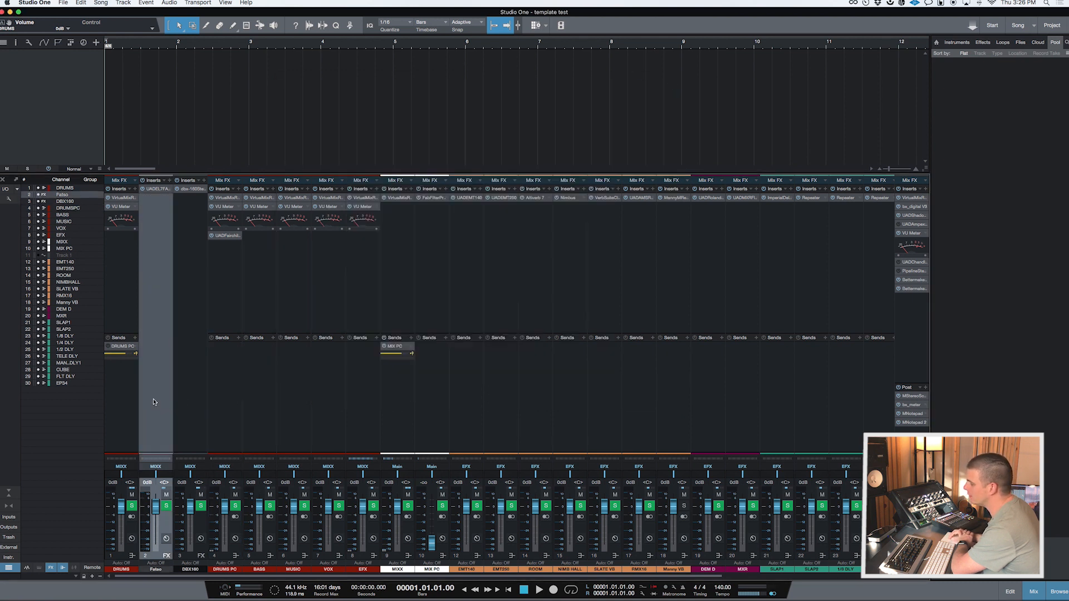
pyautogui.click(186, 400)
pyautogui.click(233, 416)
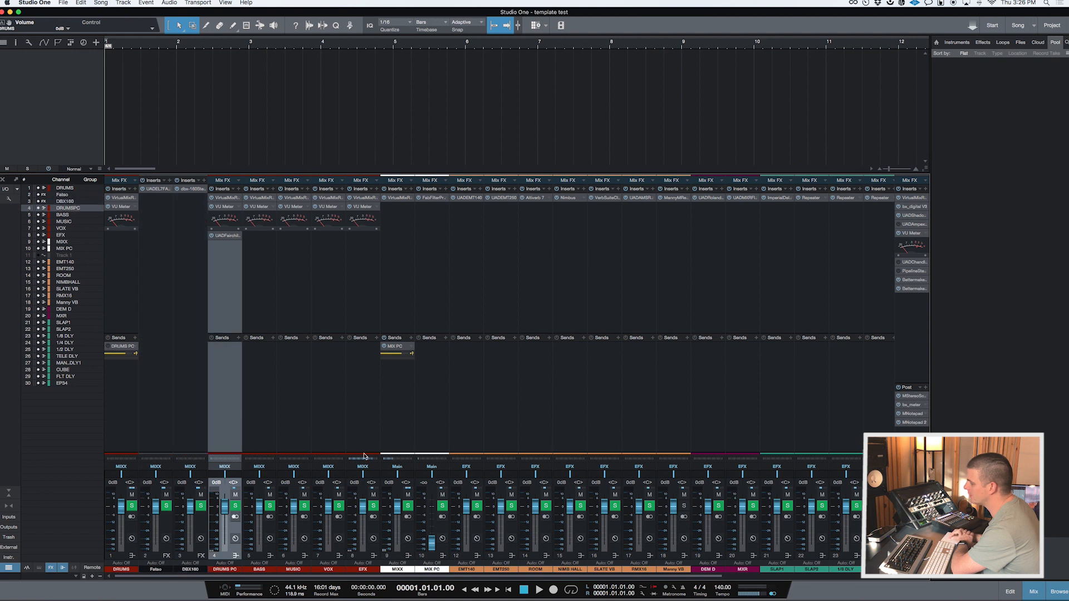
pyautogui.click(401, 432)
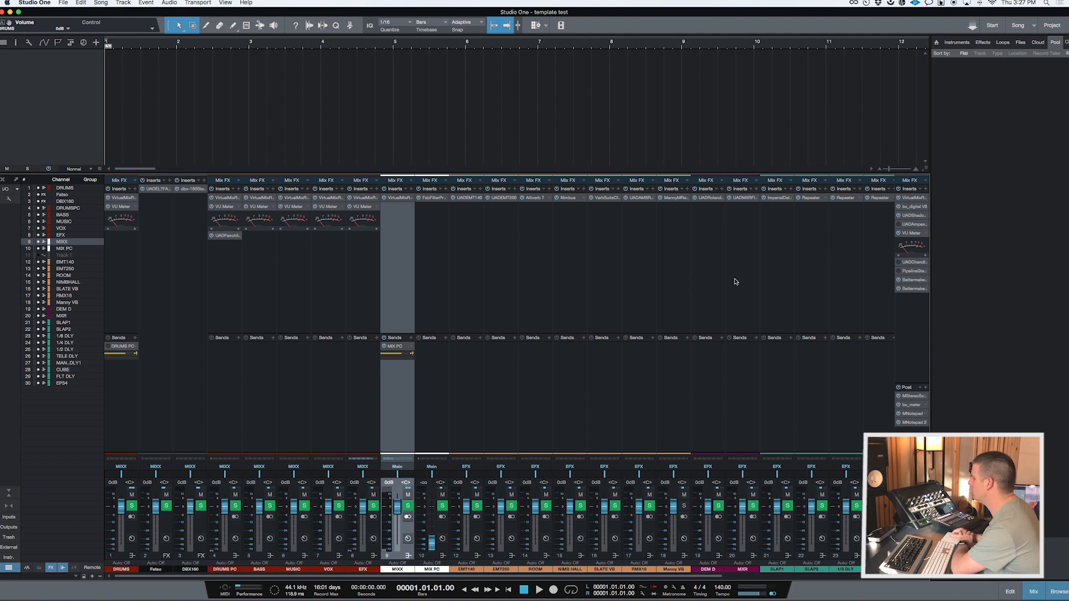
pyautogui.click(913, 442)
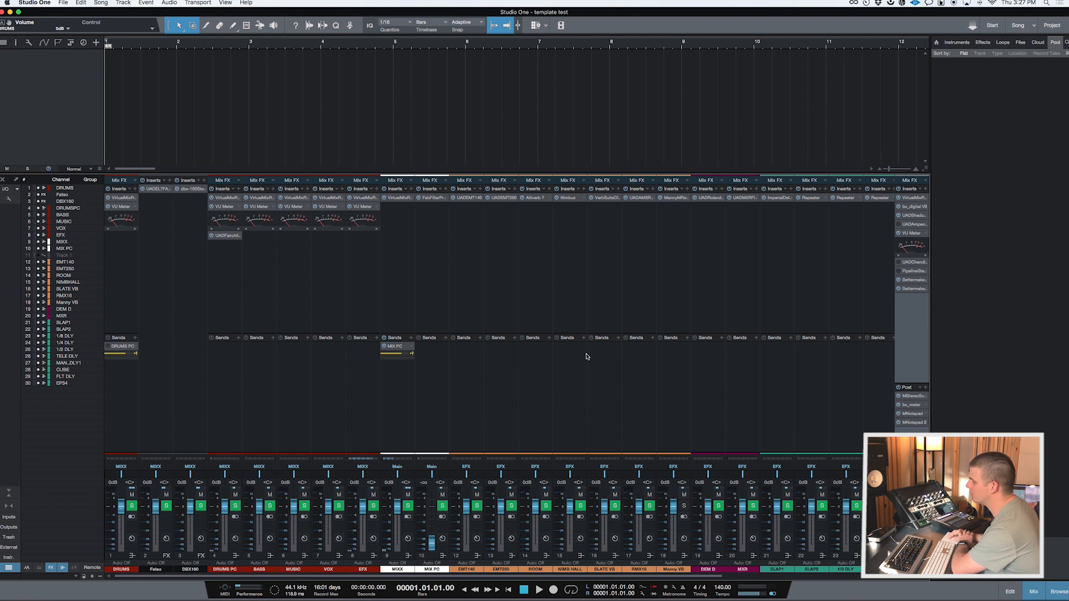
# - Compare the MIXX bus with the MIX PC parallel channel, checking the MIX PC volume fader
pyautogui.click(399, 394)
pyautogui.click(419, 395)
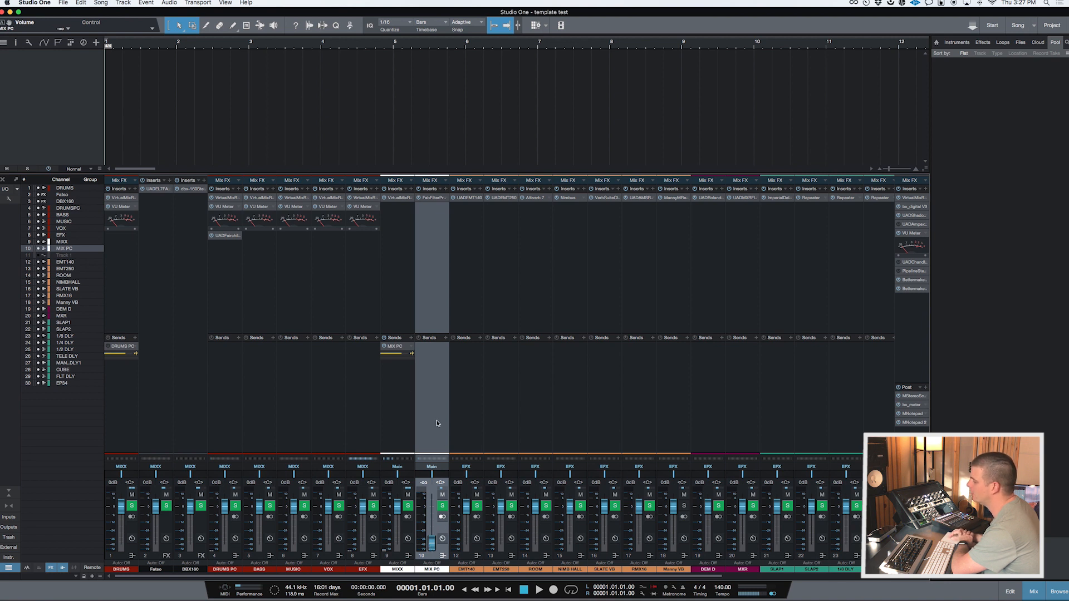
pyautogui.click(413, 401)
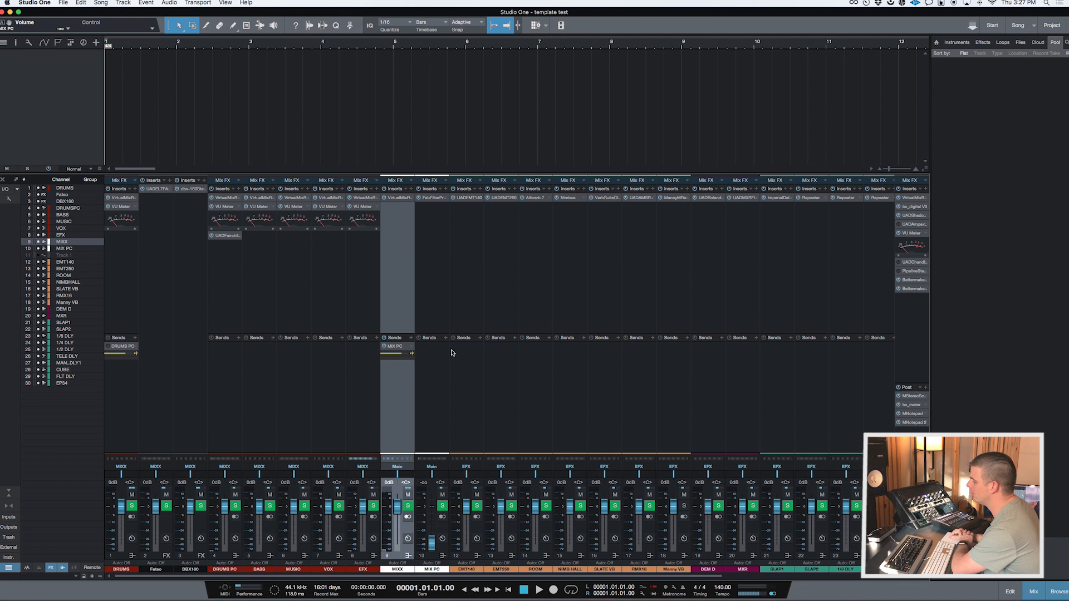
pyautogui.click(436, 406)
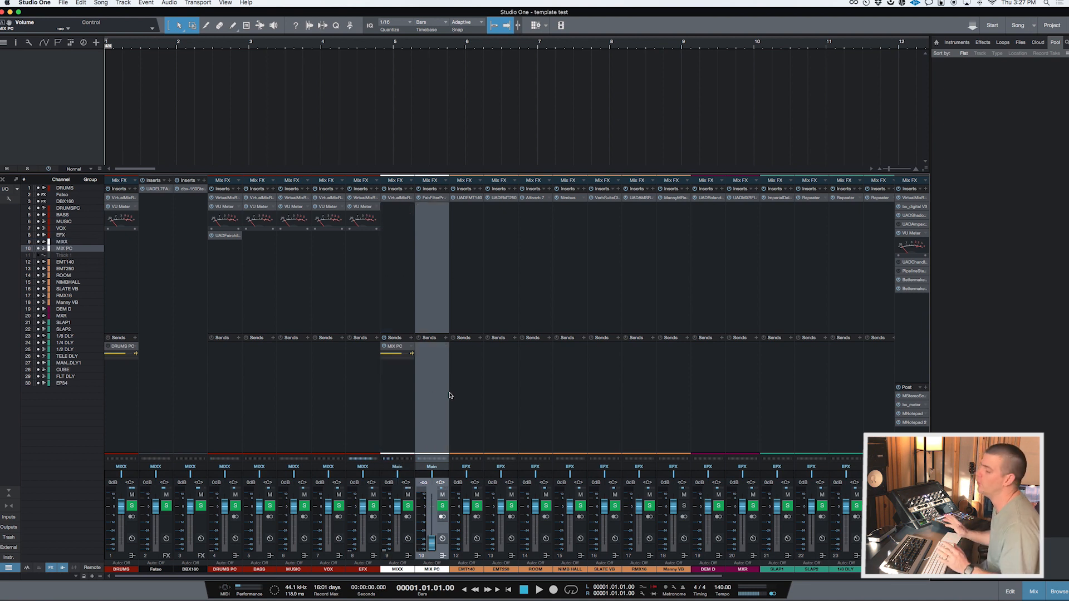
pyautogui.moveTo(431, 542)
pyautogui.mouseDown()
pyautogui.moveTo(431, 494)
pyautogui.moveTo(431, 544)
pyautogui.mouseUp()
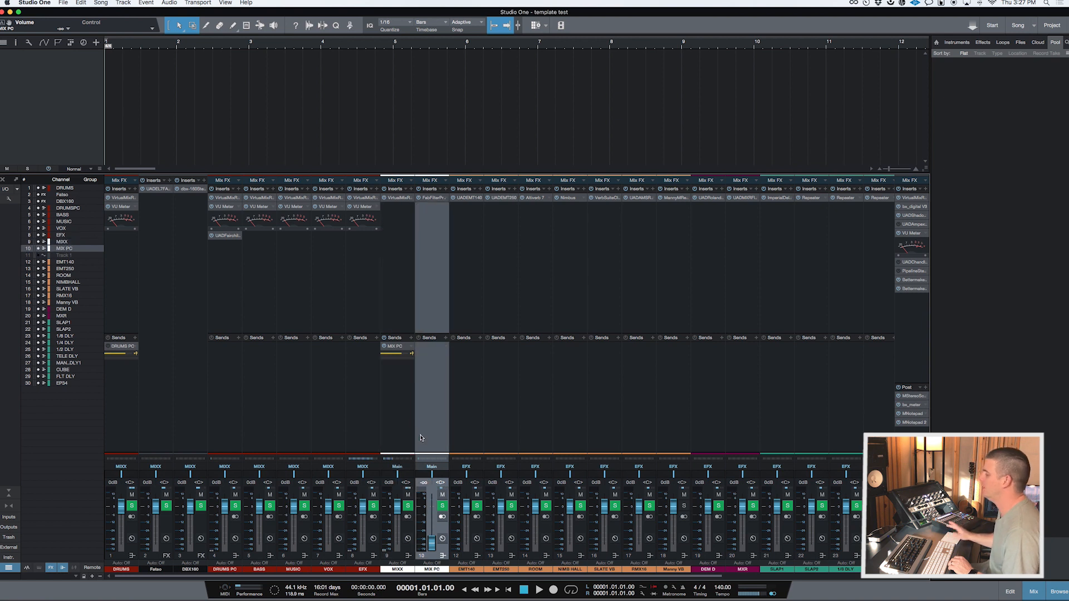
pyautogui.click(388, 424)
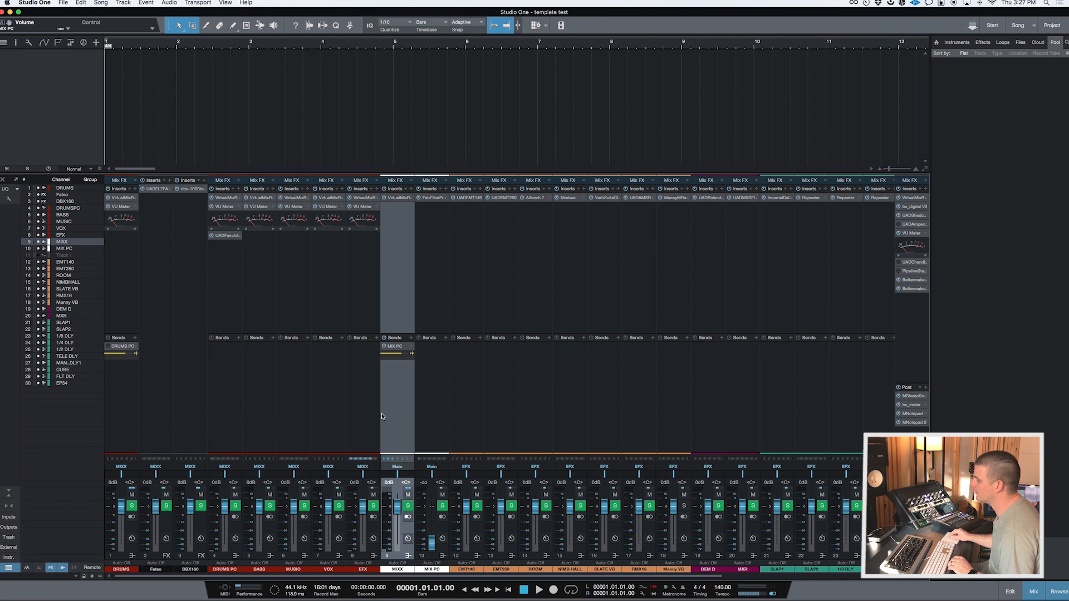
pyautogui.click(434, 424)
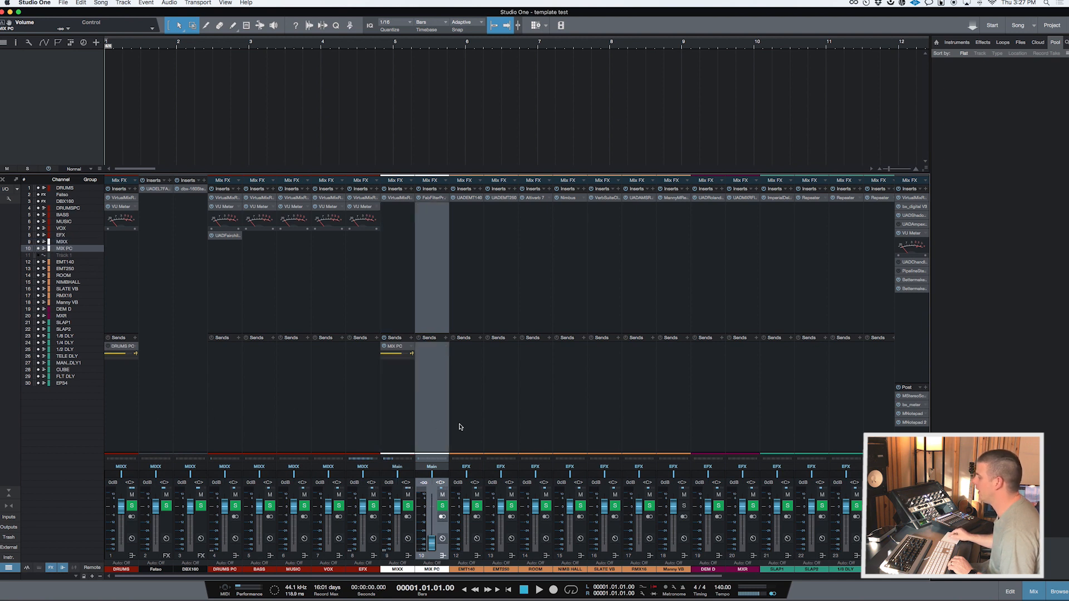
# - Select the group of reverb effect channels from EMT140 through Manny VB to survey them in the mixer
pyautogui.hscroll(1, 461, 427)
pyautogui.click(456, 428)
pyautogui.keyDown('shift'); pyautogui.click(668, 436); pyautogui.keyUp('shift')
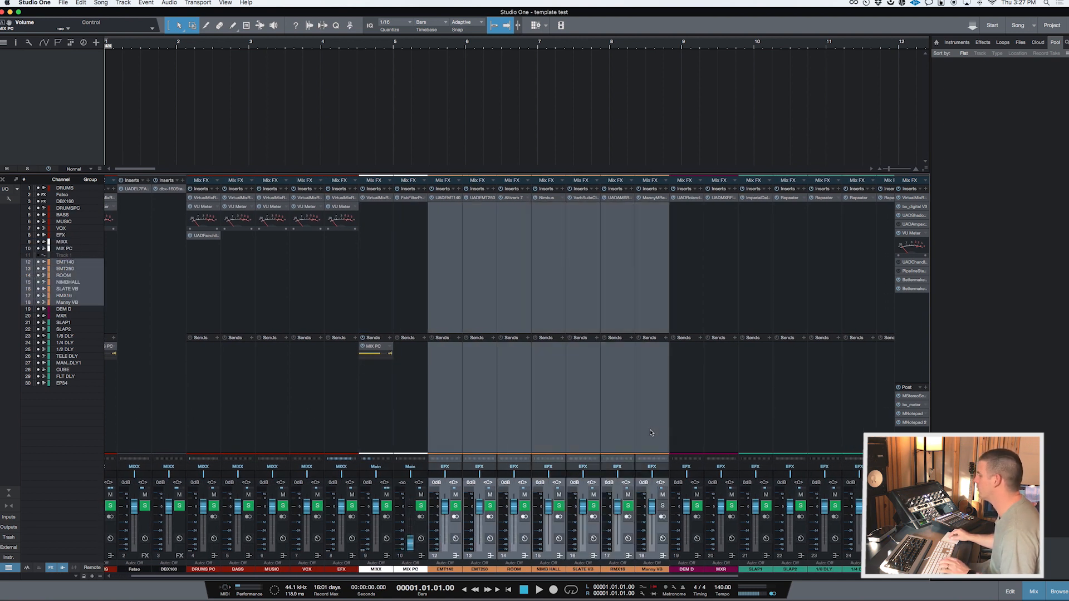
pyautogui.hscroll(2, 397, 554)
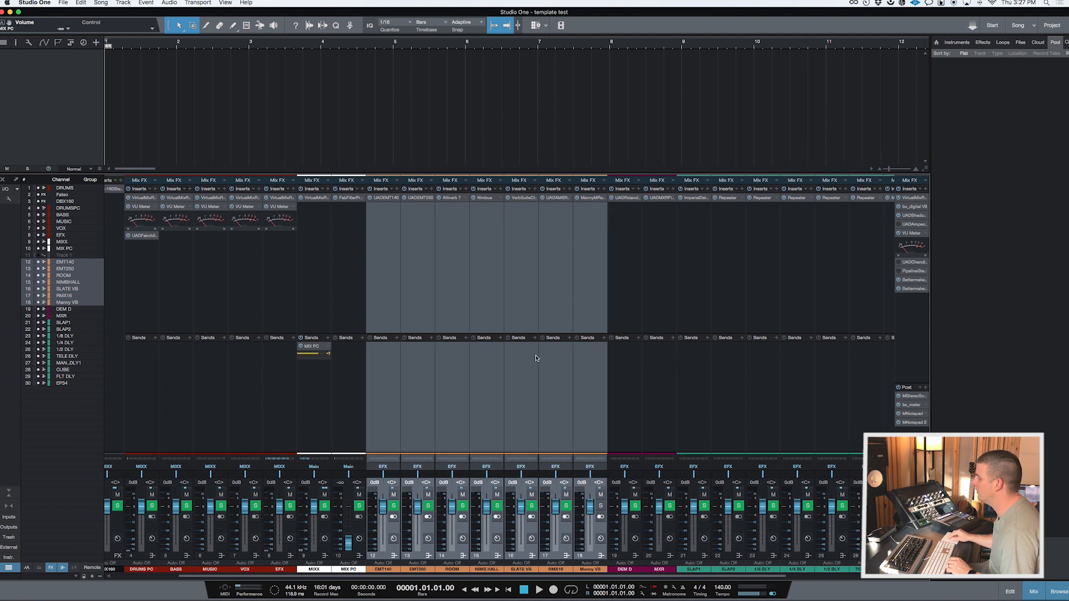
pyautogui.hscroll(1, 536, 358)
# - Select the EMT140 and EMT250 channels and view each one's UAD reverb insert, closing both plug-in windows
pyautogui.click(332, 410)
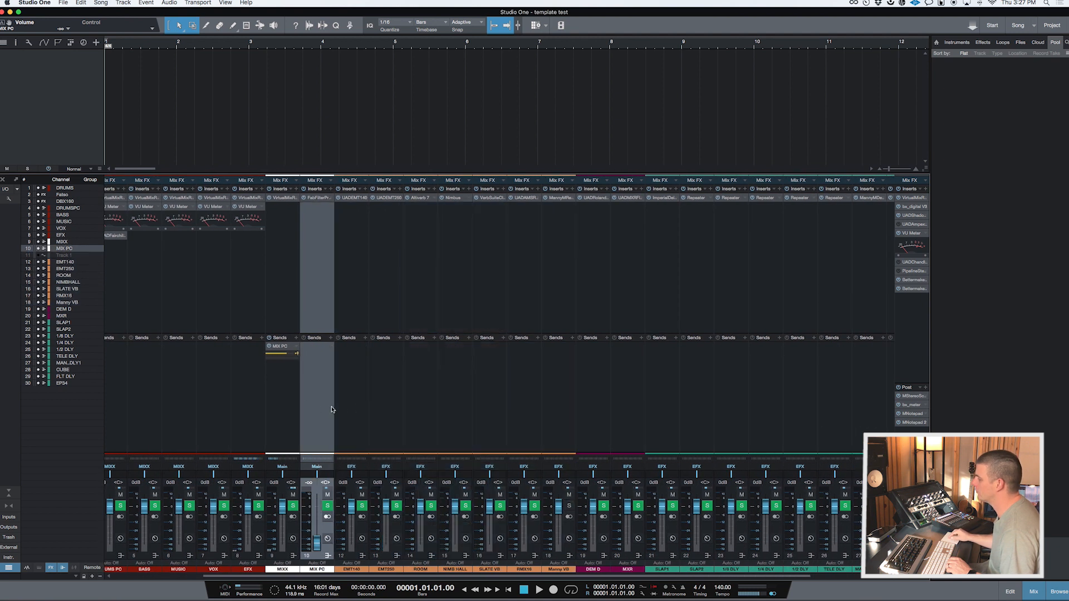
pyautogui.click(352, 411)
pyautogui.keyDown('shift'); pyautogui.click(388, 438); pyautogui.keyUp('shift')
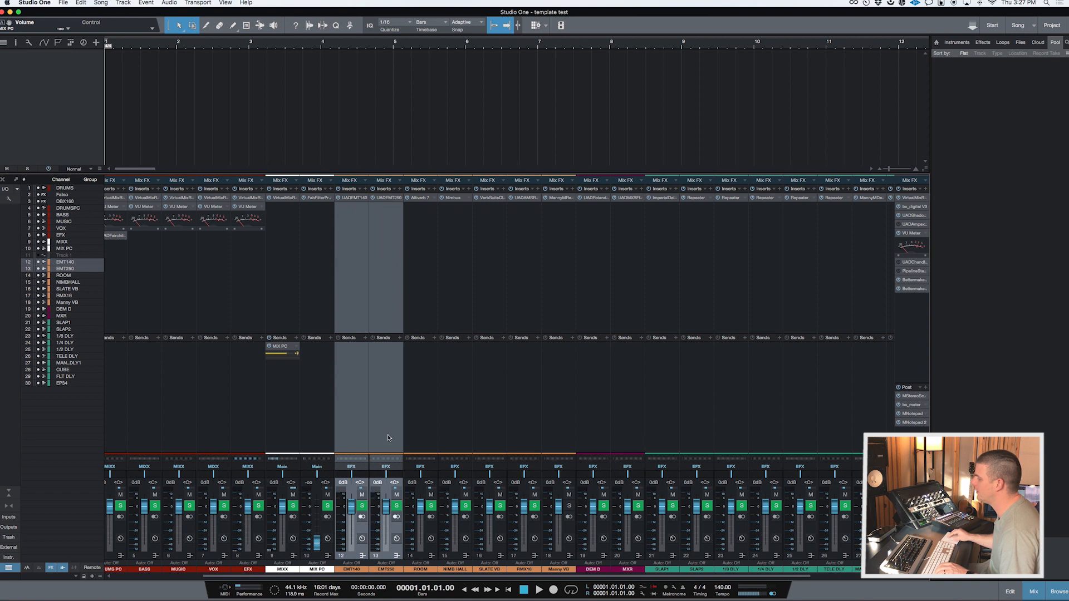
pyautogui.click(353, 198)
pyautogui.click(583, 86)
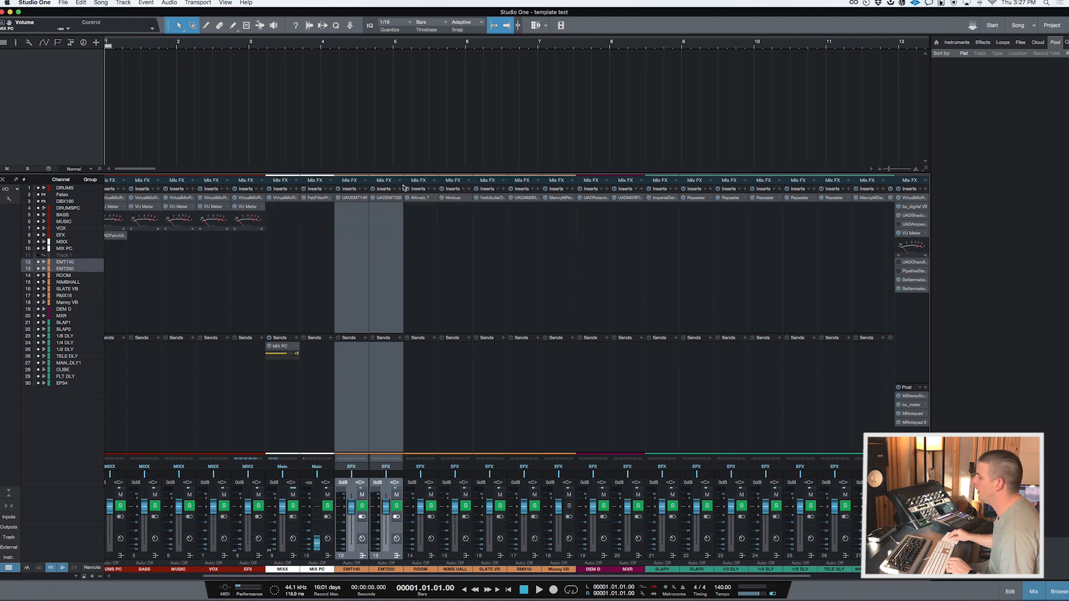
pyautogui.click(391, 199)
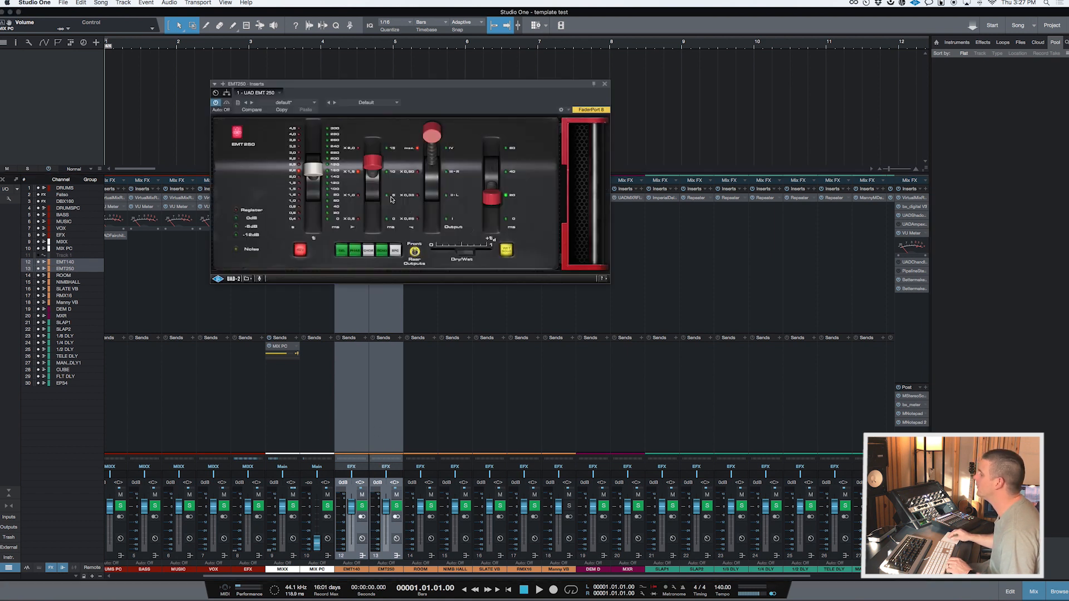
pyautogui.click(607, 86)
# - Compare the EMT140 and EMT250 reverb channels side by side by selecting each in turn
pyautogui.click(359, 224)
pyautogui.click(387, 273)
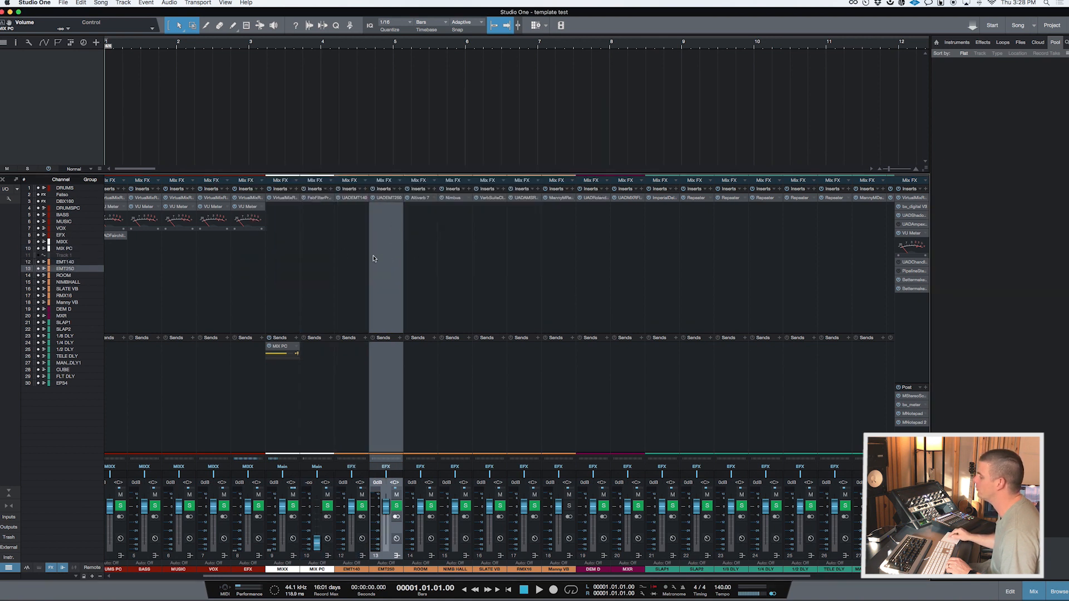
pyautogui.click(358, 259)
pyautogui.click(387, 259)
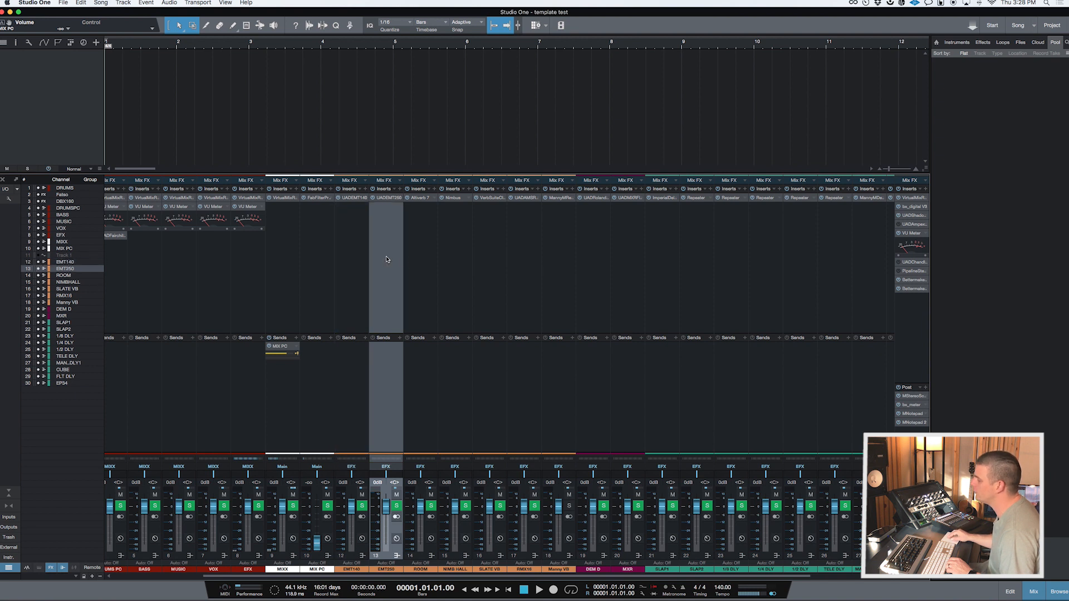
# - View the Altiverb 7 insert on the ROOM channel and the channel's available send destinations, without adding a send
pyautogui.click(407, 278)
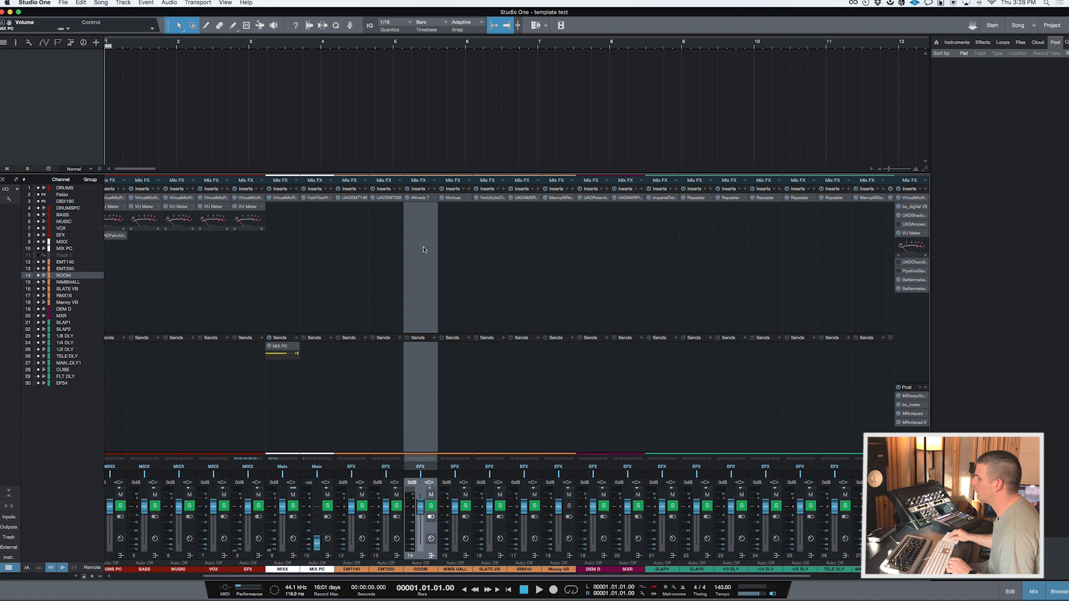
pyautogui.click(421, 198)
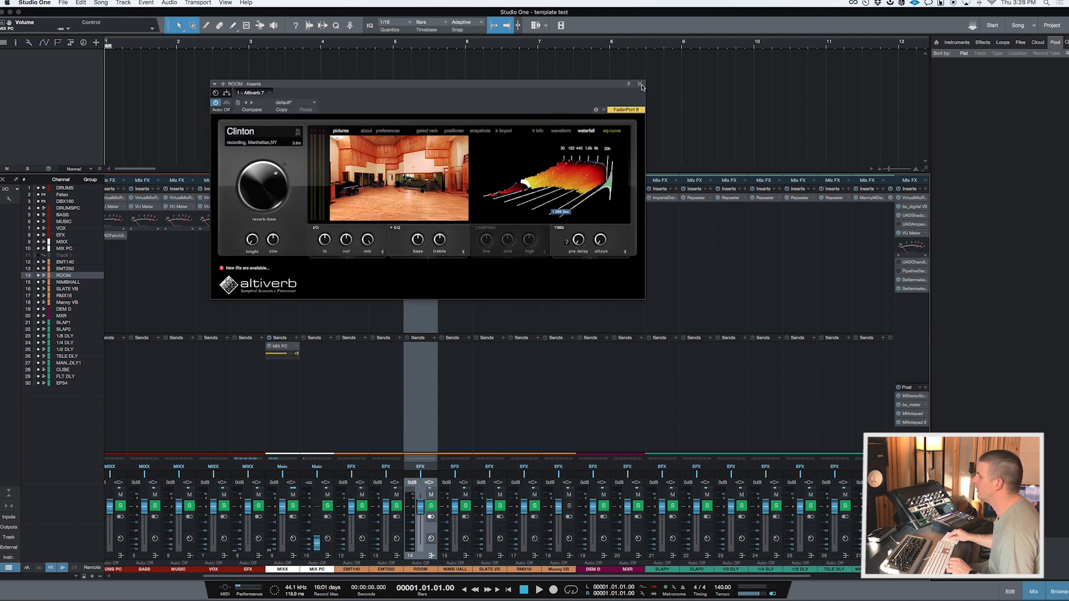
pyautogui.click(638, 84)
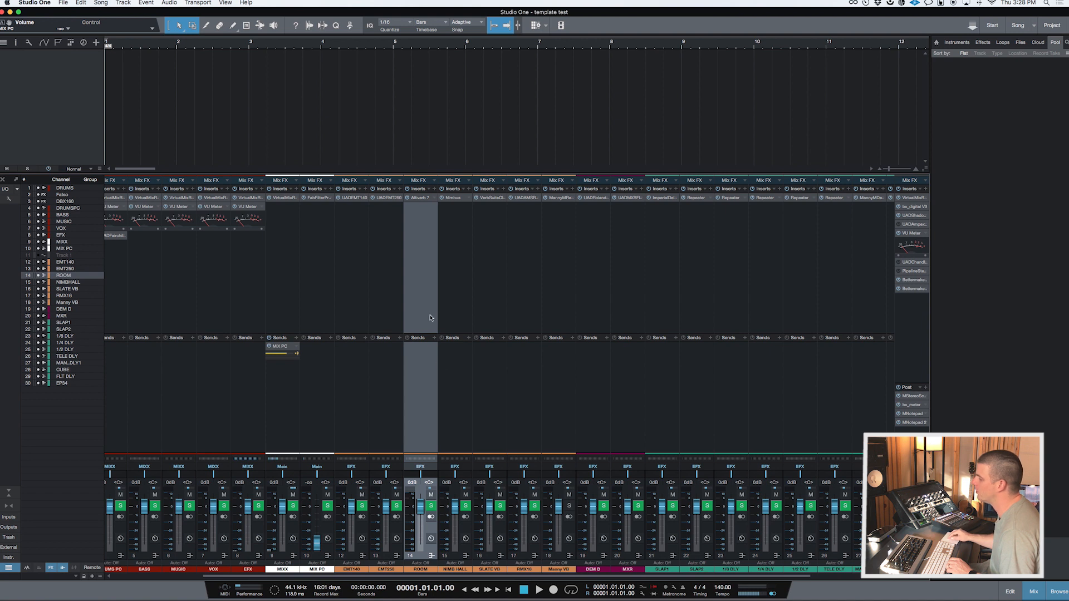
pyautogui.click(433, 338)
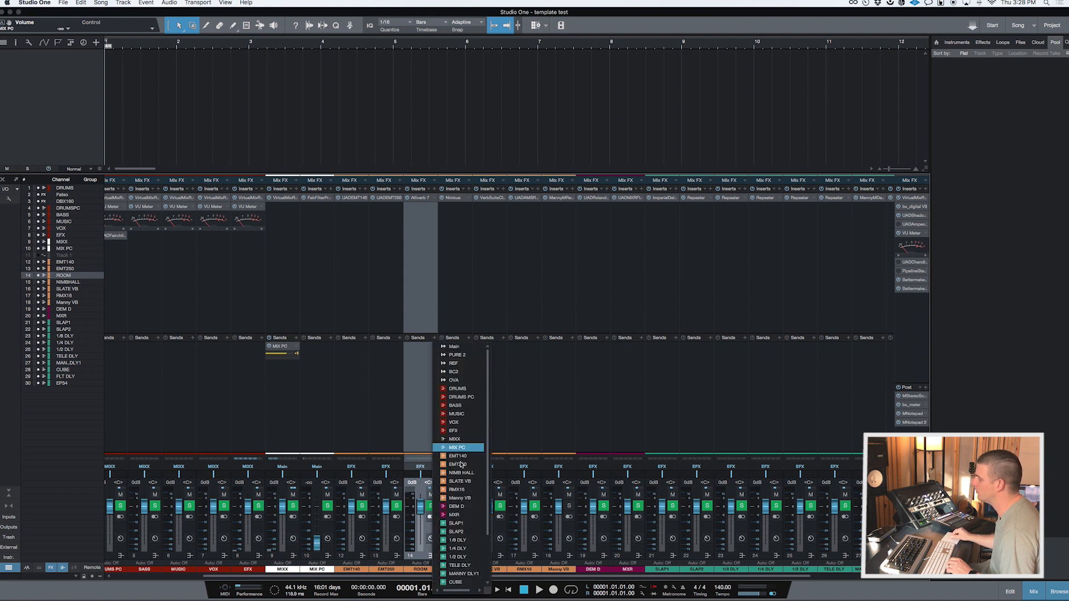
pyautogui.click(414, 321)
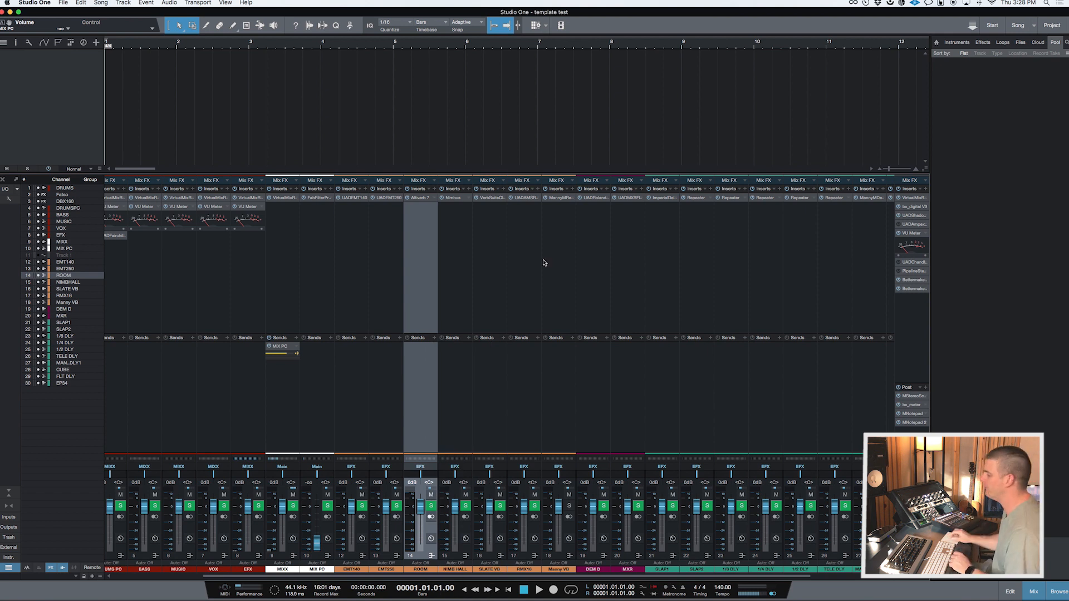
# - View the Nimbus reverb insert on the NIMB HALL channel and close its plug-in window
pyautogui.press('Down')
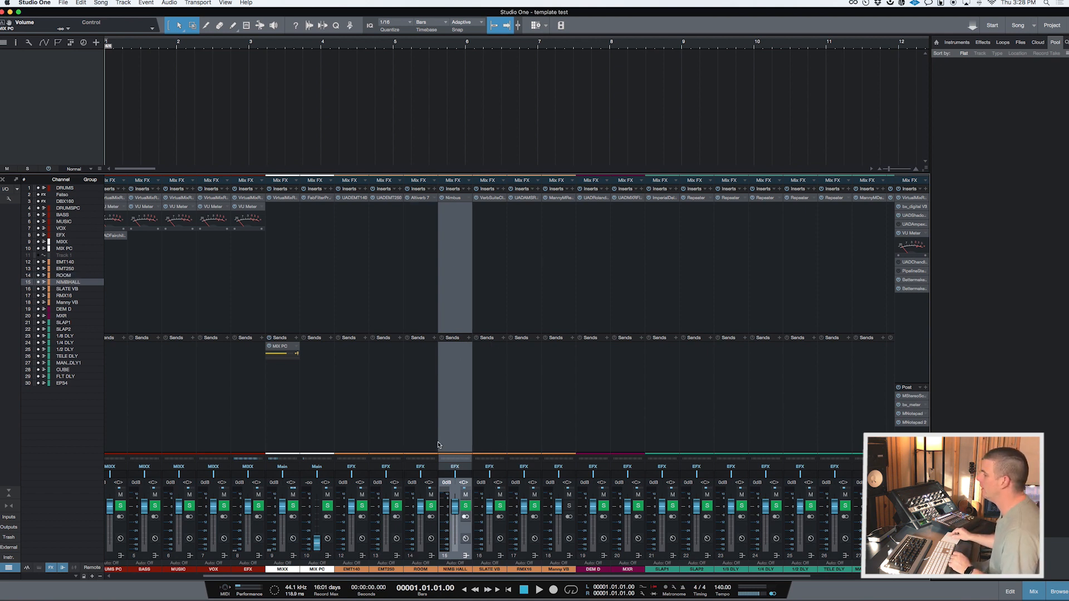
pyautogui.click(454, 199)
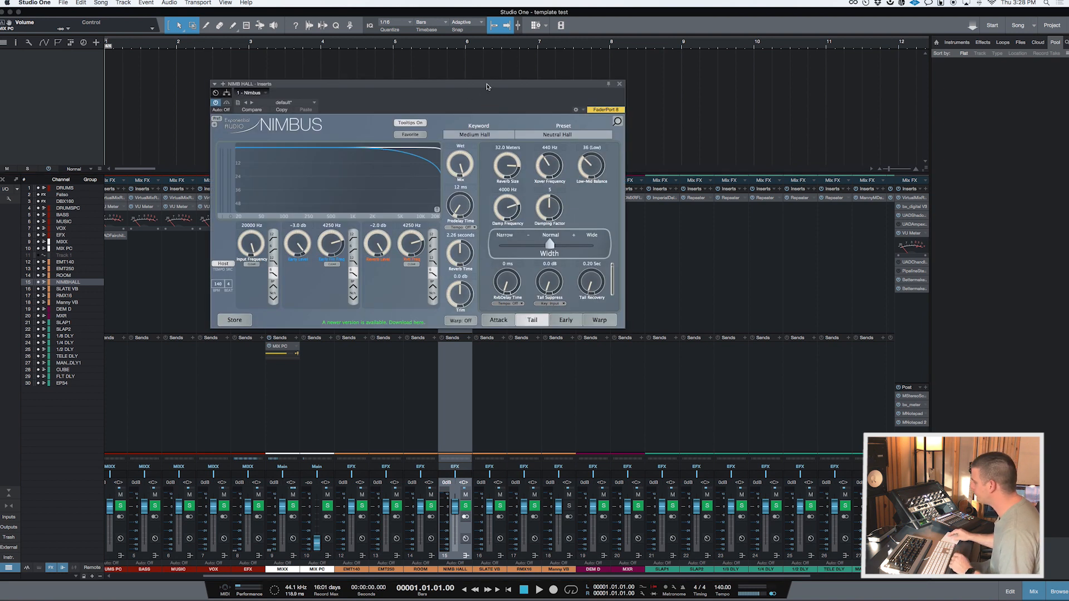
pyautogui.moveTo(486, 86); pyautogui.dragTo(415, 89)
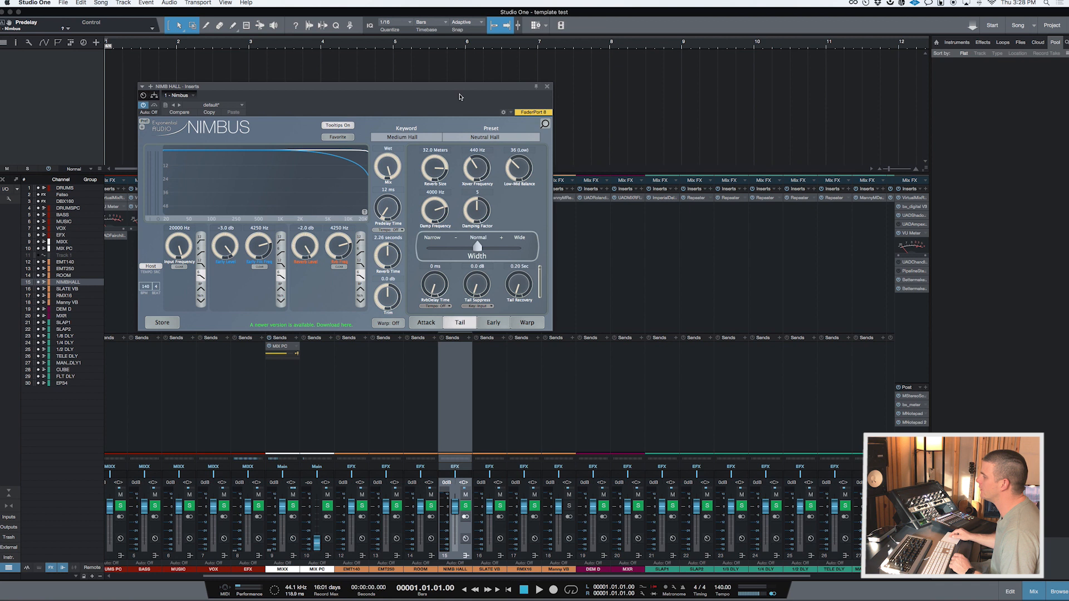
pyautogui.click(548, 88)
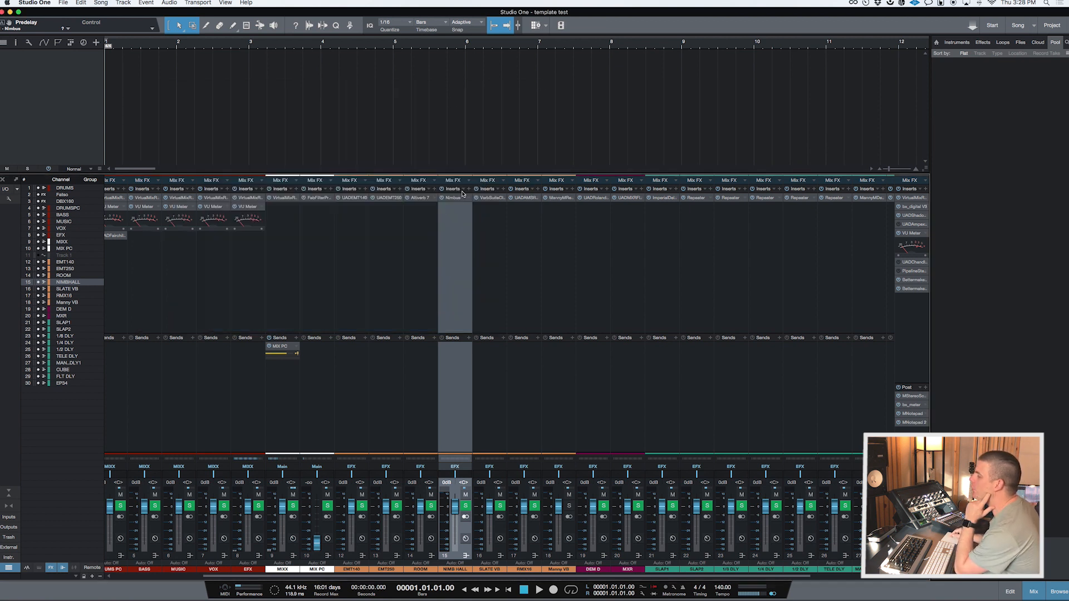
# - View the VerbSuite Classics insert on the SLATE VB channel and close its plug-in window
pyautogui.click(501, 416)
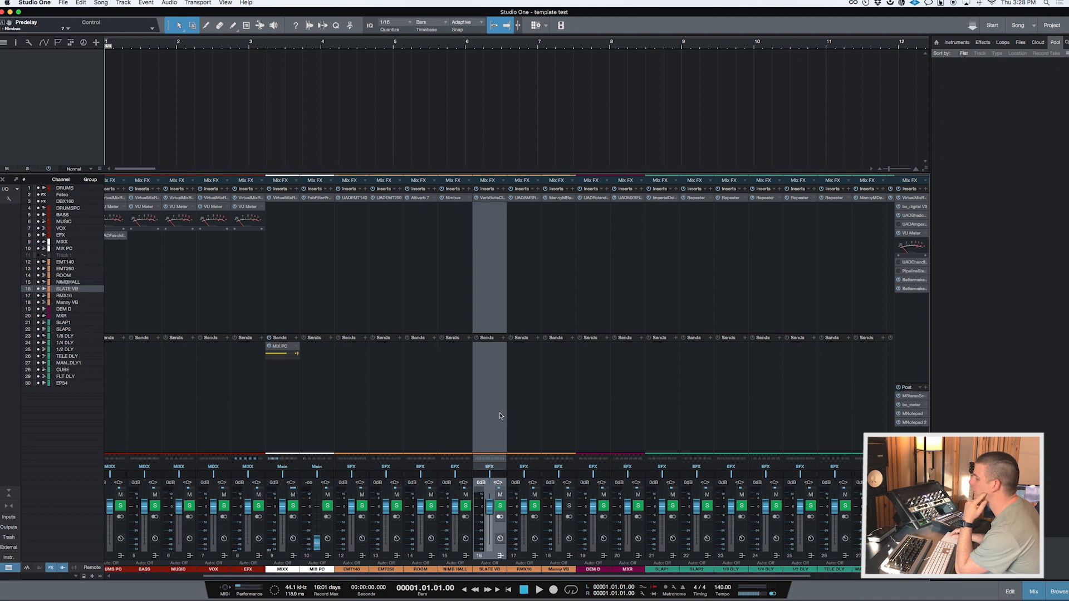
pyautogui.click(497, 198)
pyautogui.moveTo(533, 85); pyautogui.dragTo(456, 104)
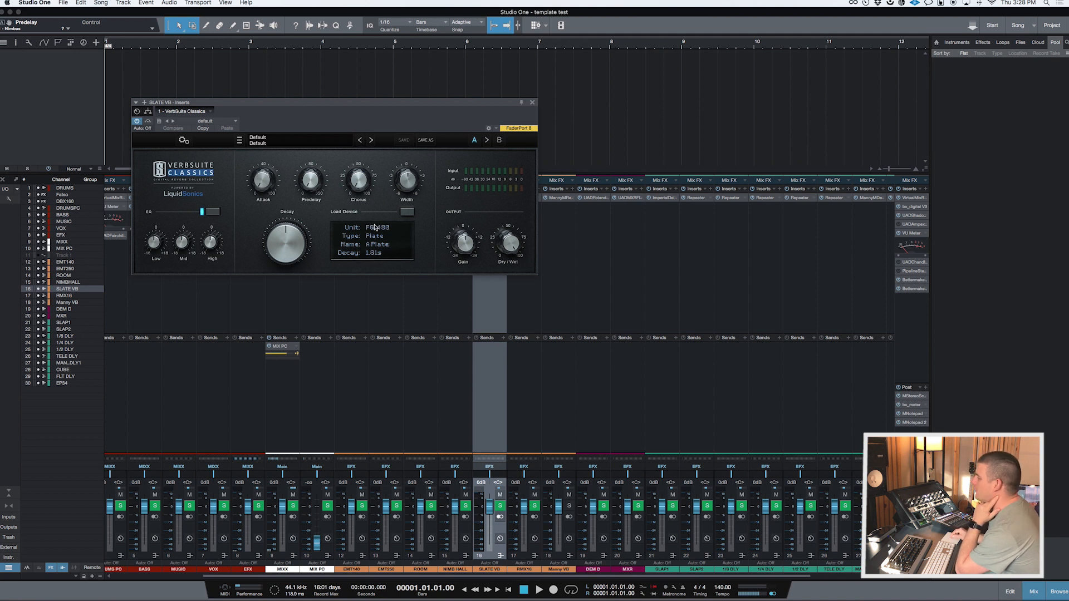
pyautogui.click(533, 104)
# - View the UAD AMS RMX16 insert on the RMX16 channel and its list of reverb programs, closing the plug-in window
pyautogui.click(522, 254)
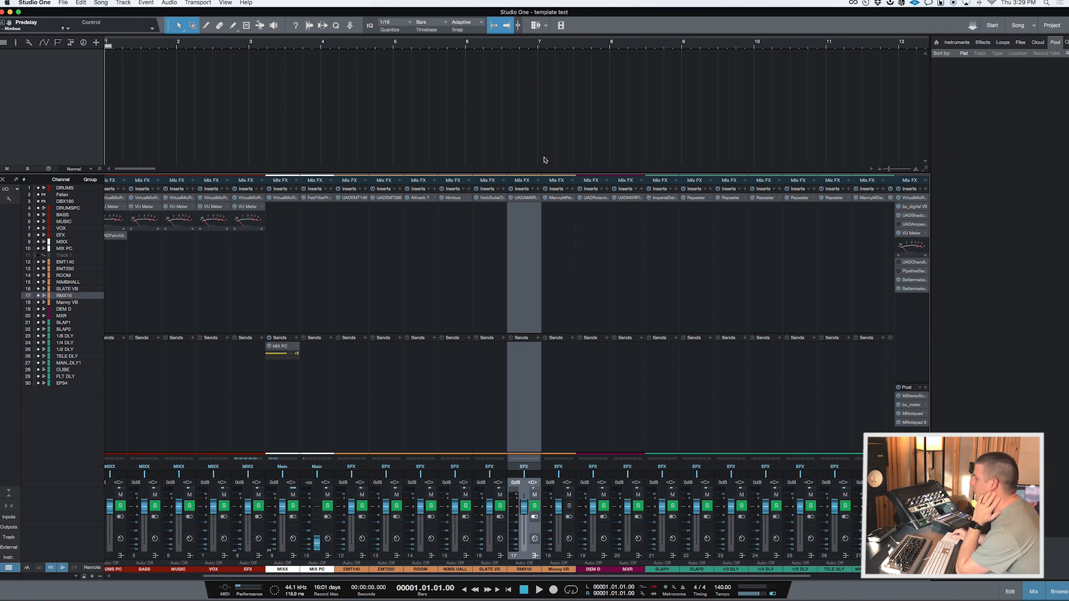
pyautogui.click(531, 198)
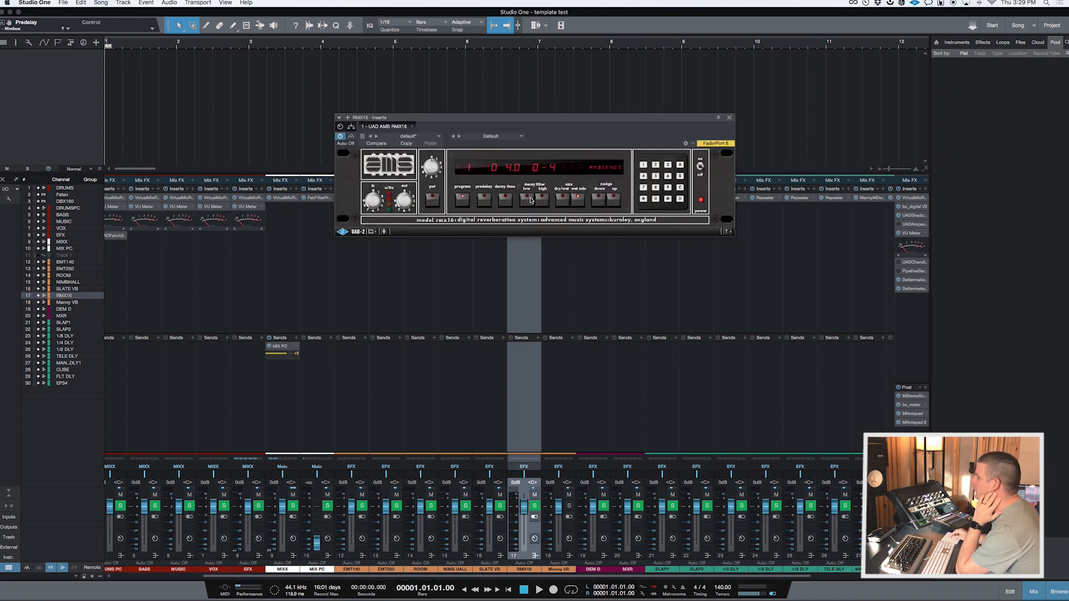
pyautogui.moveTo(594, 129); pyautogui.dragTo(433, 127)
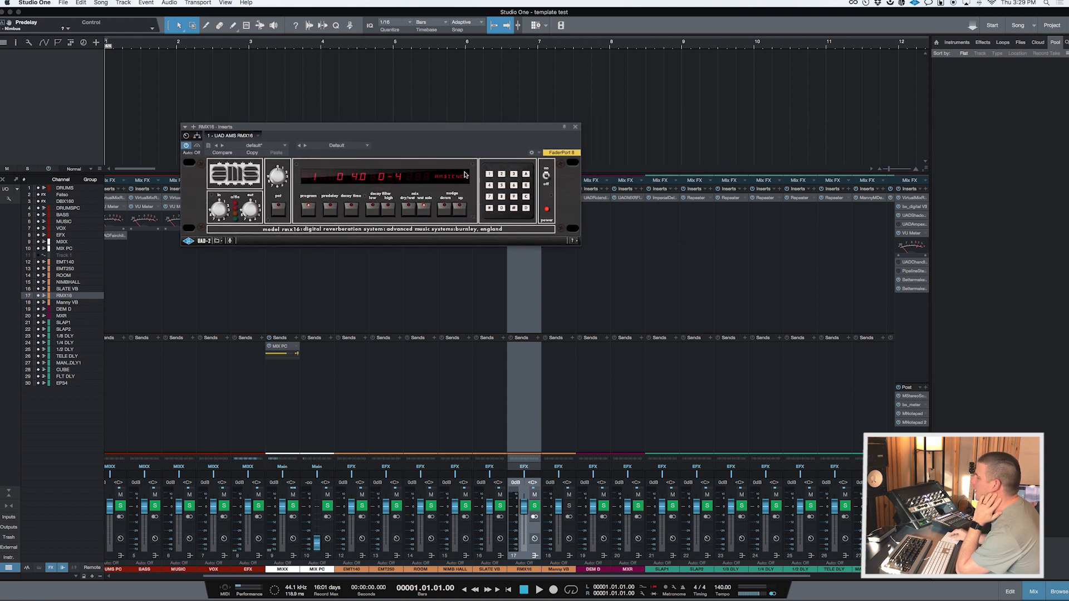
pyautogui.click(465, 175)
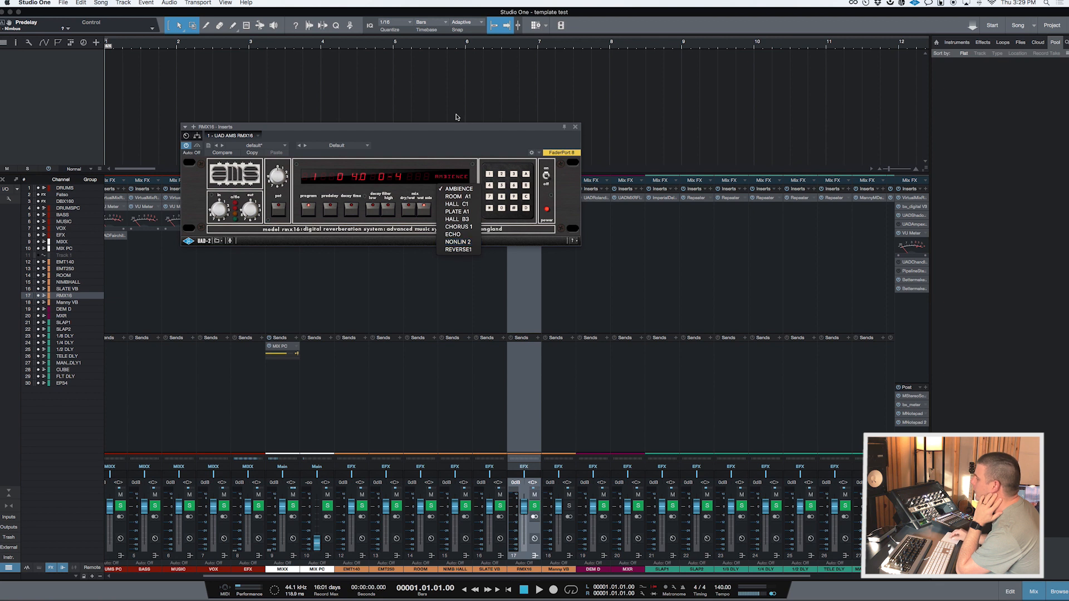
pyautogui.click(484, 152)
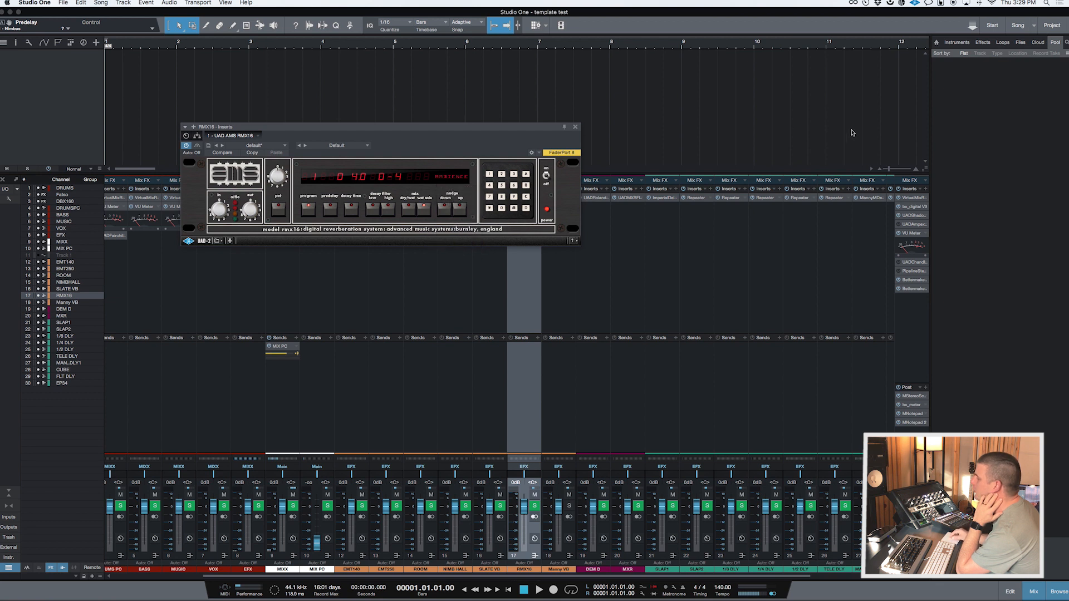
pyautogui.click(575, 127)
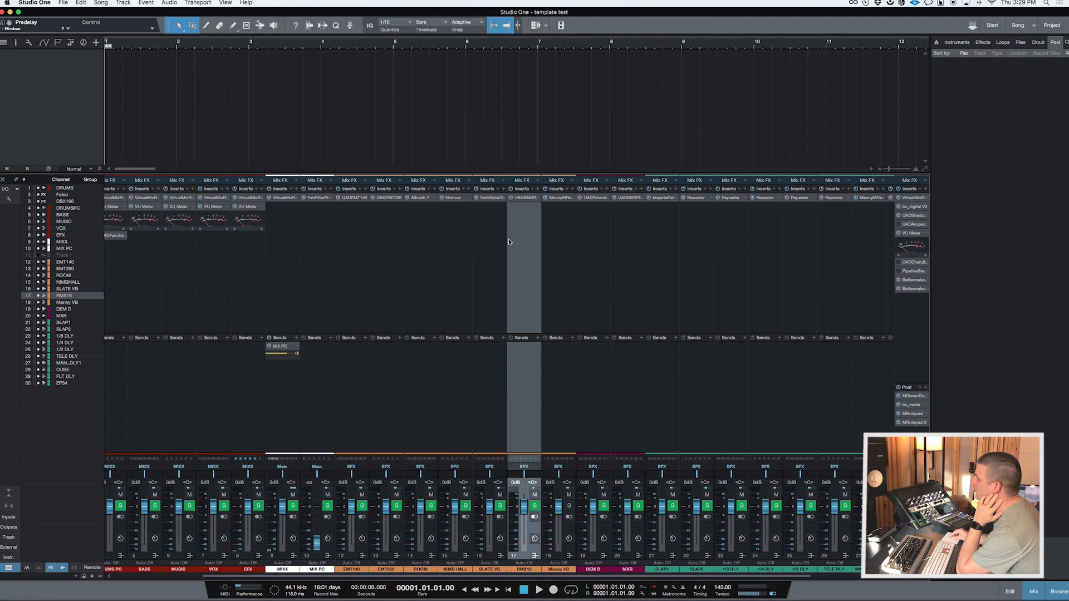
# - Compare the SLATE VB and ROOM channels with RMX16, viewing the RMX16 reverb insert again
pyautogui.press('Up')
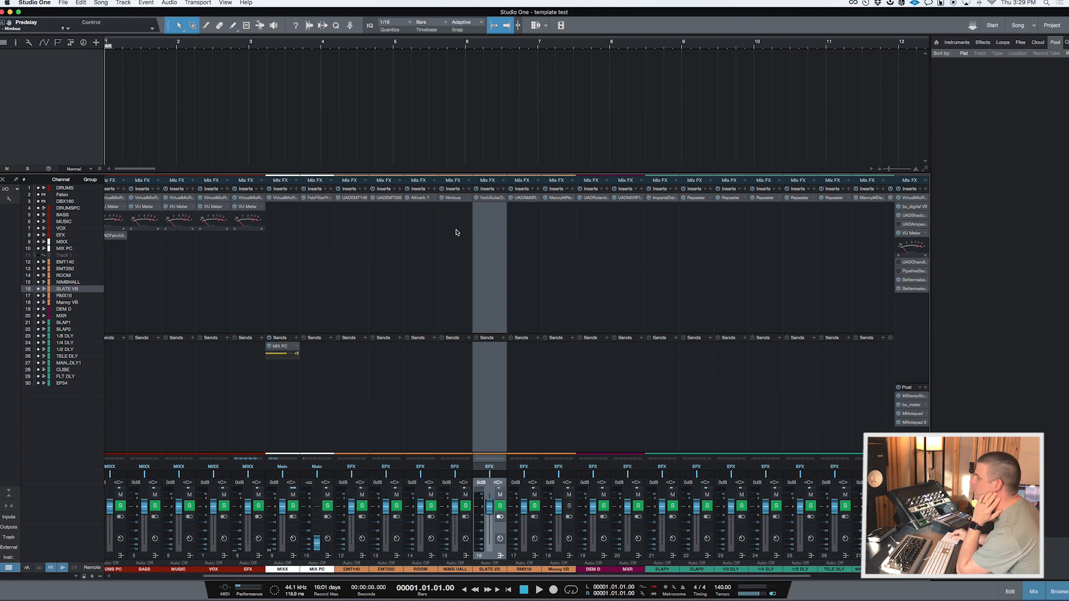
pyautogui.click(415, 228)
pyautogui.click(536, 247)
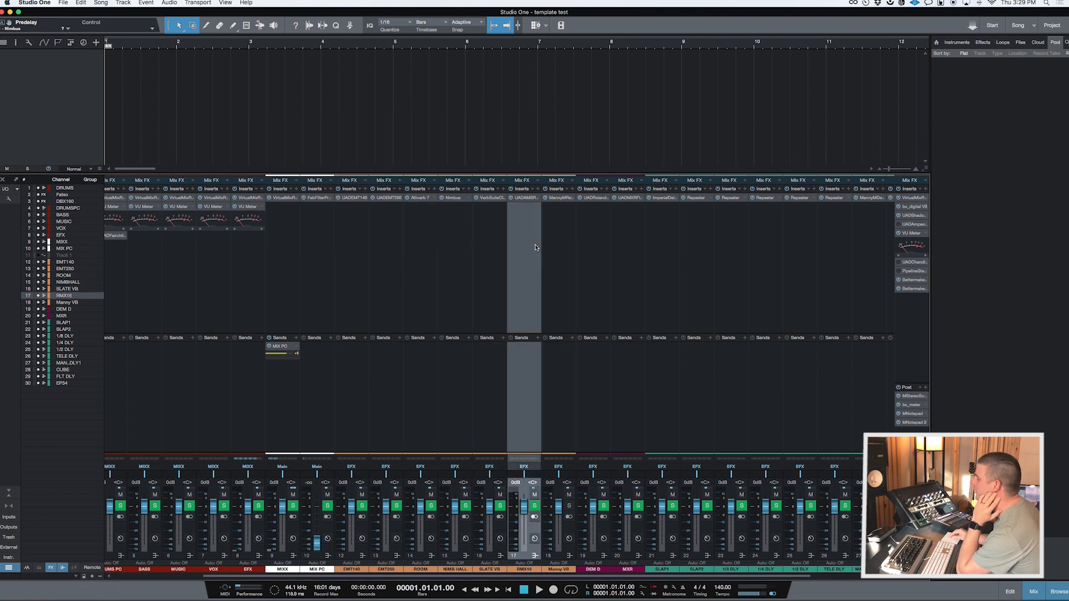
pyautogui.click(532, 199)
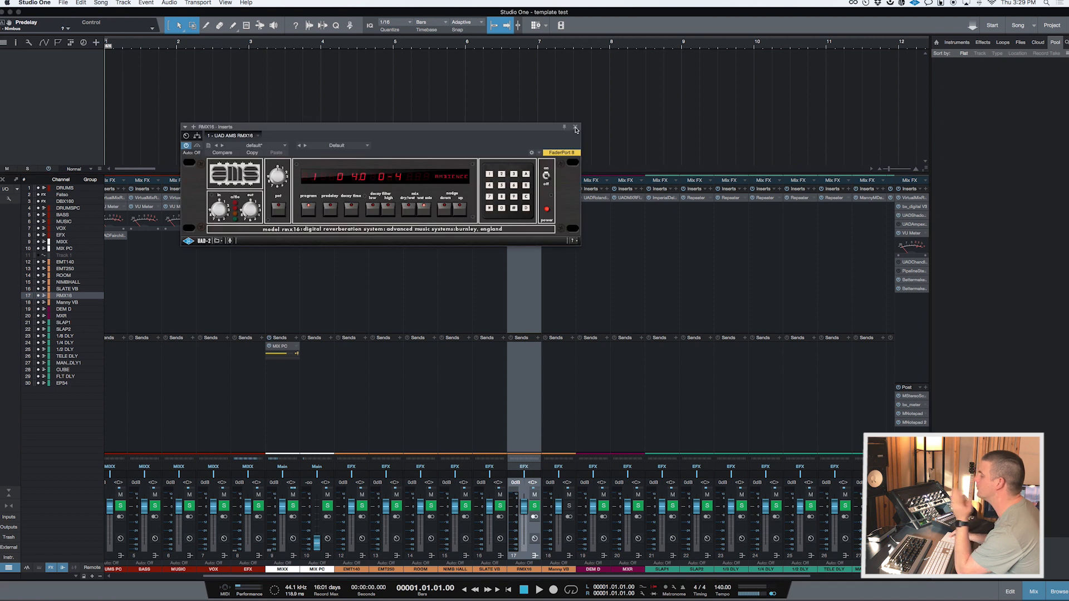
pyautogui.click(576, 127)
# - View the MannyM Reverb insert on the Manny VB channel and close its plug-in window
pyautogui.click(554, 242)
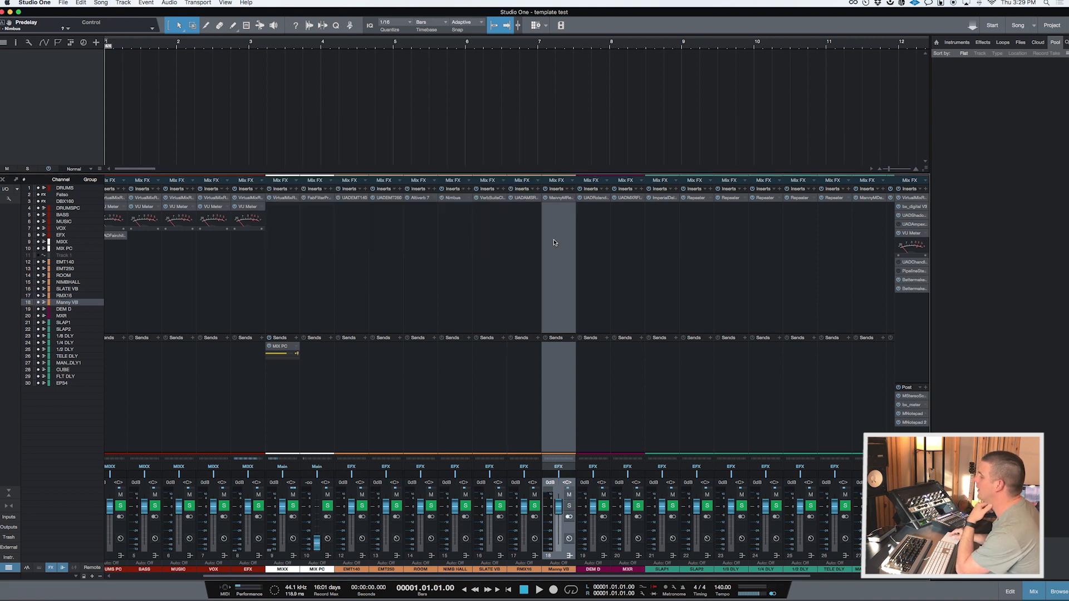
pyautogui.click(562, 199)
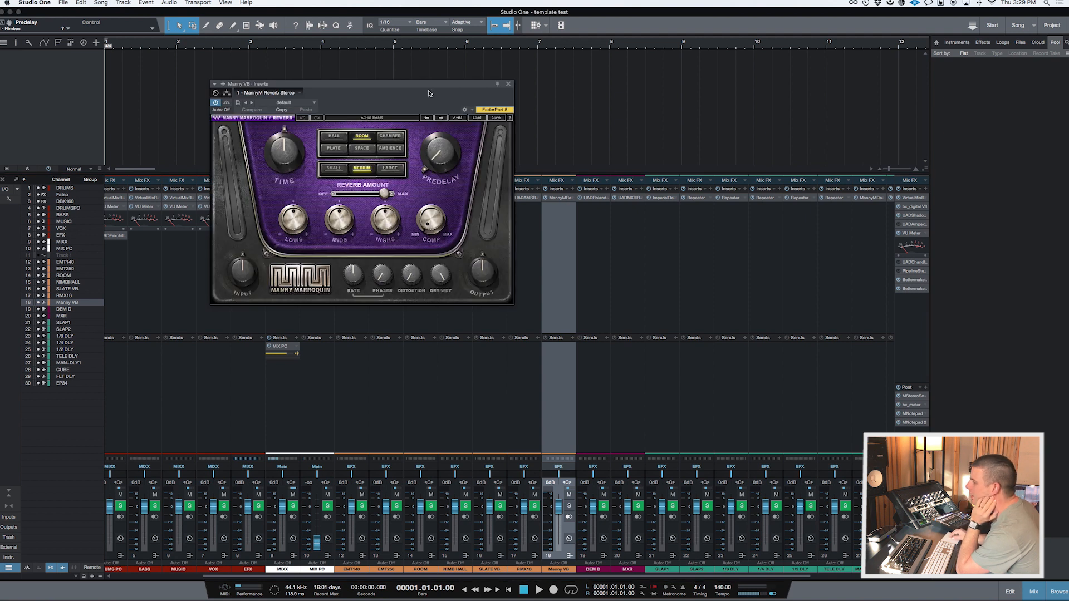
pyautogui.moveTo(429, 93); pyautogui.dragTo(367, 110)
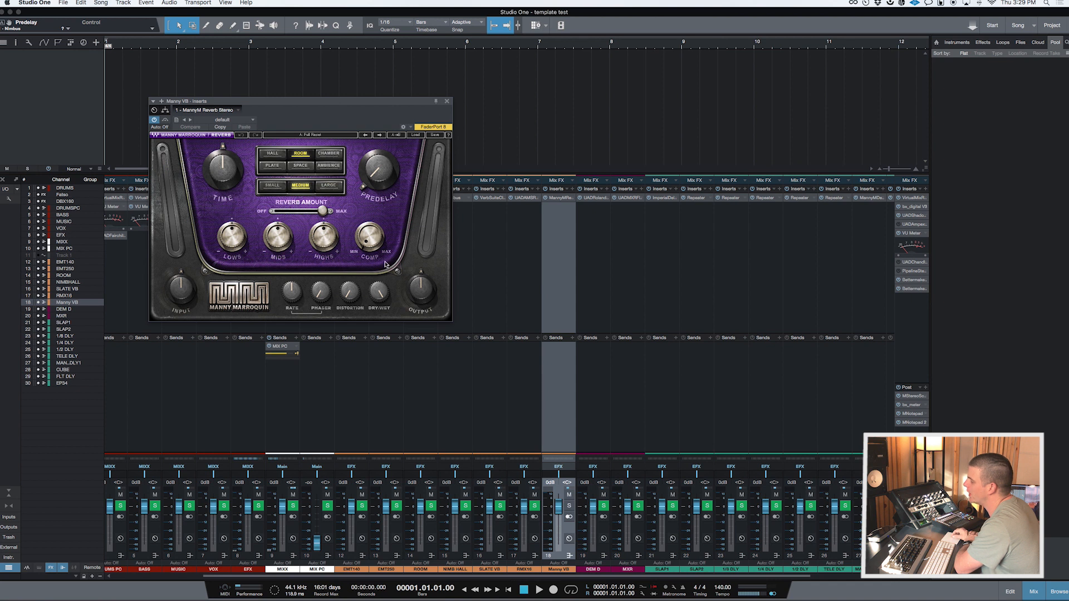
pyautogui.click(447, 103)
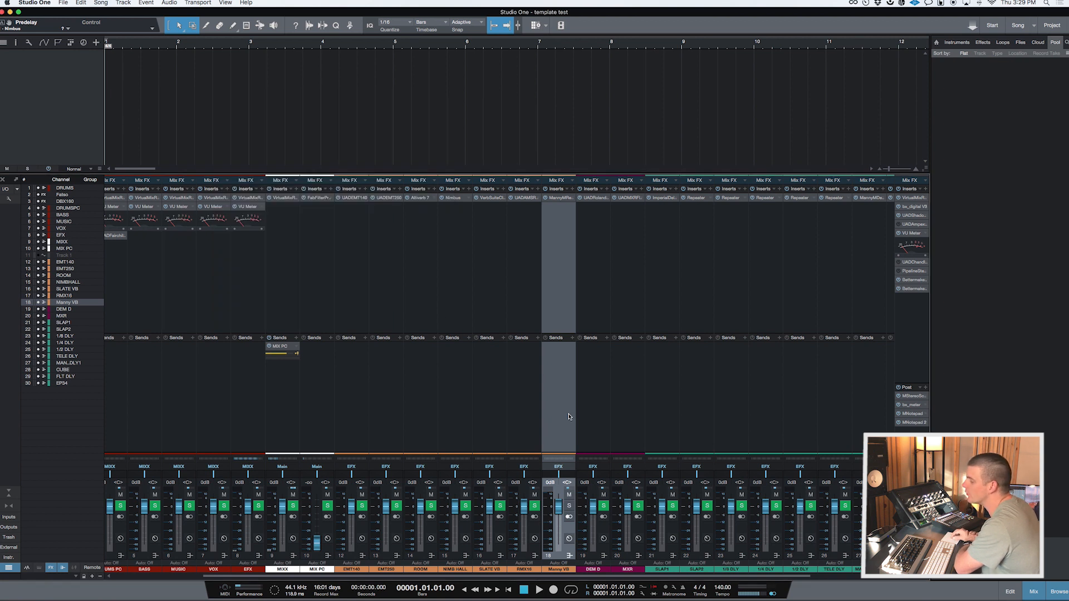
# - Review the row of reverb channels, selecting EMT140 and RMX16 in turn
pyautogui.hscroll(2, 558, 412)
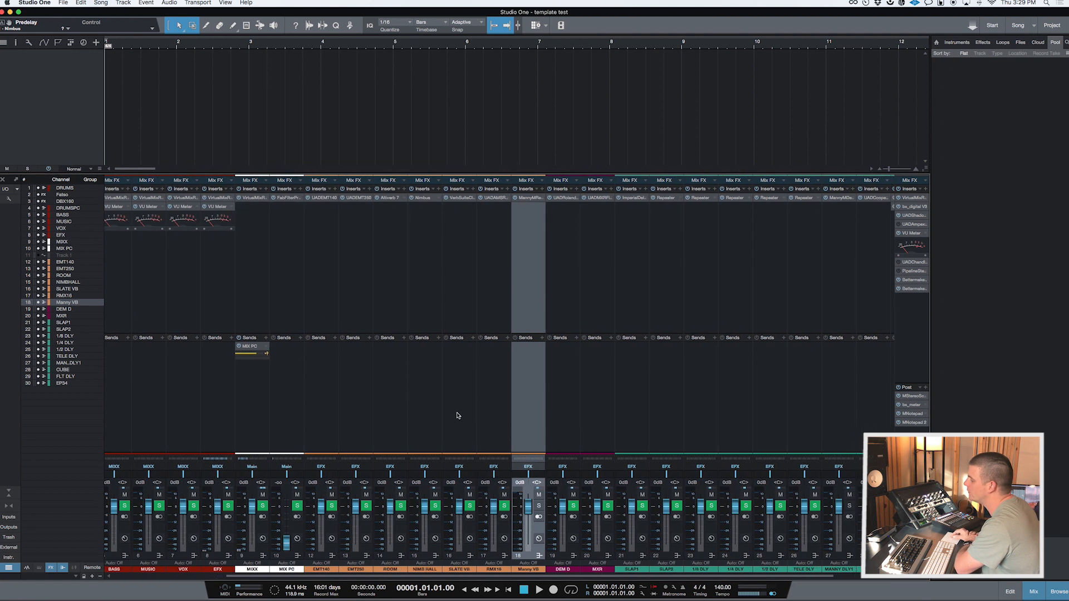
pyautogui.hscroll(1, 458, 415)
pyautogui.click(312, 430)
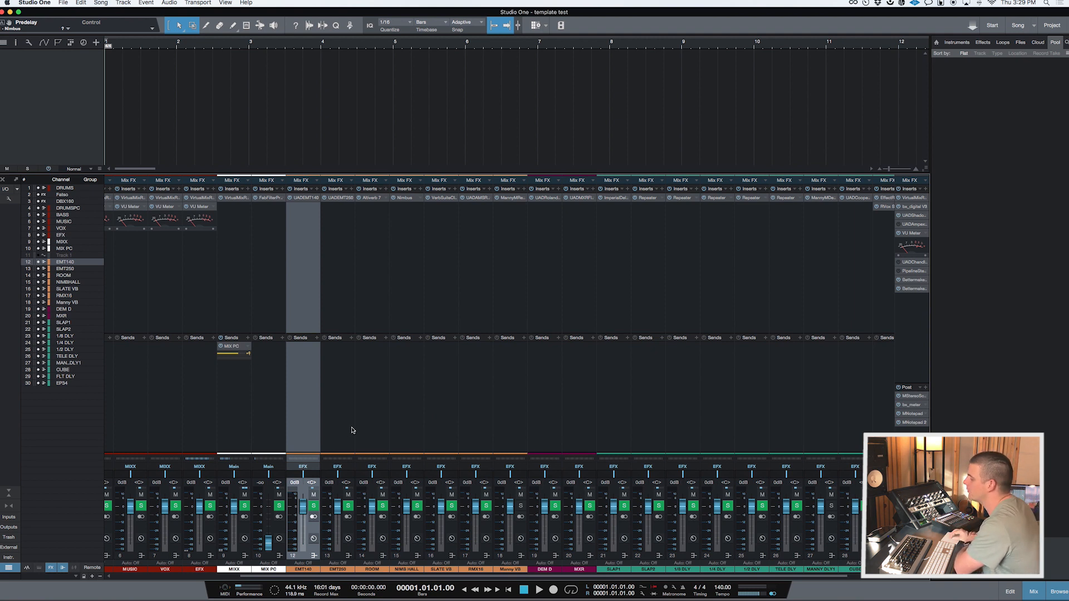
pyautogui.hscroll(1, 450, 403)
pyautogui.click(457, 399)
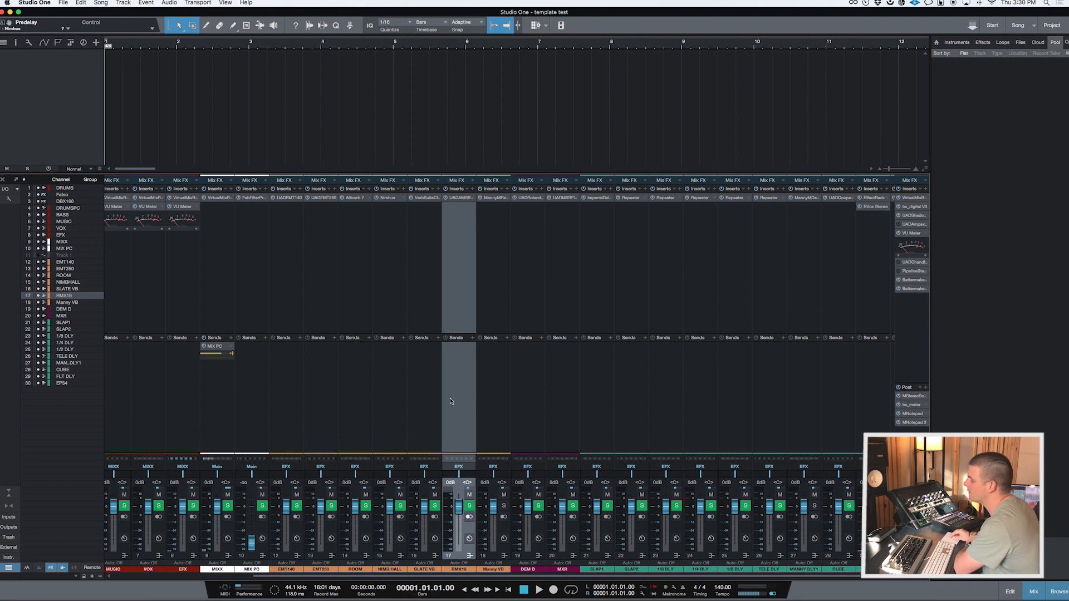
# - Review the ROOM, EMT140 and EMT250 reverb channels by selecting each in turn
pyautogui.click(361, 414)
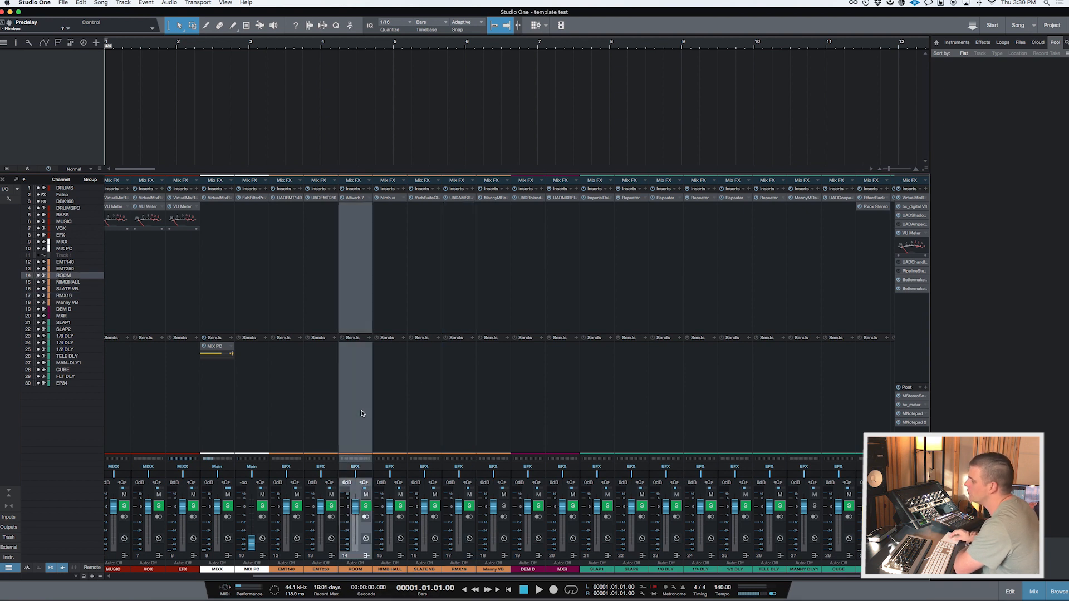
pyautogui.click(295, 401)
pyautogui.click(328, 402)
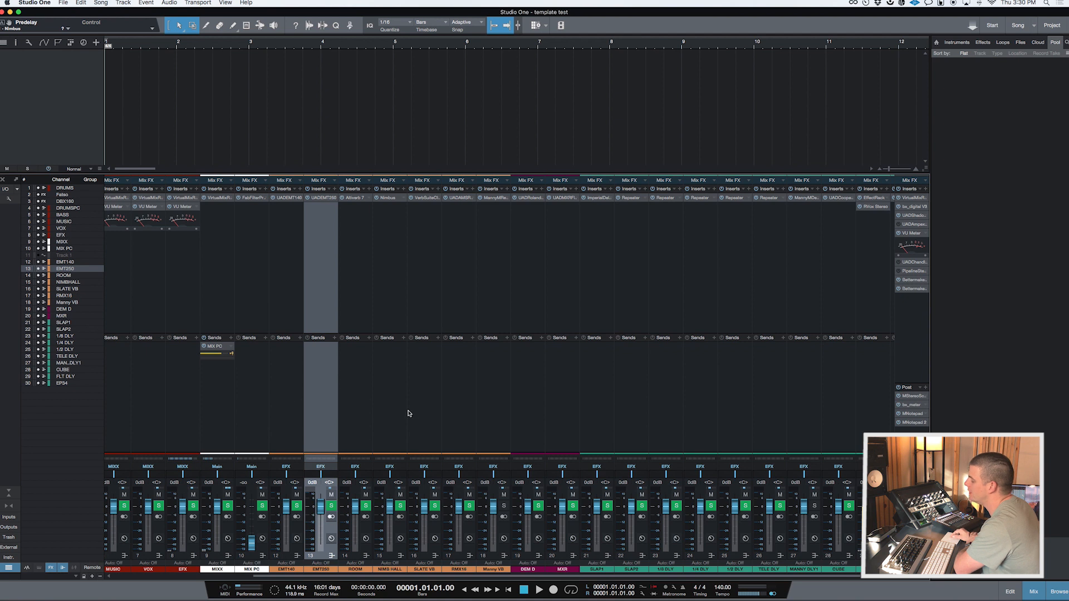
# - Select the DEM D and MXR effect channels together in the mixer
pyautogui.hscroll(2, 409, 413)
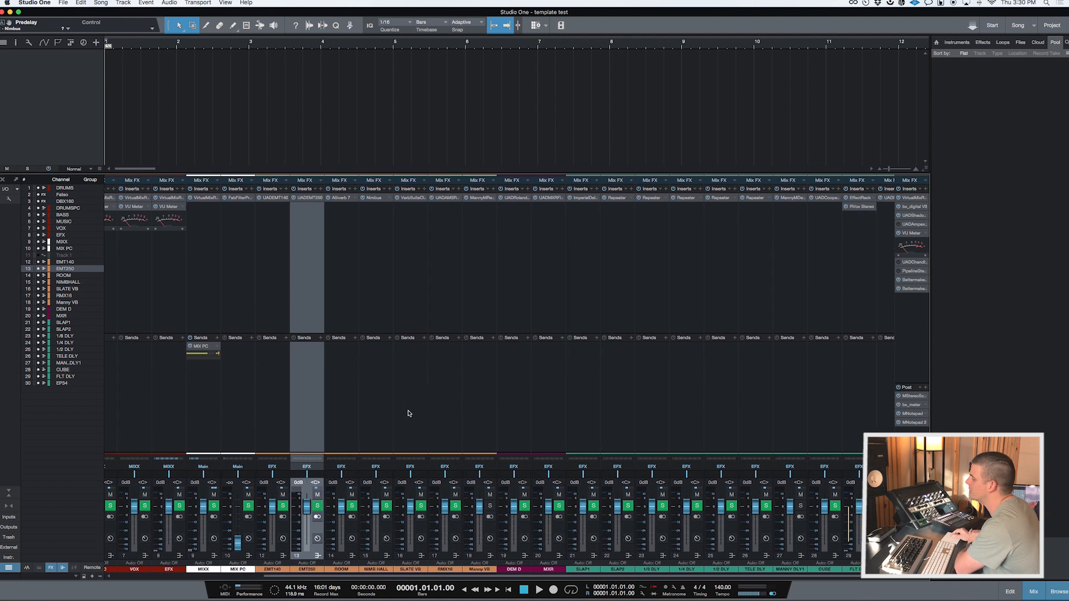
pyautogui.hscroll(2, 409, 414)
pyautogui.click(484, 416)
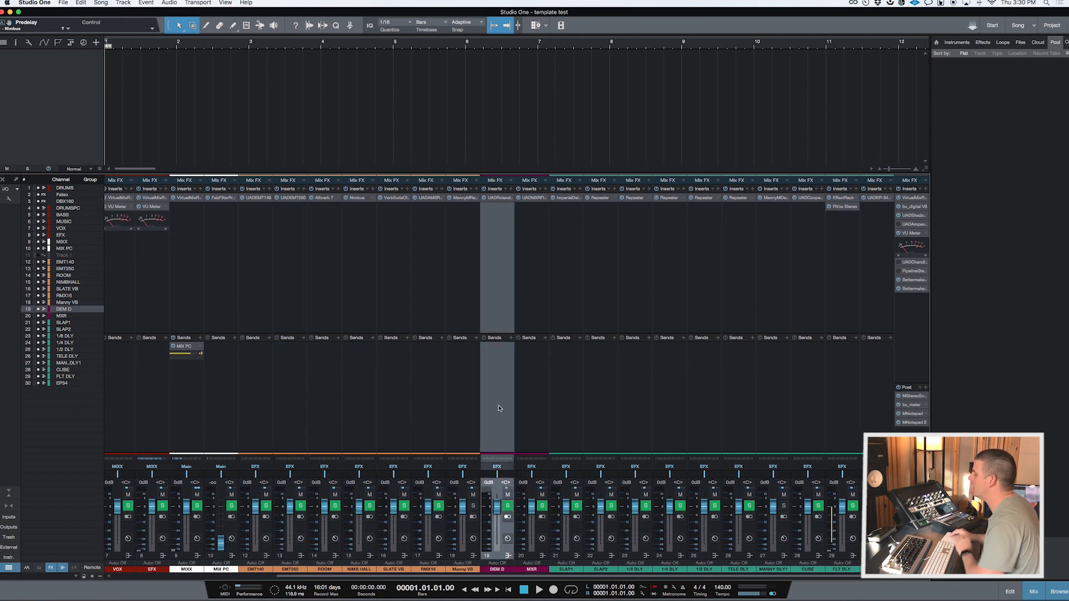
pyautogui.keyDown('shift'); pyautogui.click(530, 398); pyautogui.keyUp('shift')
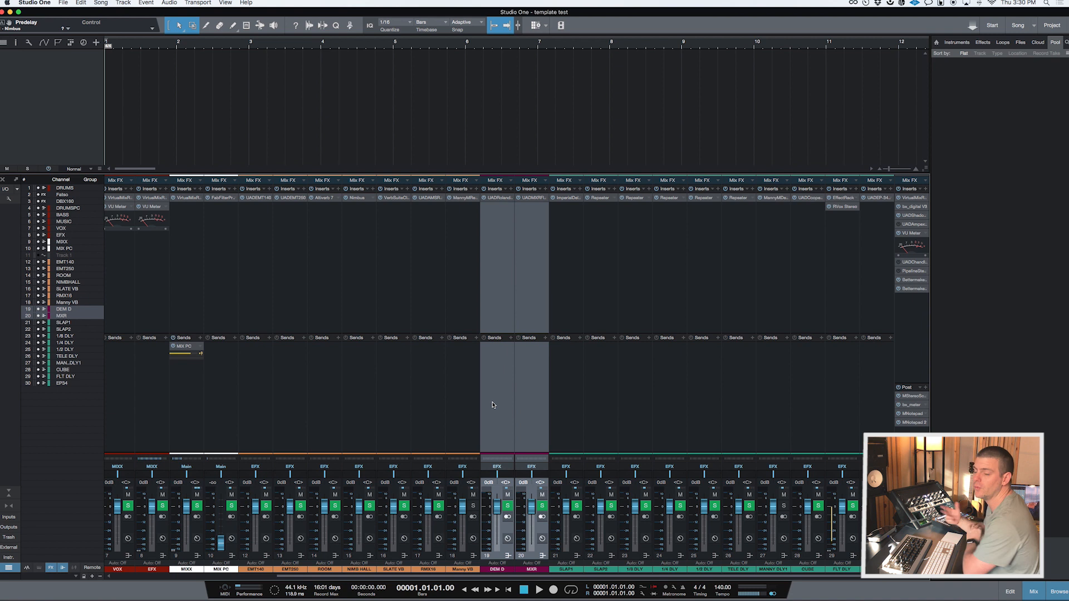
# - View the UAD Roland insert on the DEM D channel
pyautogui.click(461, 271)
pyautogui.click(494, 273)
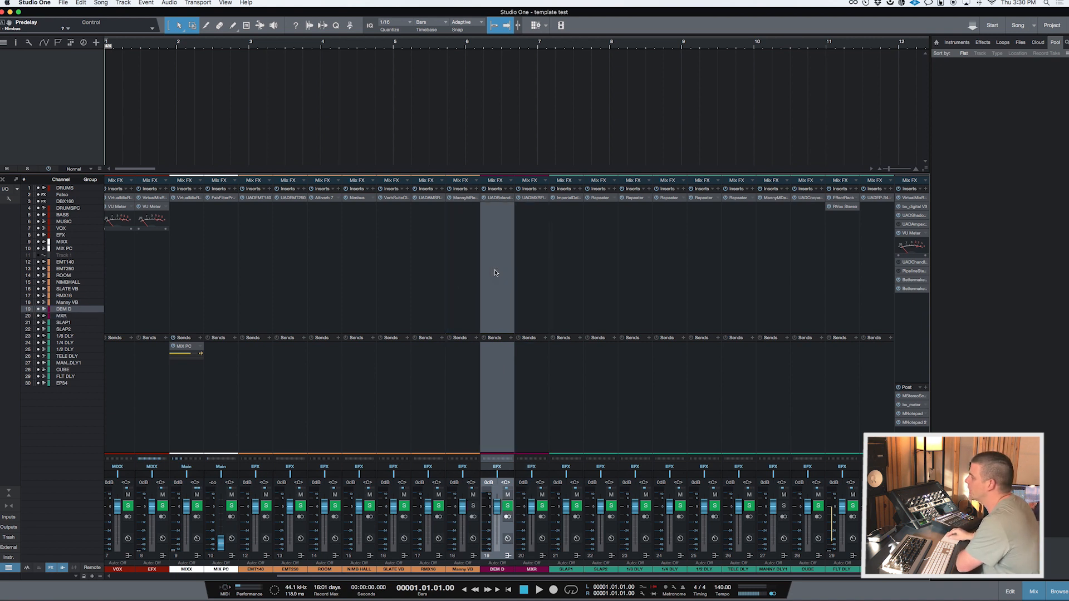
pyautogui.click(505, 190)
pyautogui.click(474, 205)
pyautogui.click(499, 202)
pyautogui.click(502, 202)
# - View the UAD MXR insert on the MXR channel and close its plug-in window
pyautogui.click(533, 202)
pyautogui.moveTo(518, 80); pyautogui.dragTo(476, 83)
pyautogui.click(575, 78)
pyautogui.click(534, 297)
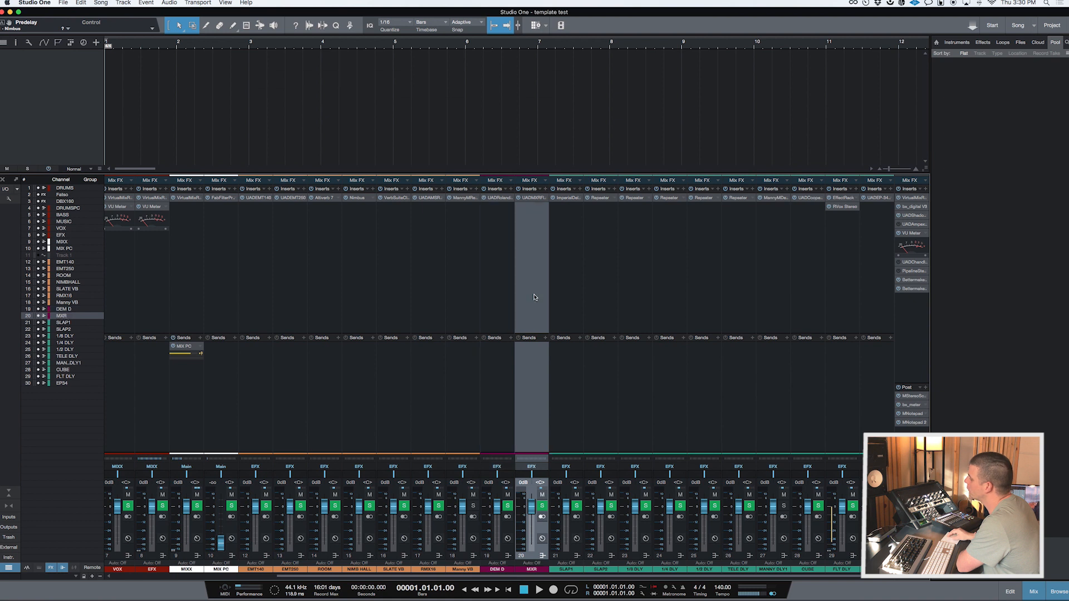
# - Compare the DEM D and MXR channels, selecting them alternately
pyautogui.click(500, 285)
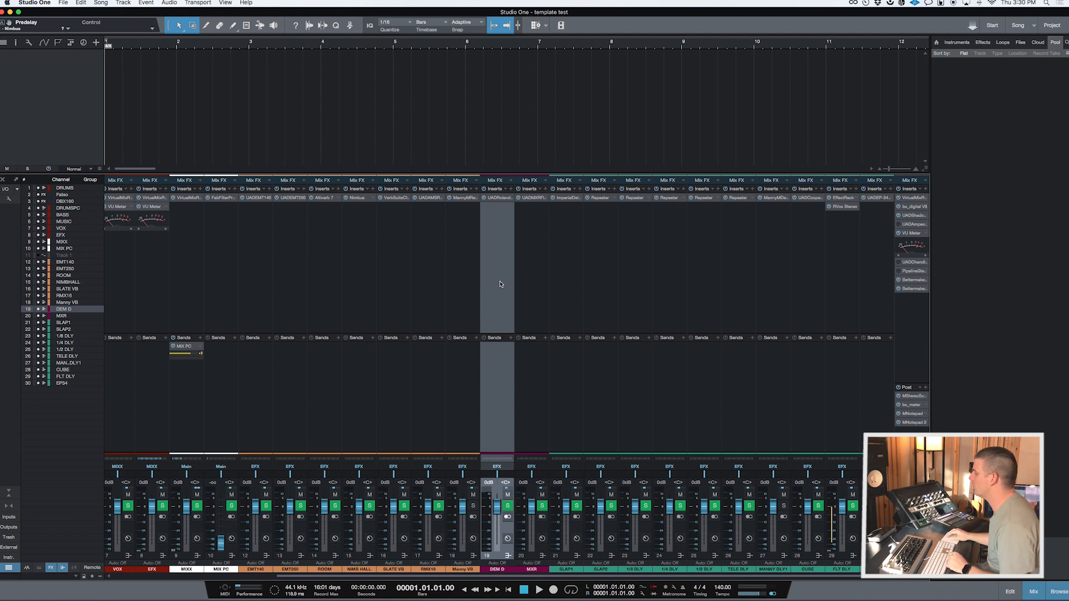
pyautogui.click(545, 295)
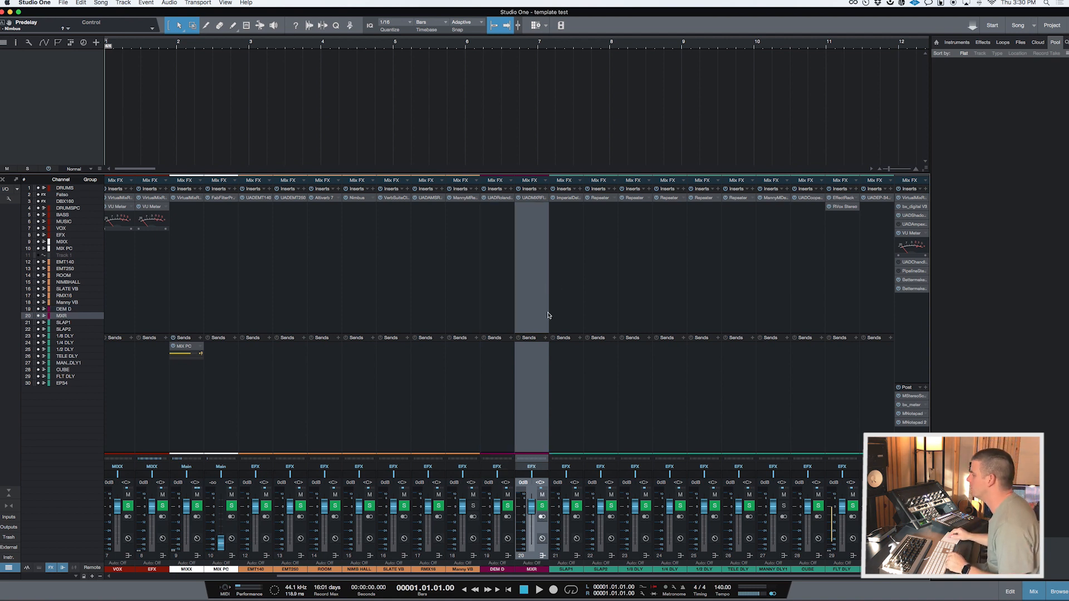
pyautogui.click(506, 431)
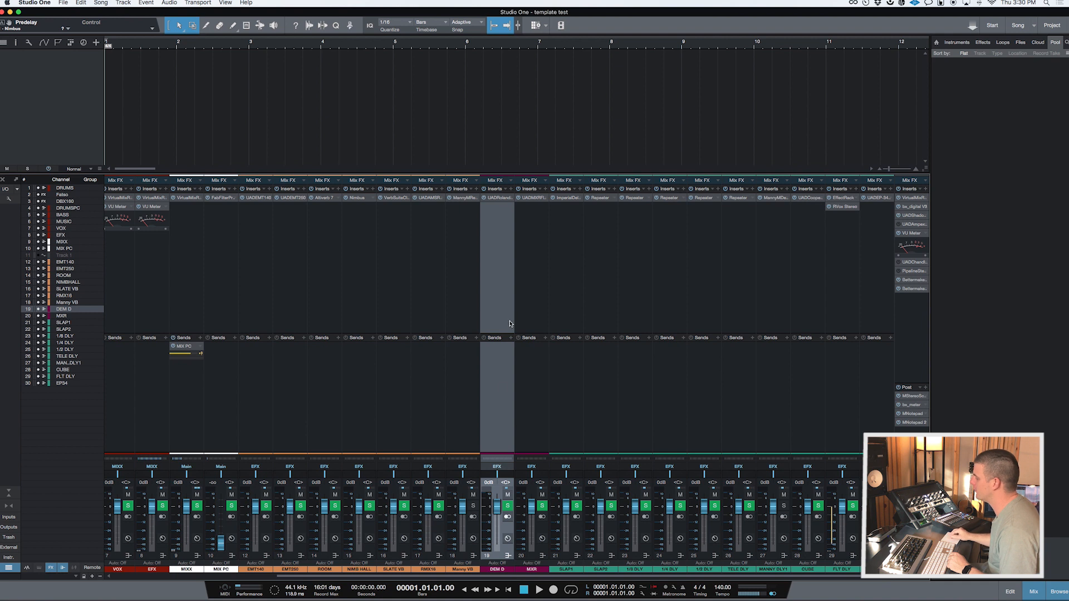
pyautogui.click(522, 428)
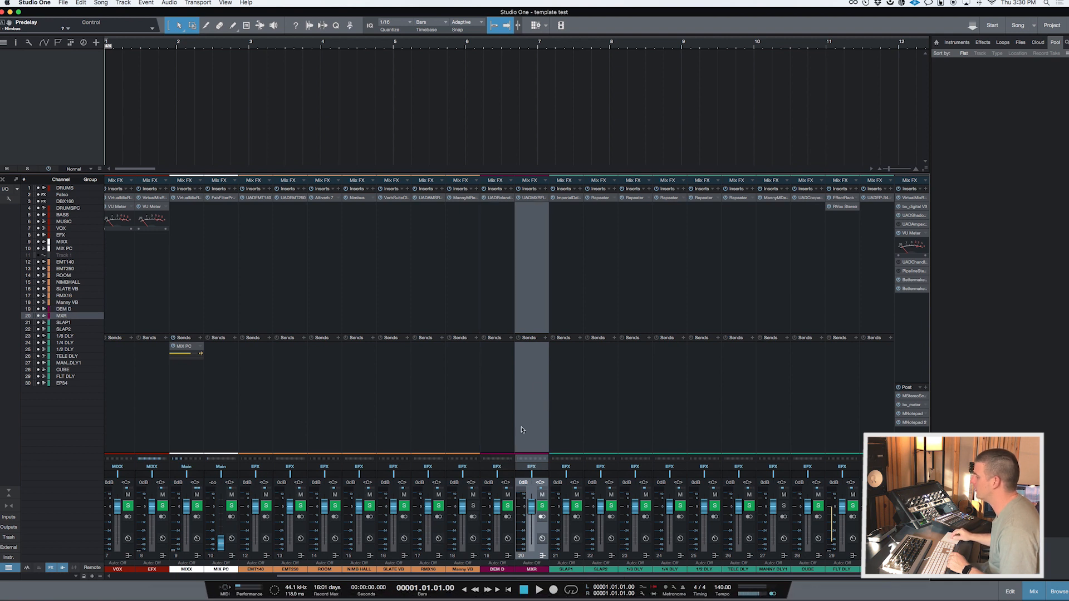
# - Highlight the whole group of delay channels from SLAP1 through EP34
pyautogui.click(566, 440)
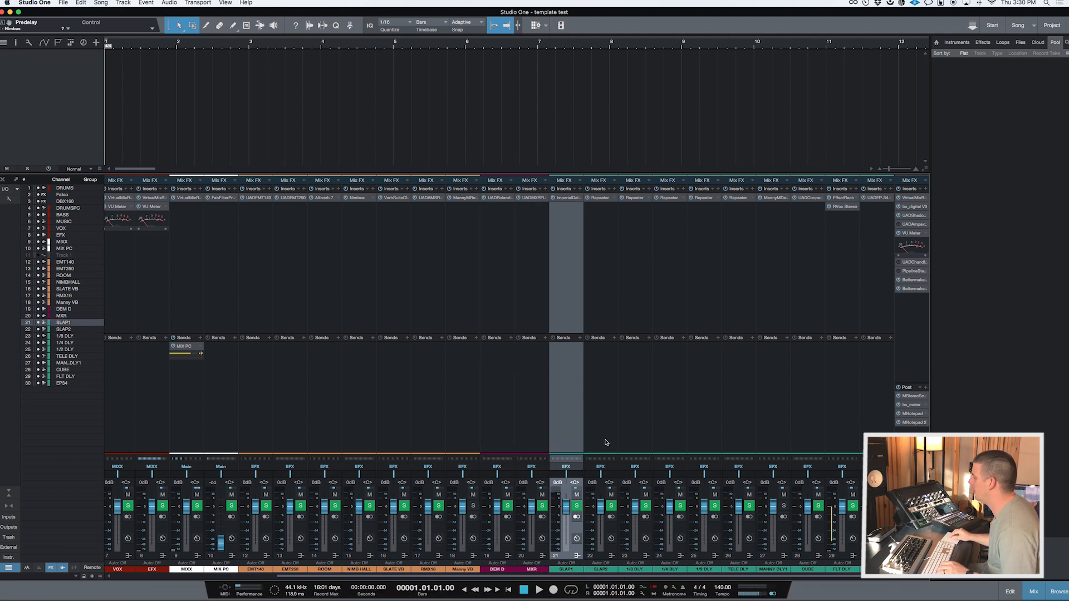
pyautogui.keyDown('shift'); pyautogui.click(877, 437); pyautogui.keyUp('shift')
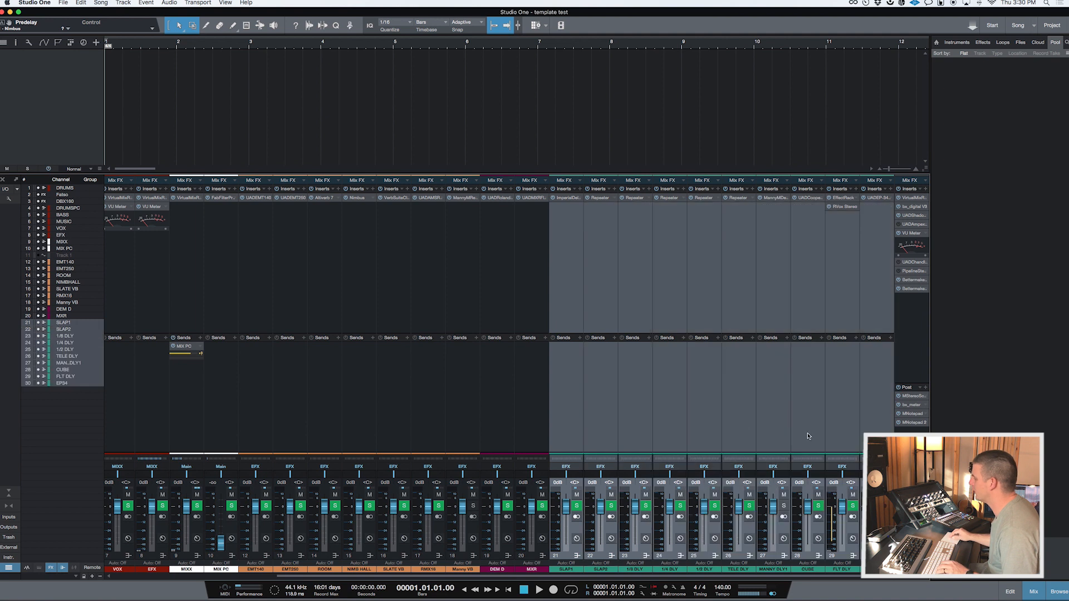
pyautogui.click(543, 422)
# - View the Imperial Delay insert on the SLAP1 channel and close its plug-in window
pyautogui.click(573, 426)
pyautogui.click(608, 426)
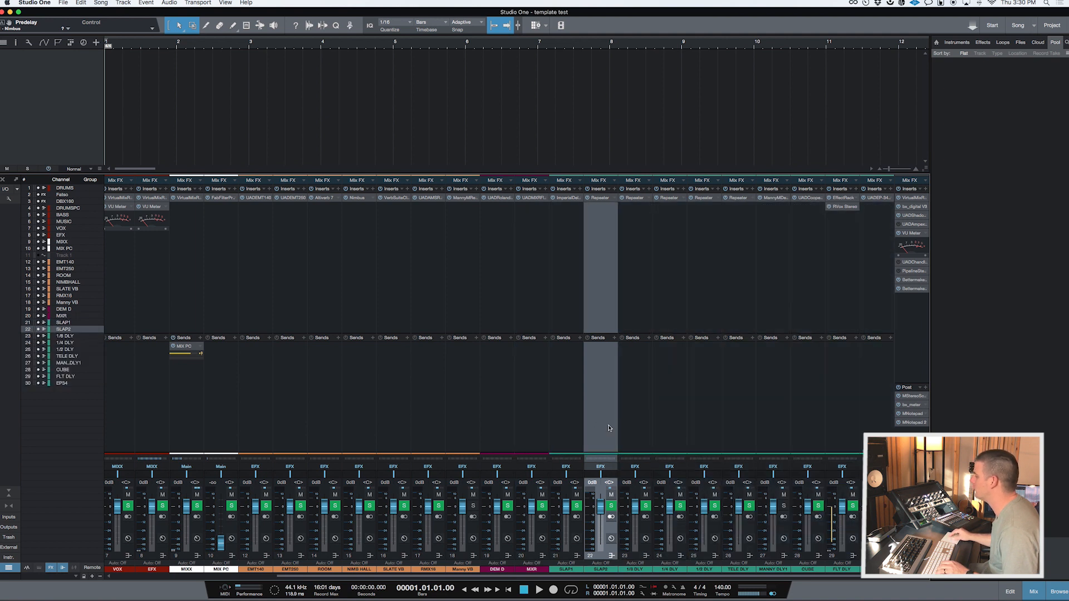
pyautogui.click(574, 419)
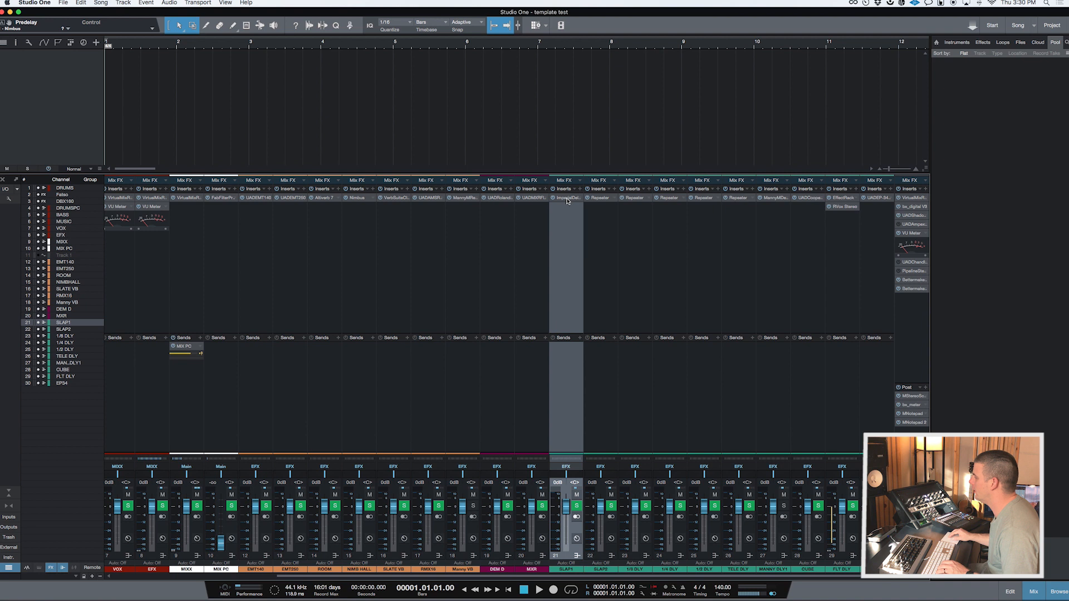
pyautogui.click(567, 198)
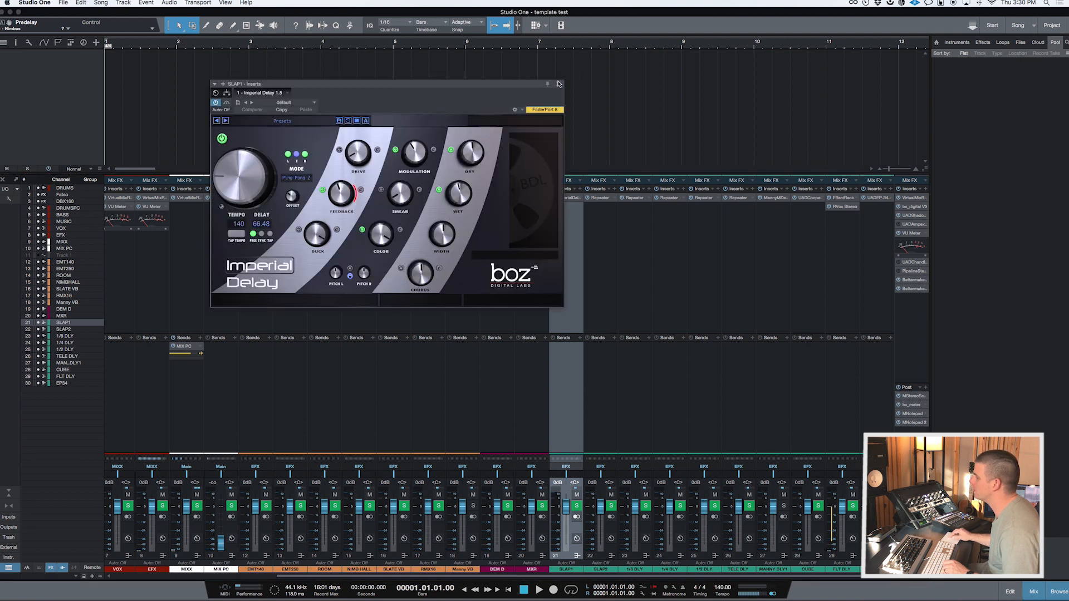
pyautogui.click(560, 85)
# - View the Repeater insert on the SLAP2 channel and close its plug-in window
pyautogui.click(607, 199)
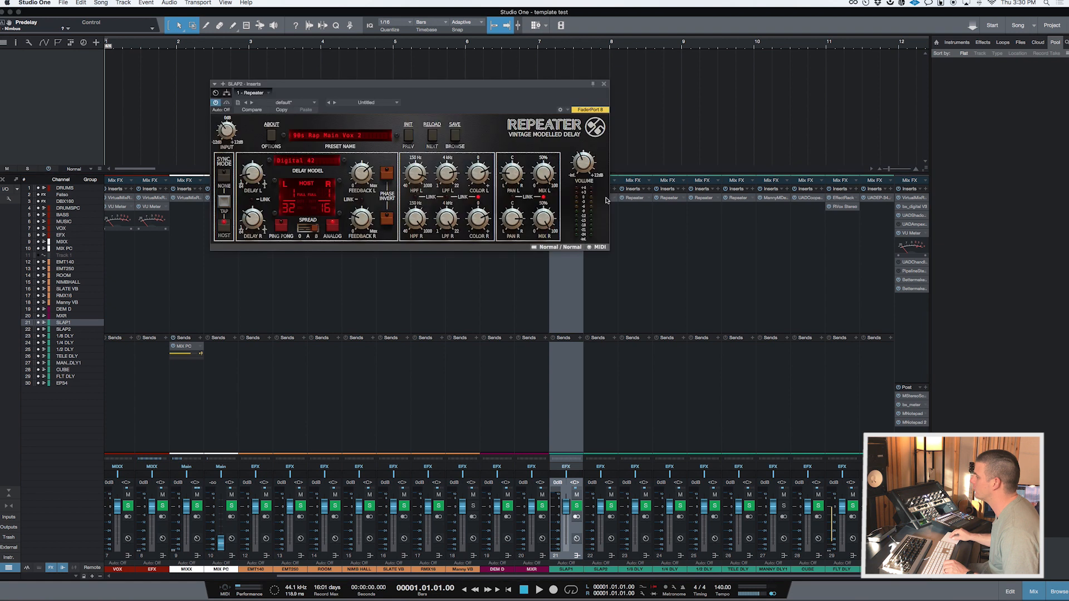
pyautogui.click(594, 307)
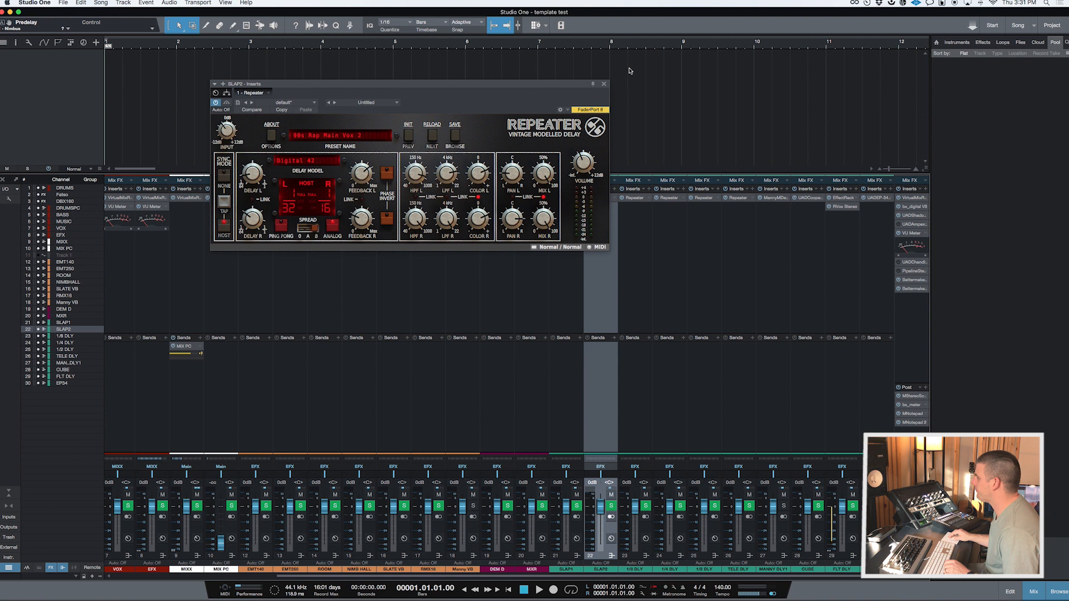
pyautogui.click(603, 86)
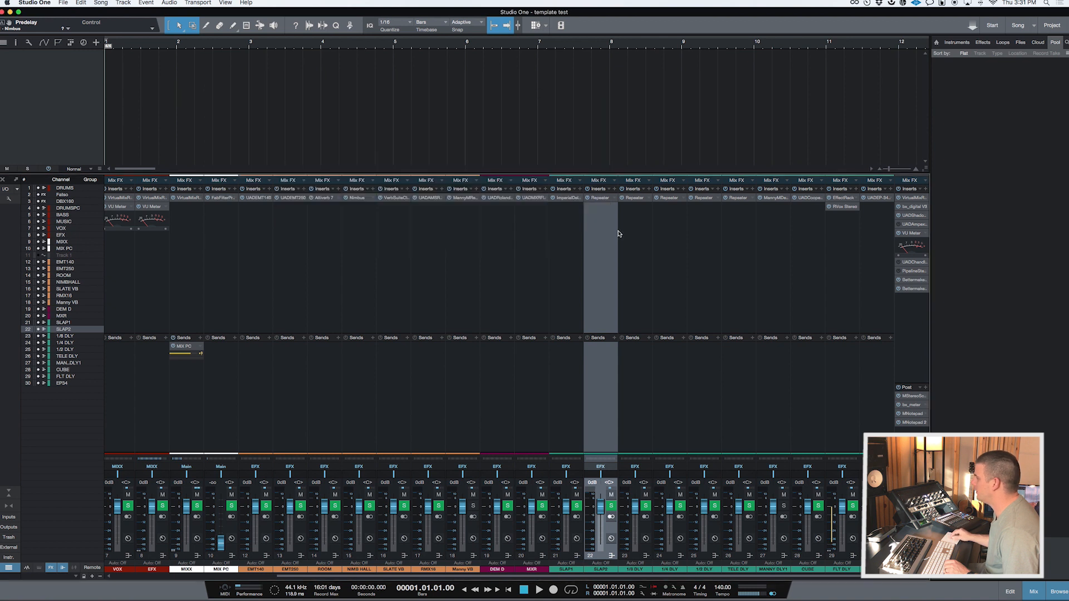
# - Compare the two slap delay channels, selecting SLAP1 and SLAP2 alternately
pyautogui.click(562, 253)
pyautogui.click(610, 260)
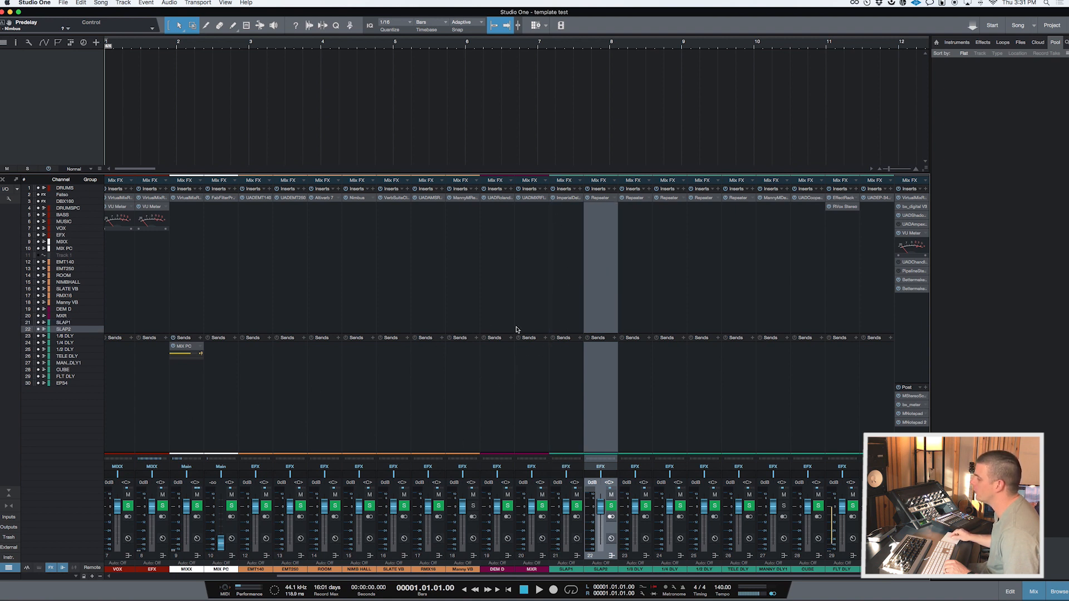
pyautogui.click(580, 289)
pyautogui.click(600, 289)
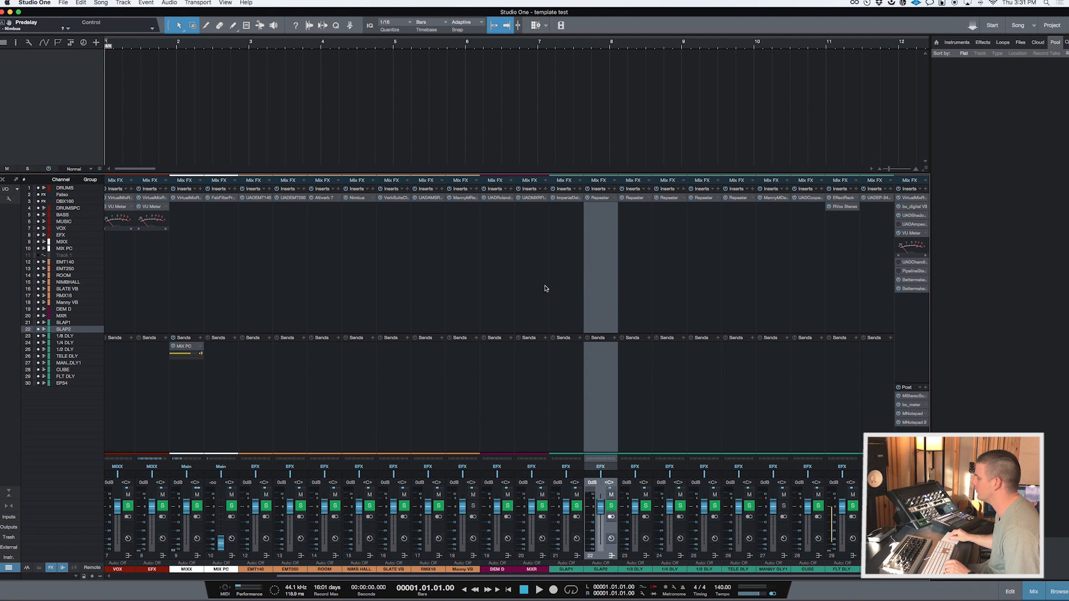
# - Highlight the 1/8, 1/4 and 1/2 DLY channels together, ending with only 1/8 DLY selected
pyautogui.click(630, 402)
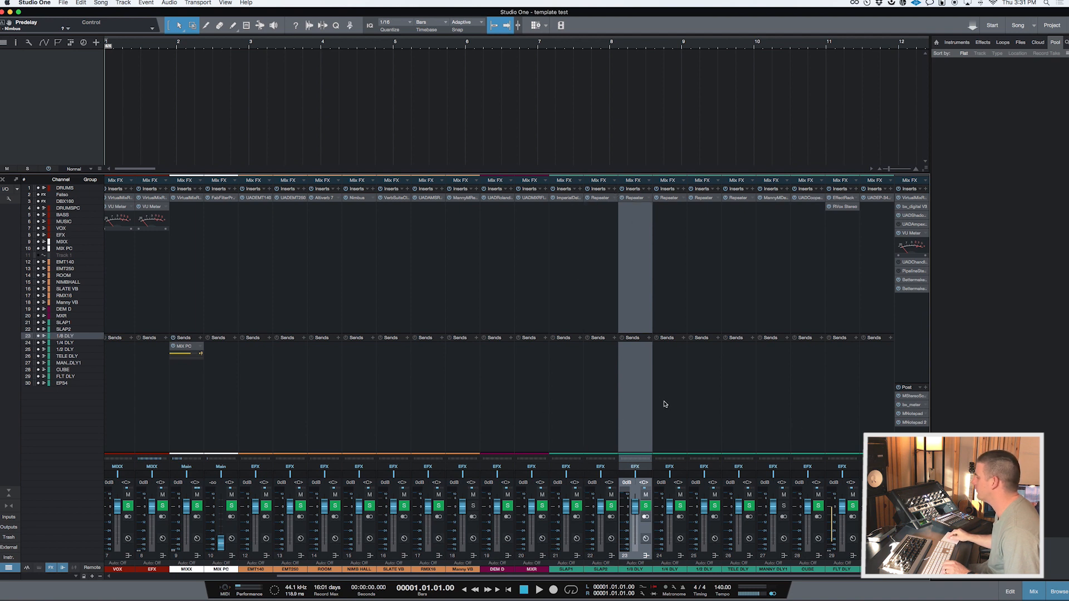
pyautogui.keyDown('shift'); pyautogui.click(707, 403); pyautogui.keyUp('shift')
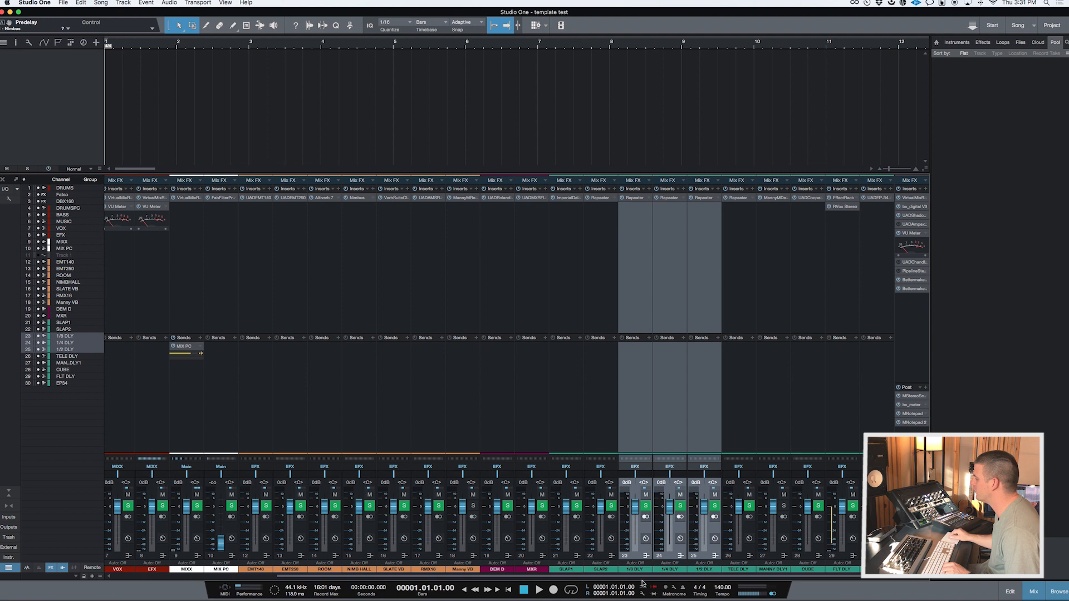
pyautogui.click(611, 384)
pyautogui.click(626, 304)
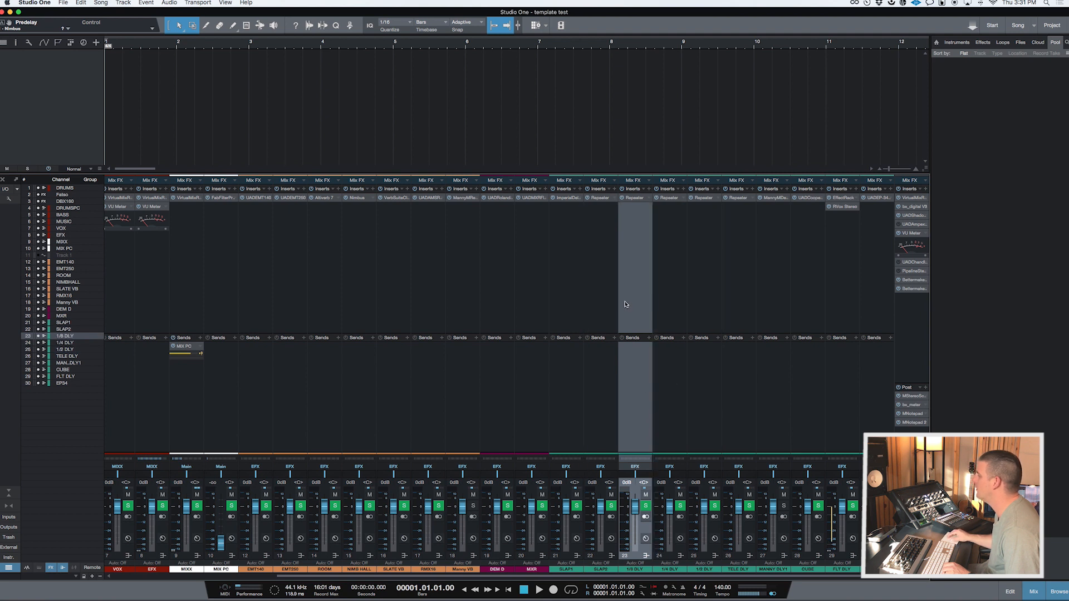
# - Try the stereo spread settings of the Repeater insert on 1/8 DLY, leave it on Mode A and close the plug-in
pyautogui.click(635, 198)
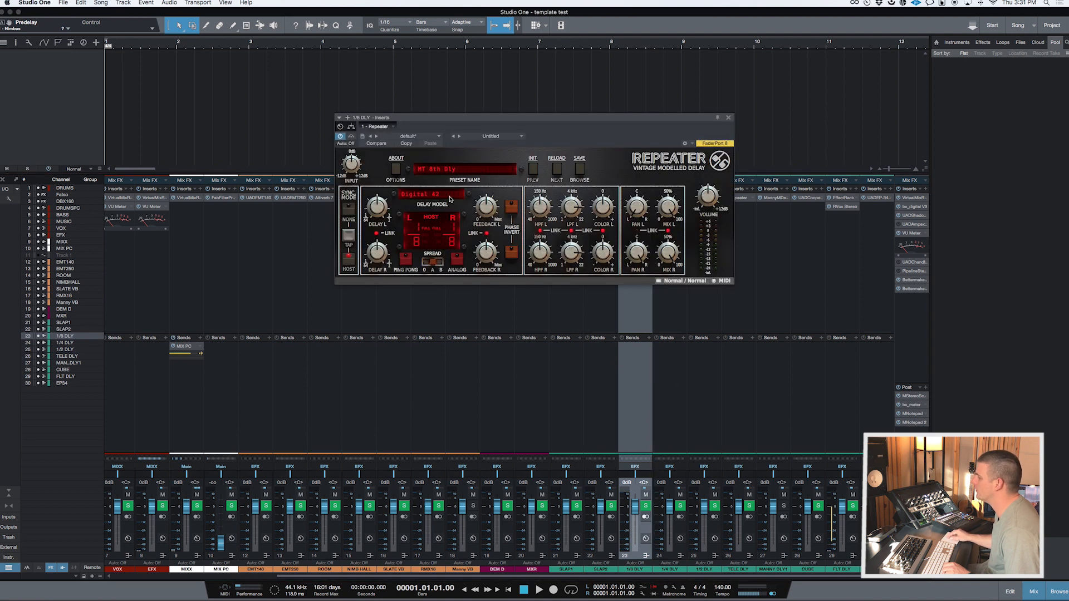
pyautogui.moveTo(568, 120); pyautogui.dragTo(462, 121)
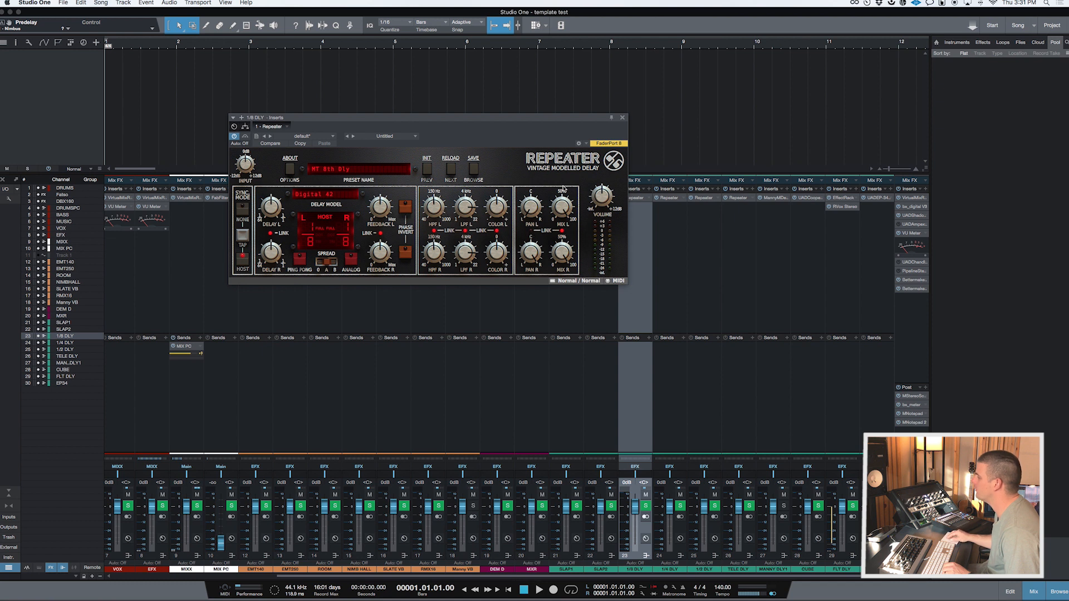
pyautogui.moveTo(324, 262)
pyautogui.mouseDown()
pyautogui.moveTo(334, 265)
pyautogui.moveTo(325, 268)
pyautogui.mouseUp()
pyautogui.moveTo(483, 126); pyautogui.dragTo(449, 126)
pyautogui.click(288, 264)
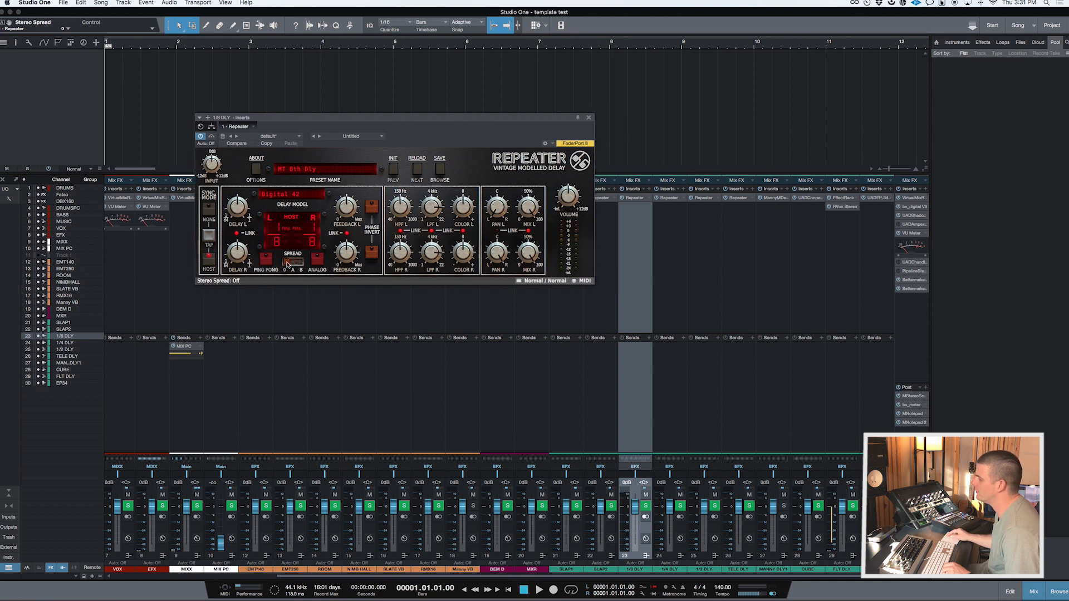
pyautogui.moveTo(294, 265); pyautogui.dragTo(300, 266)
pyautogui.click(294, 263)
pyautogui.click(294, 263)
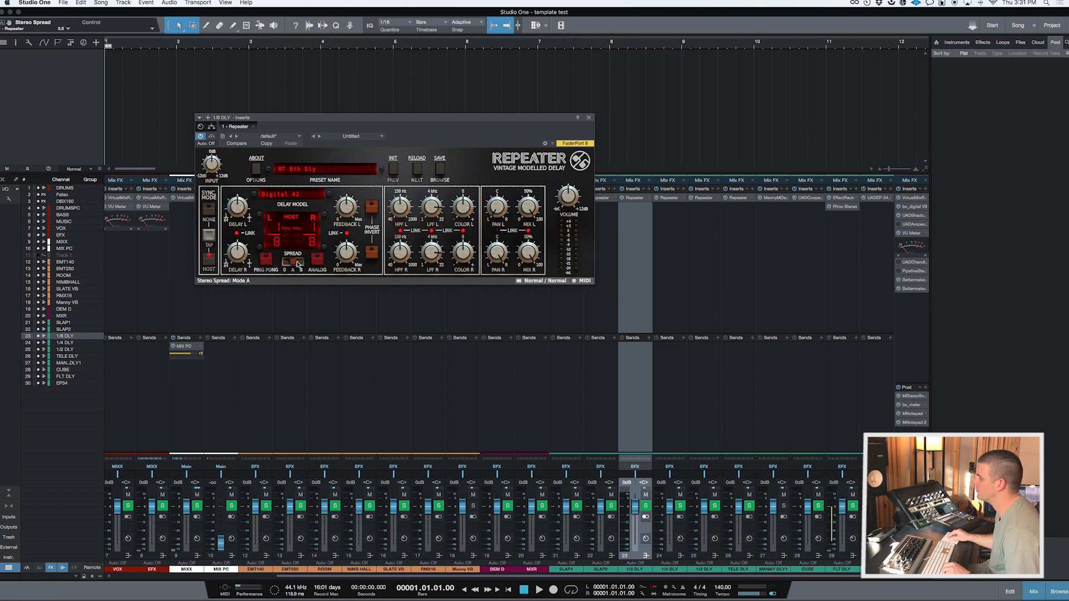
pyautogui.click(591, 119)
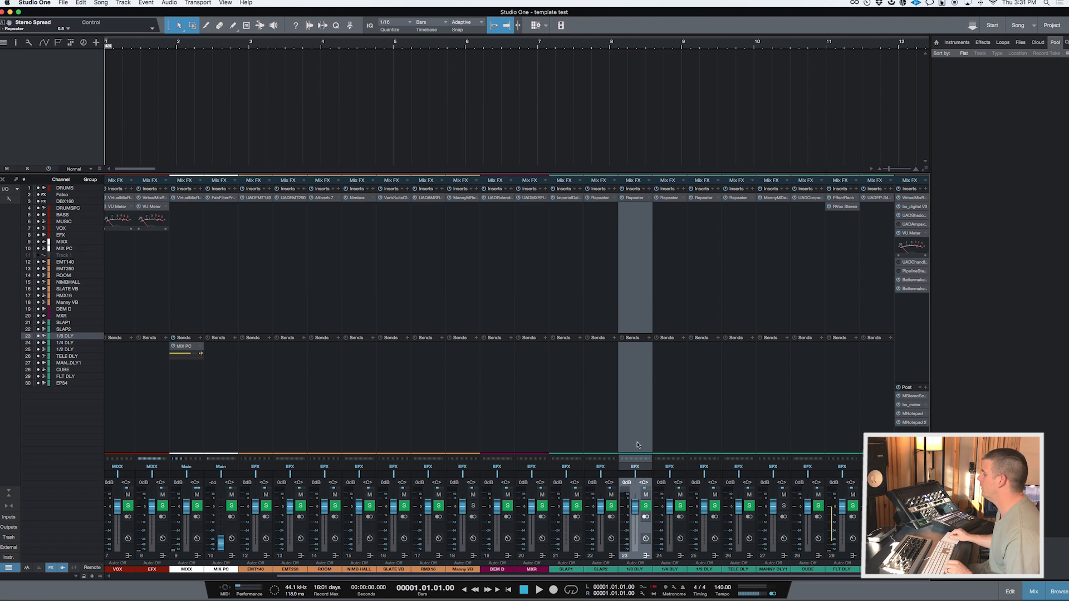
# - Review the 1/4 DLY, 1/2 DLY and TELE DLY channels by selecting each in turn
pyautogui.click(671, 441)
pyautogui.click(691, 434)
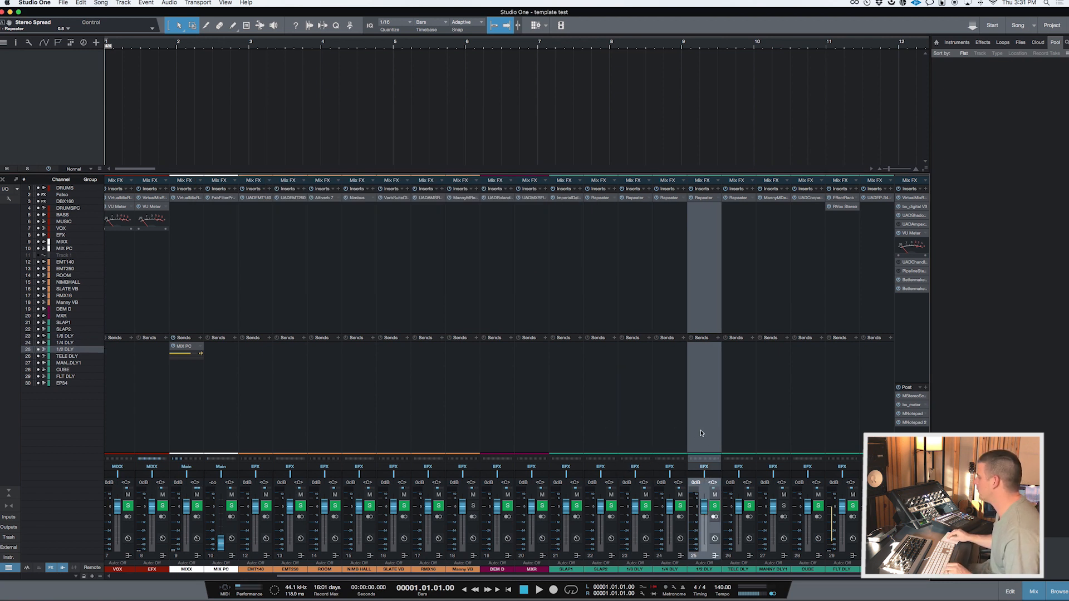
pyautogui.click(747, 430)
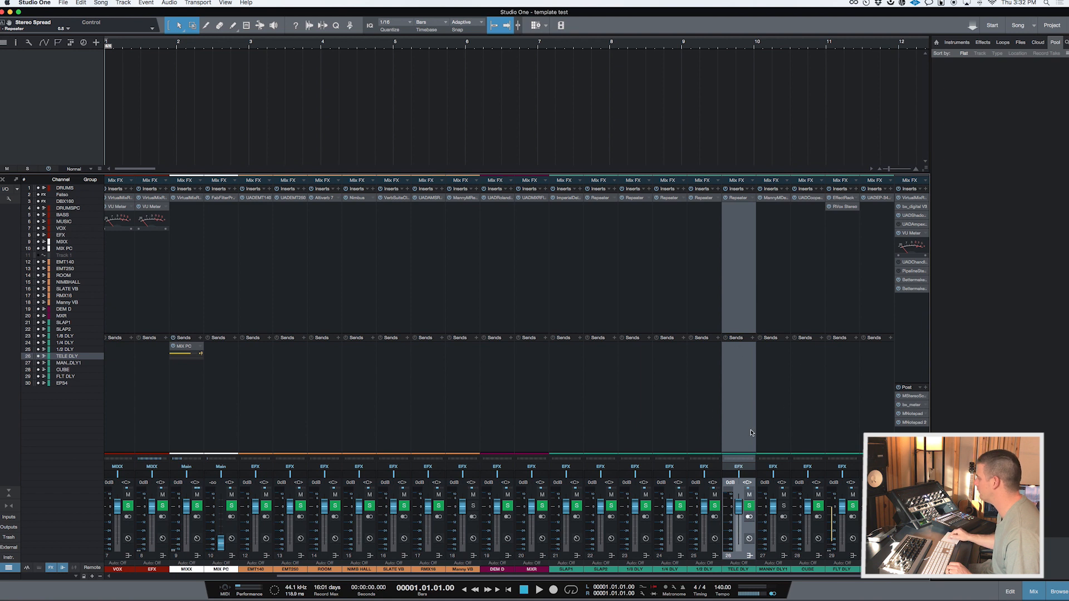
# - Select the MANNY DLY1 channel and open its MannyM Delay insert for review, moving the plug-in clear of the mixer's edge
pyautogui.click(780, 426)
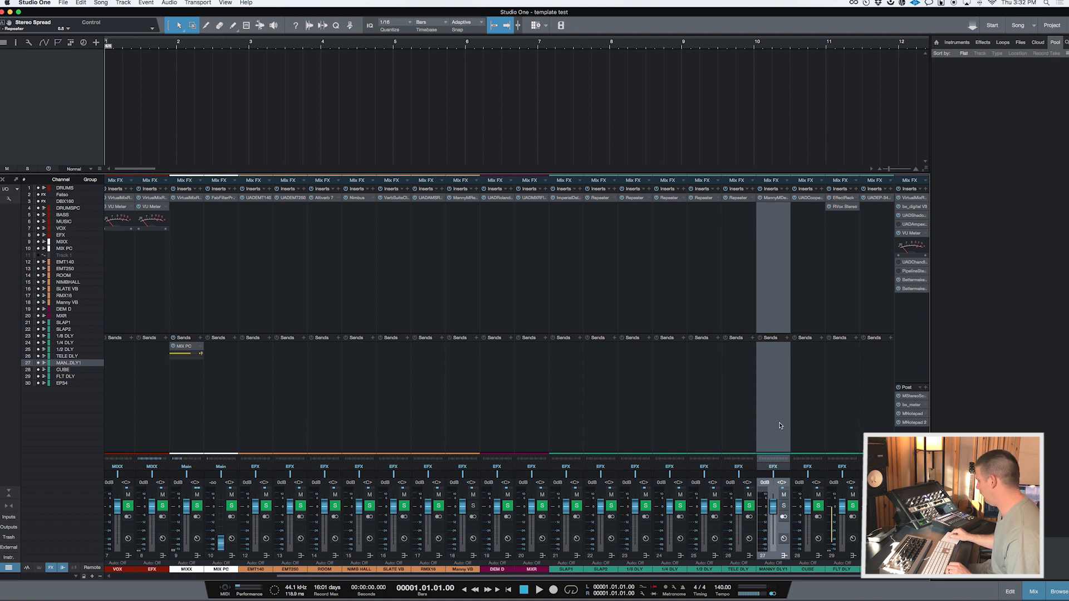
pyautogui.click(778, 199)
pyautogui.moveTo(478, 77); pyautogui.dragTo(610, 69)
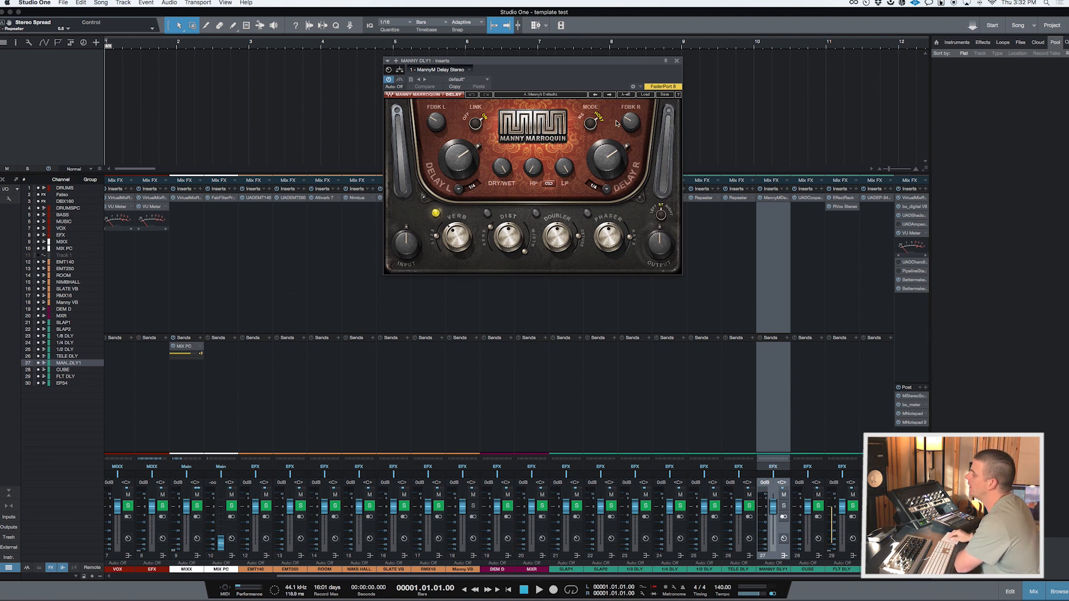
pyautogui.moveTo(624, 67); pyautogui.dragTo(557, 102)
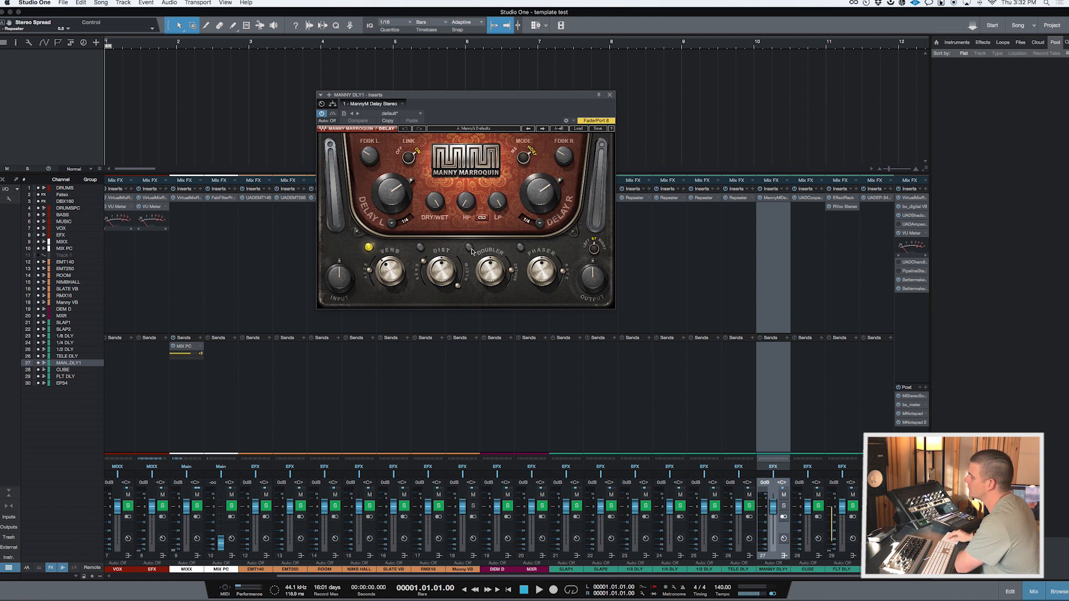
# - Adjust the low-pass filter of the MANNY DLY1 delay, set its linked delay times to 1/8D and close the plug-in
pyautogui.moveTo(497, 202); pyautogui.dragTo(497, 192)
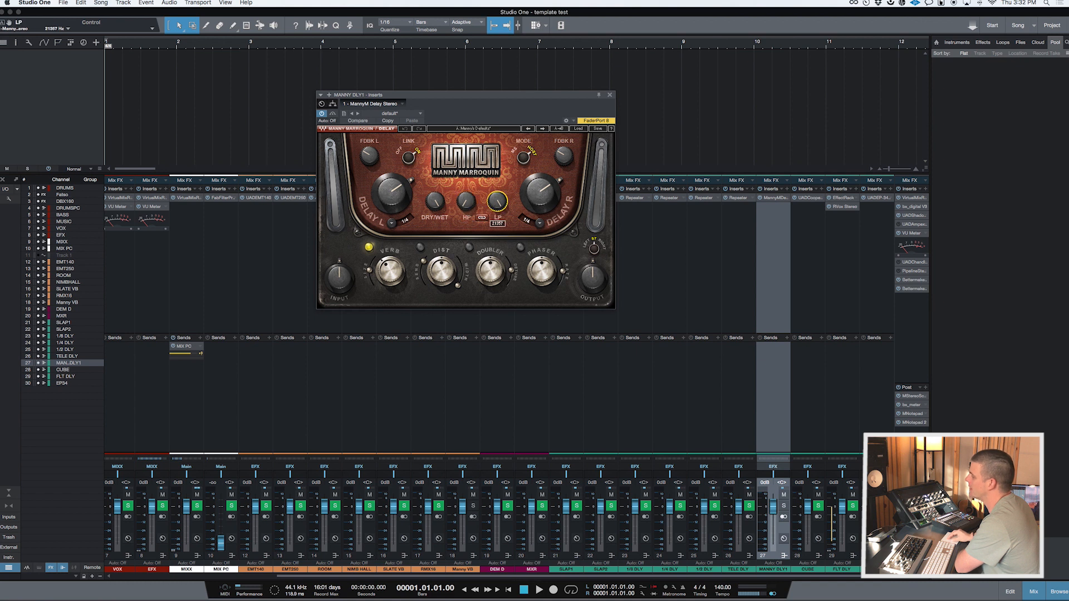
pyautogui.moveTo(540, 192); pyautogui.dragTo(543, 196)
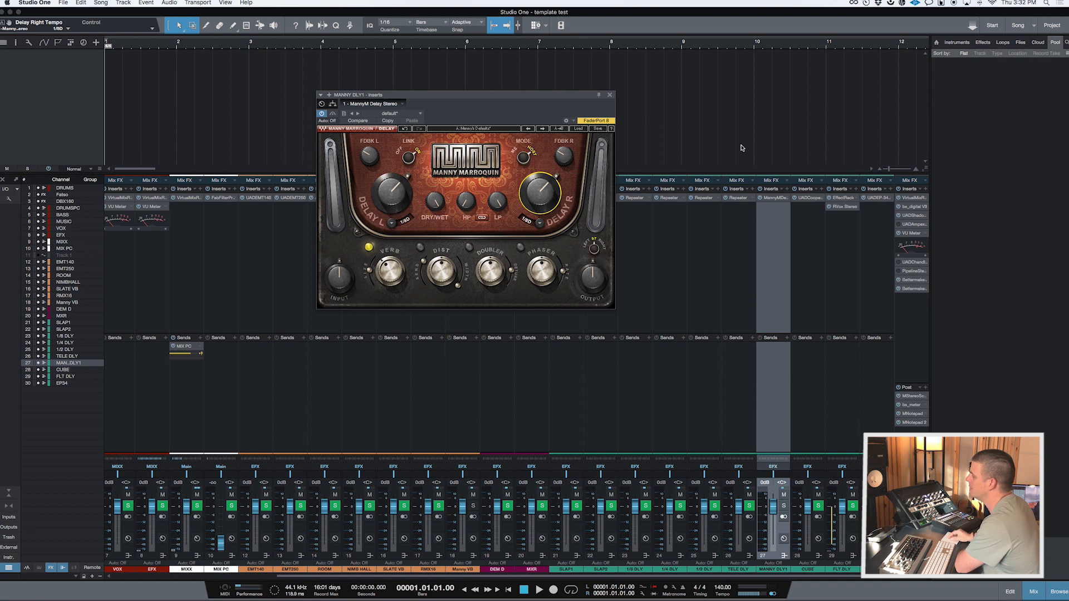
pyautogui.click(612, 96)
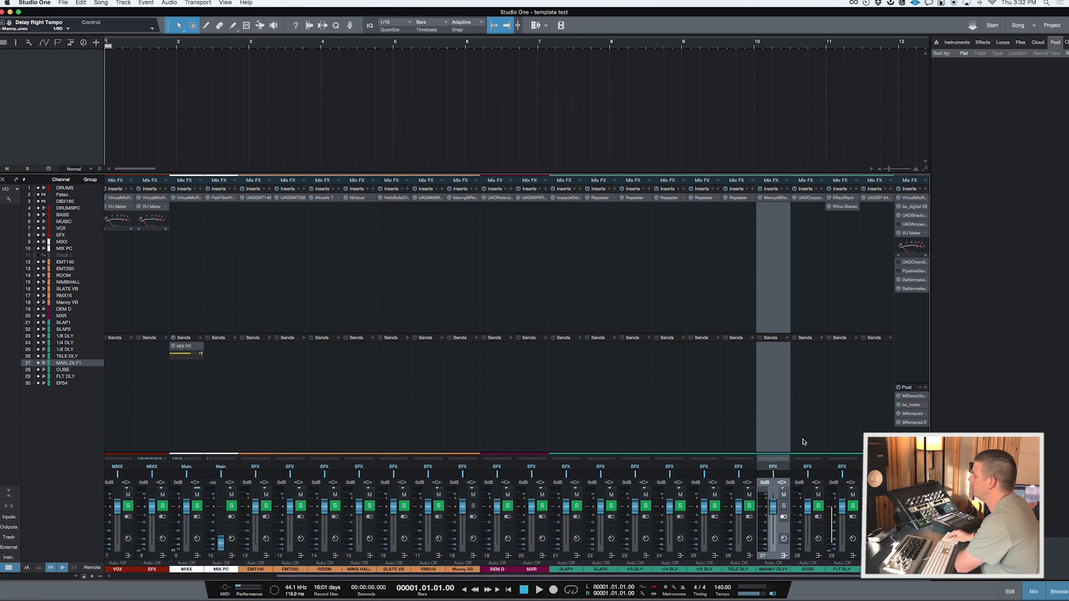
# - Review the UAD Cooper Time Cube insert with its MT DOUBLER preset on the CUBE channel and close it
pyautogui.click(806, 269)
pyautogui.click(817, 198)
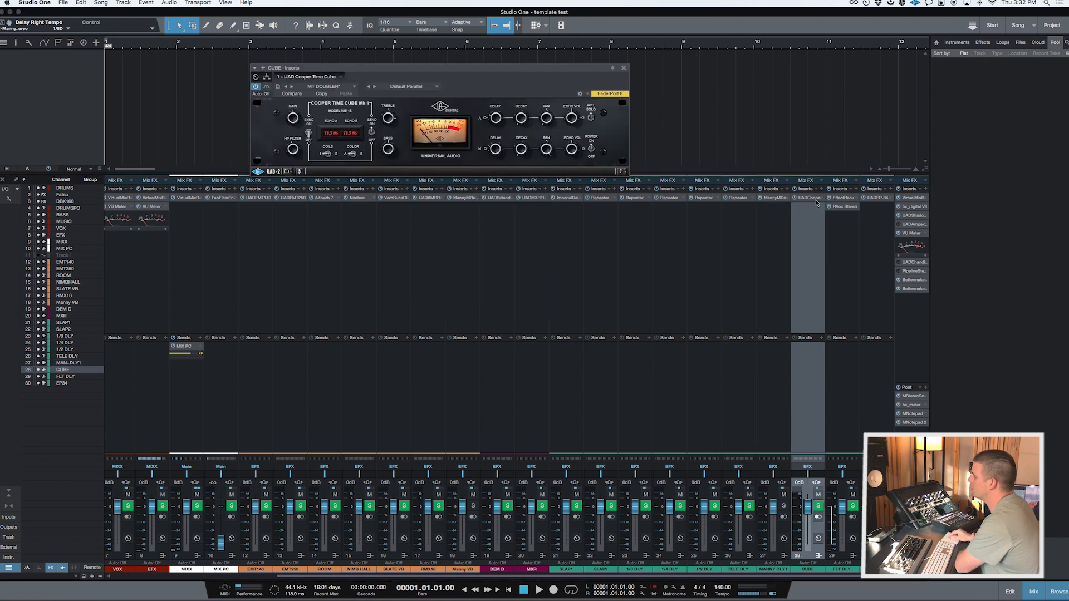
pyautogui.moveTo(534, 74); pyautogui.dragTo(452, 108)
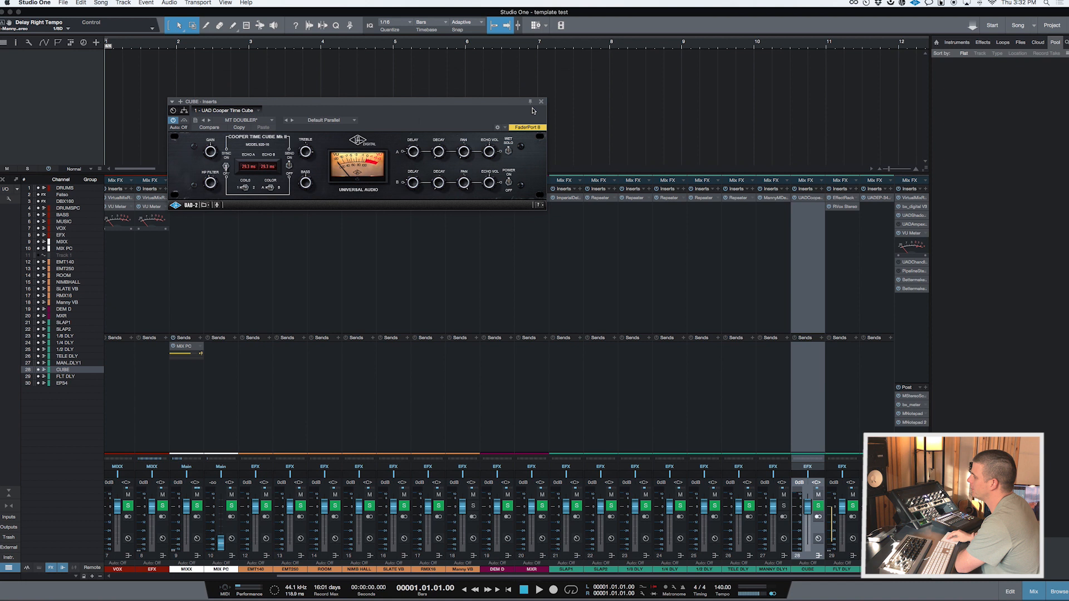
pyautogui.moveTo(446, 103); pyautogui.dragTo(517, 71)
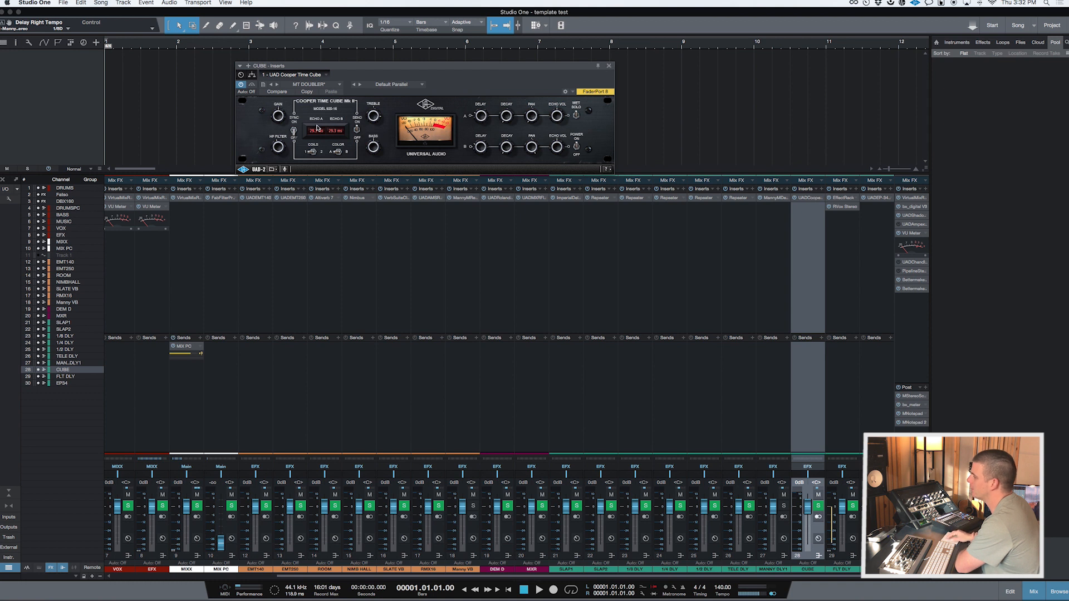
pyautogui.click(610, 66)
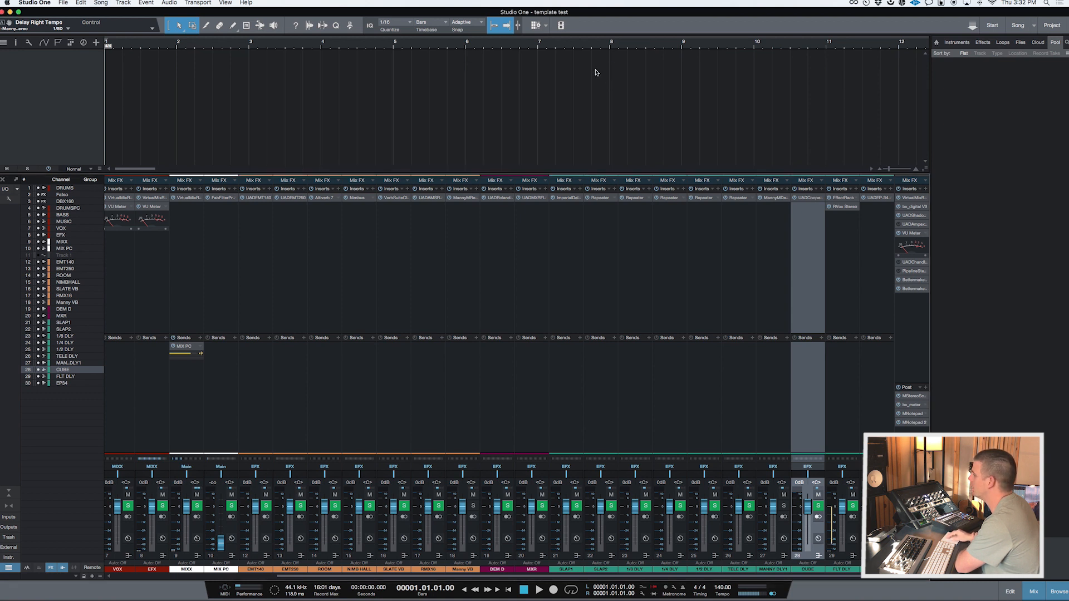
# - Review the Soundtoys EffectRack with the Matty Filtered Delay preset on the FLT DLY channel and close it
pyautogui.click(842, 317)
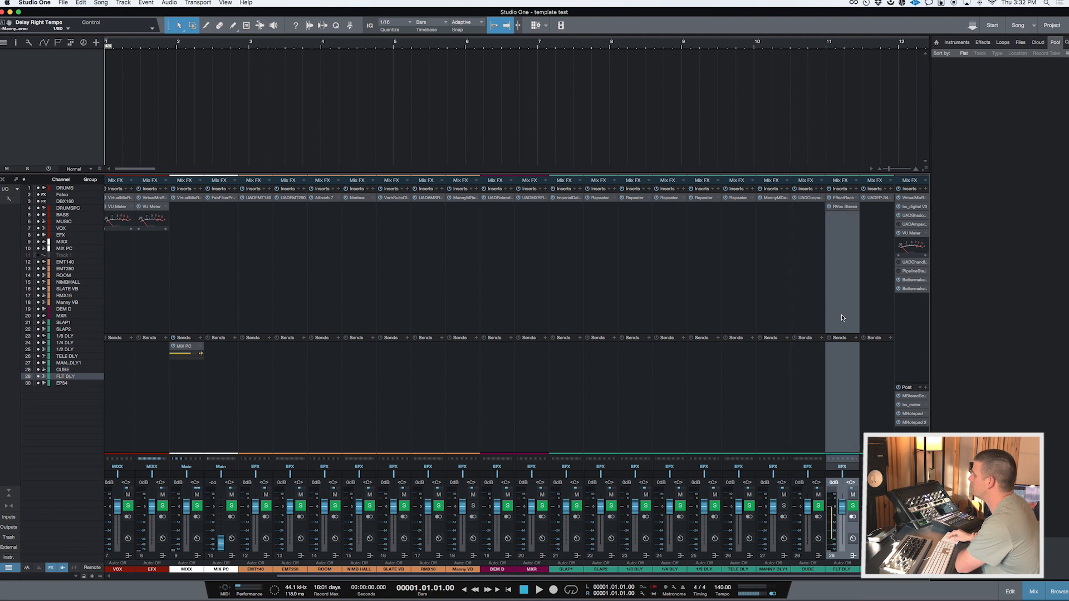
pyautogui.click(844, 199)
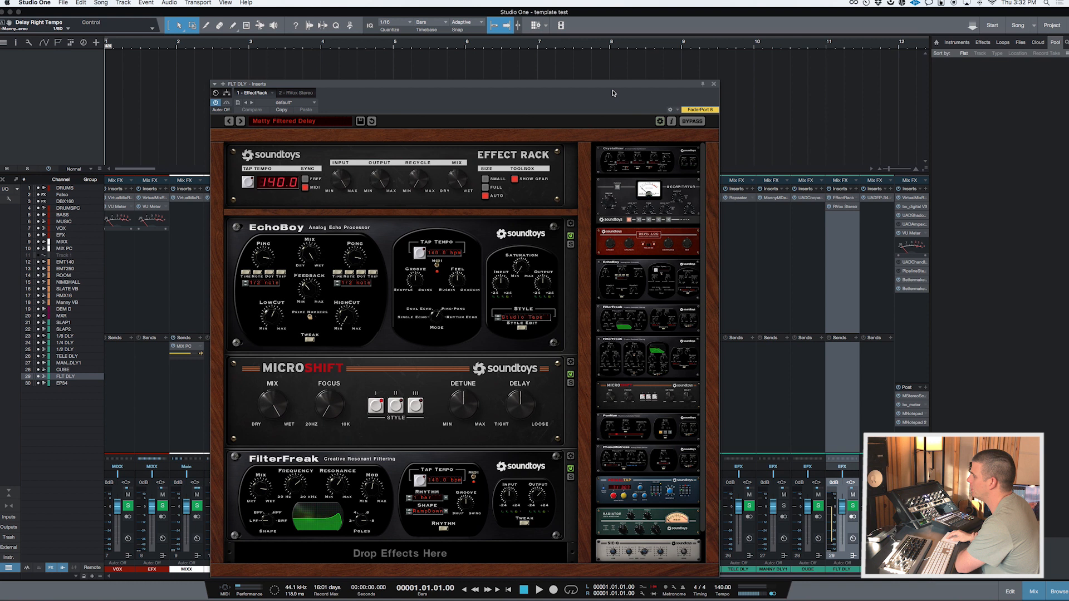
pyautogui.moveTo(610, 83); pyautogui.dragTo(589, 50)
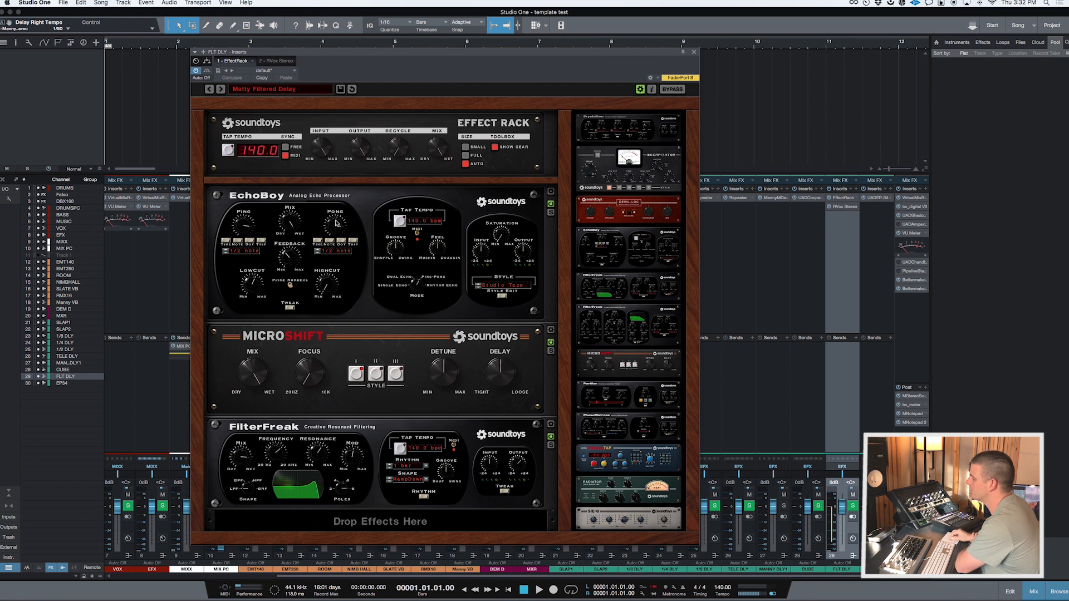
pyautogui.click(694, 53)
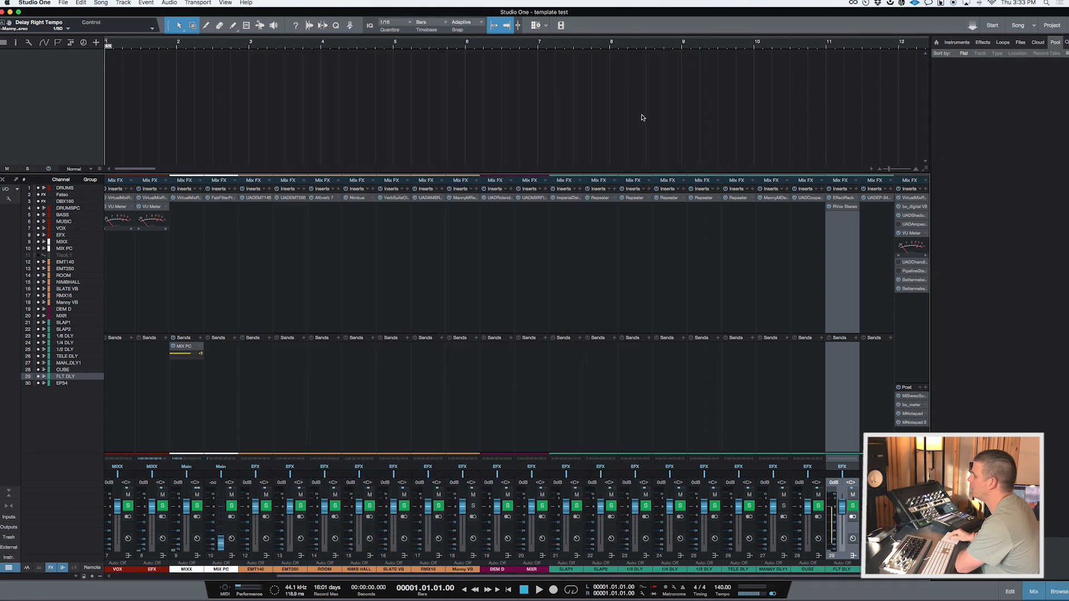
# - Review the UAD EP-34 Tape Echo insert on the EP34 channel and close it
pyautogui.click(811, 410)
pyautogui.click(863, 422)
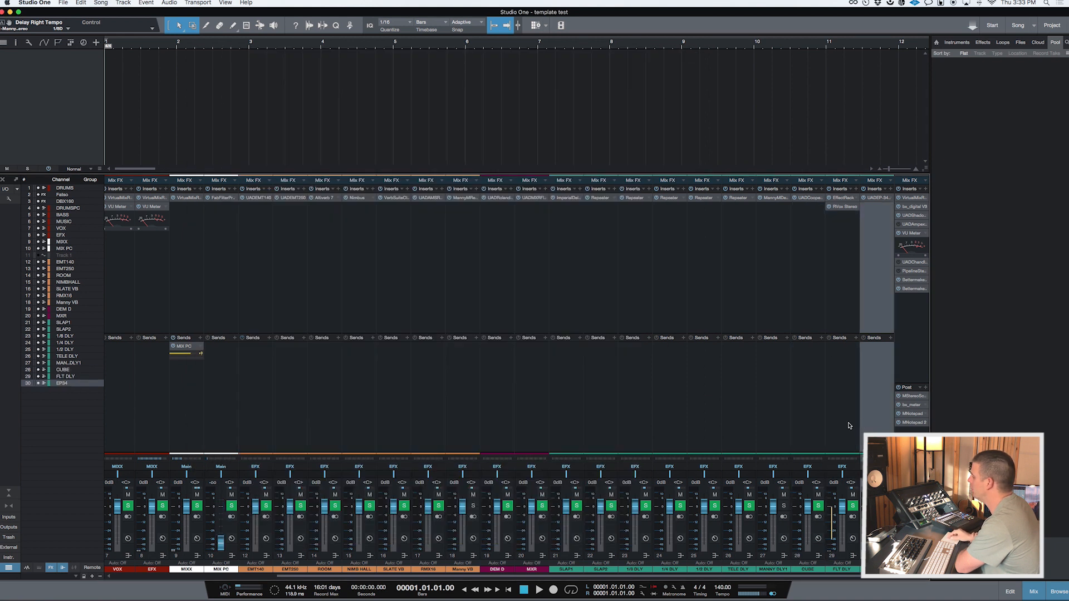
pyautogui.click(879, 198)
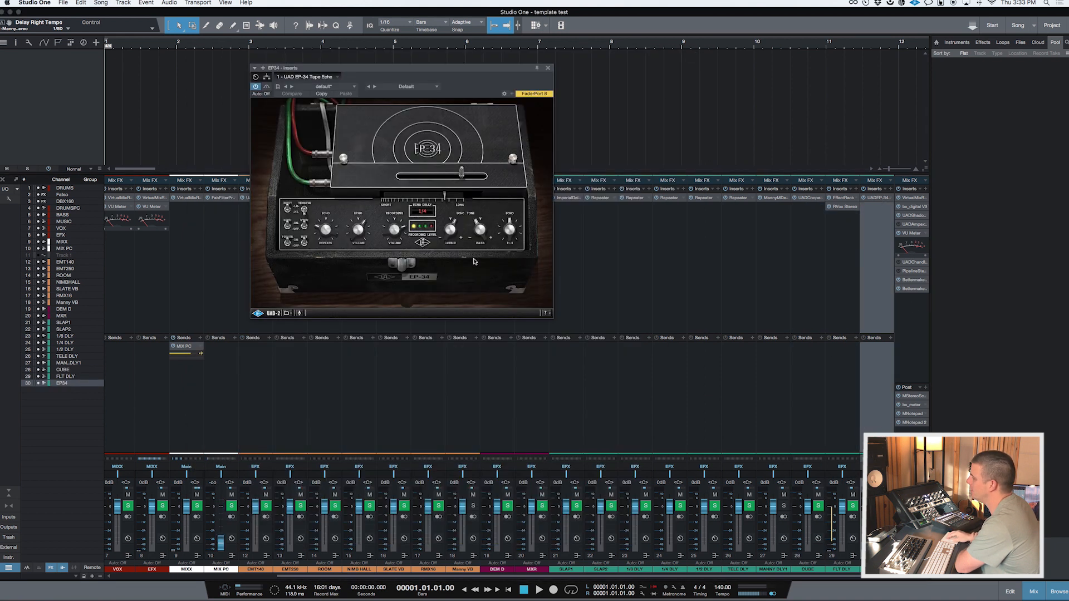
pyautogui.moveTo(411, 69); pyautogui.dragTo(464, 74)
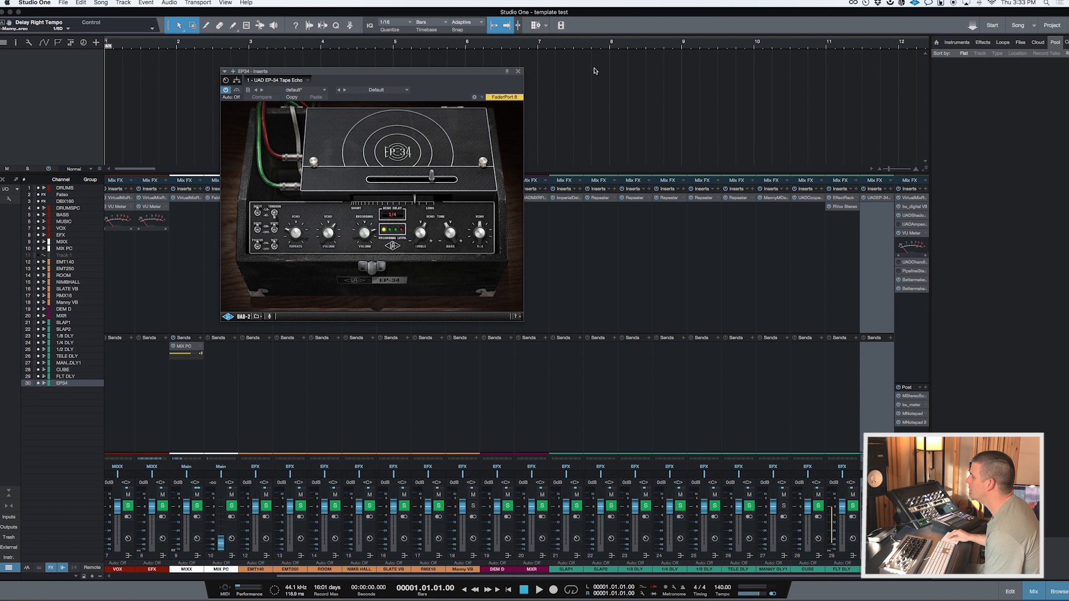
pyautogui.click(518, 71)
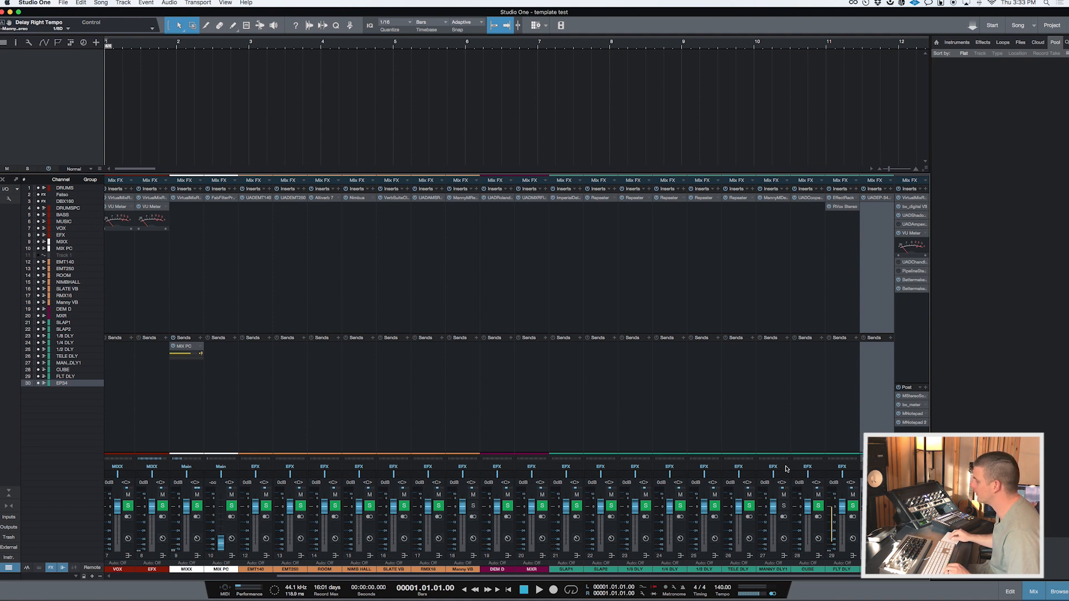
# - Select the EFX bus and examine the routing of the buses, mix channels and effect channels across the mixer
pyautogui.hscroll(-3, 608, 430)
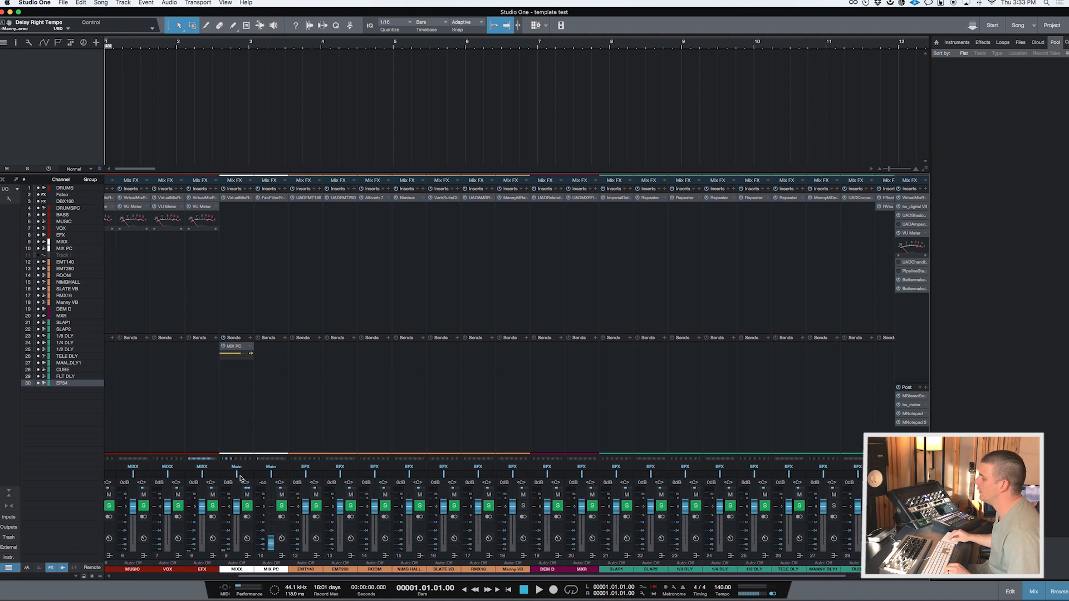
pyautogui.click(211, 414)
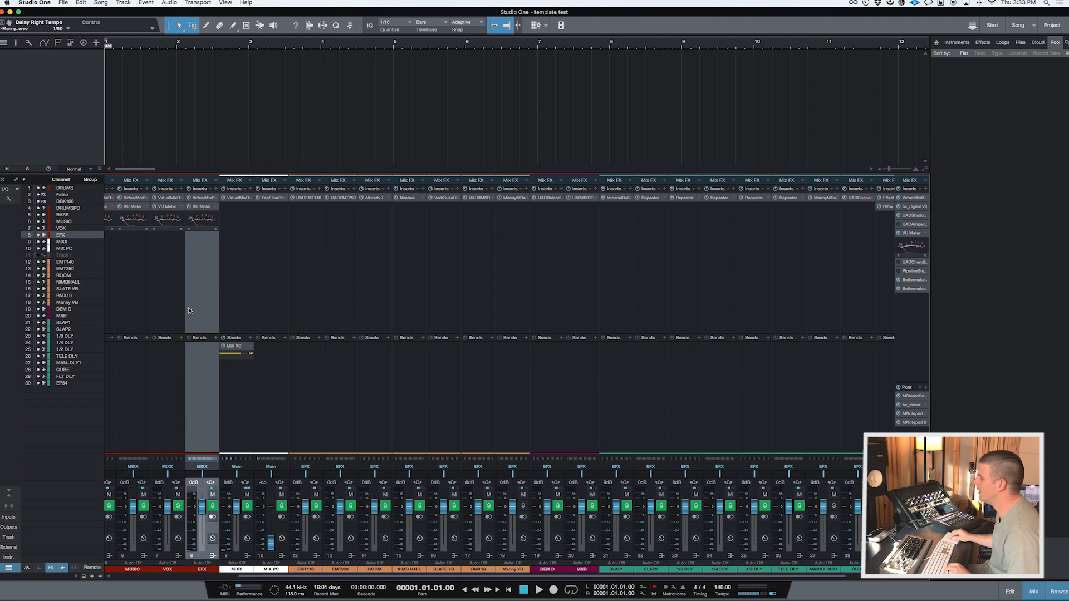
pyautogui.hscroll(-2, 201, 303)
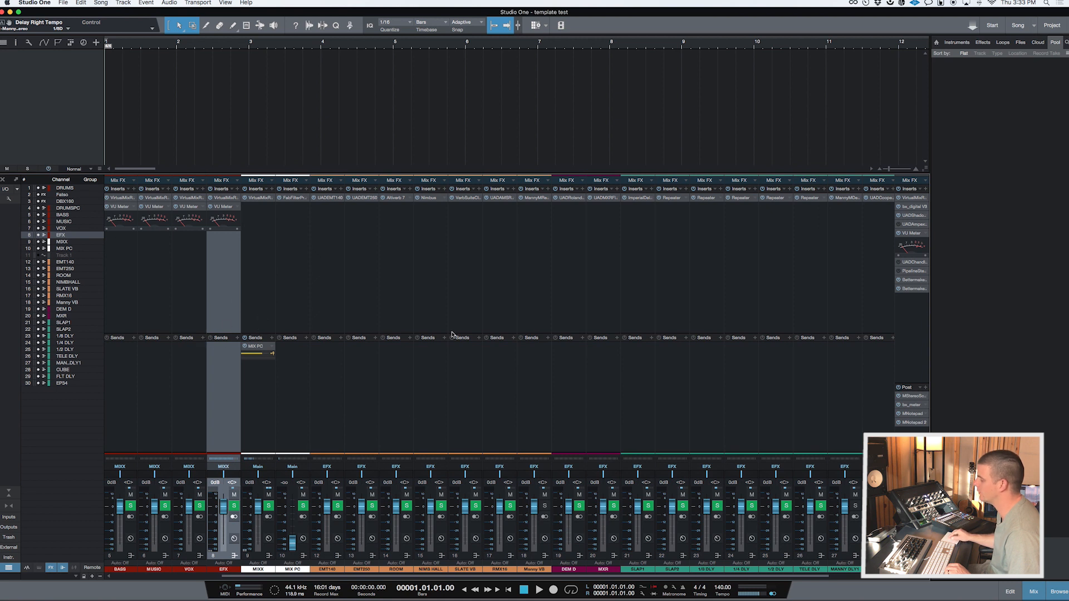
pyautogui.hscroll(2, 308, 277)
pyautogui.hscroll(1, 308, 276)
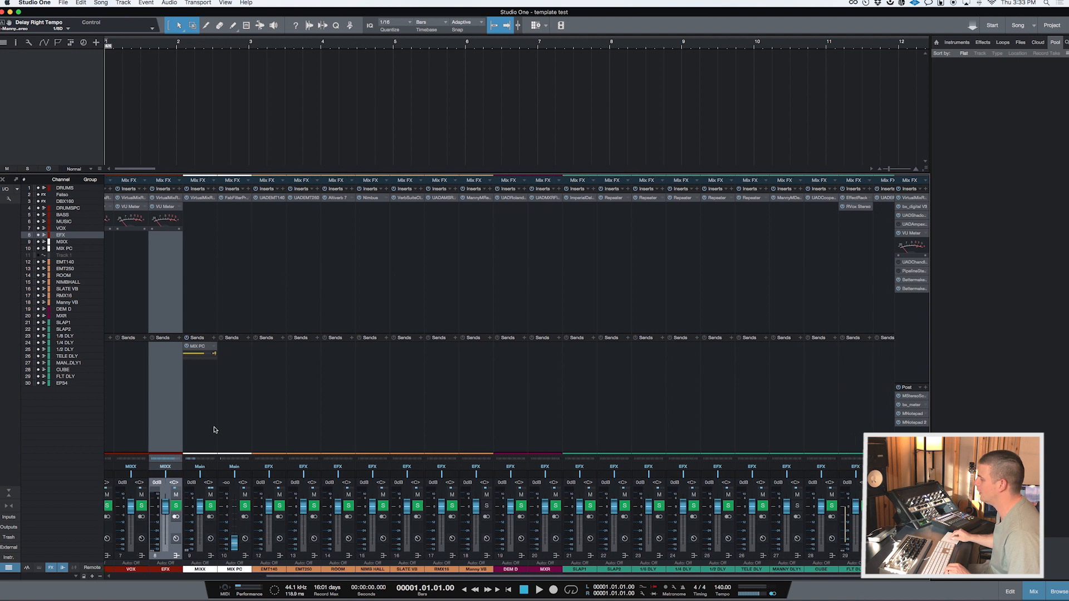
pyautogui.hscroll(-5, 215, 432)
pyautogui.hscroll(1, 210, 432)
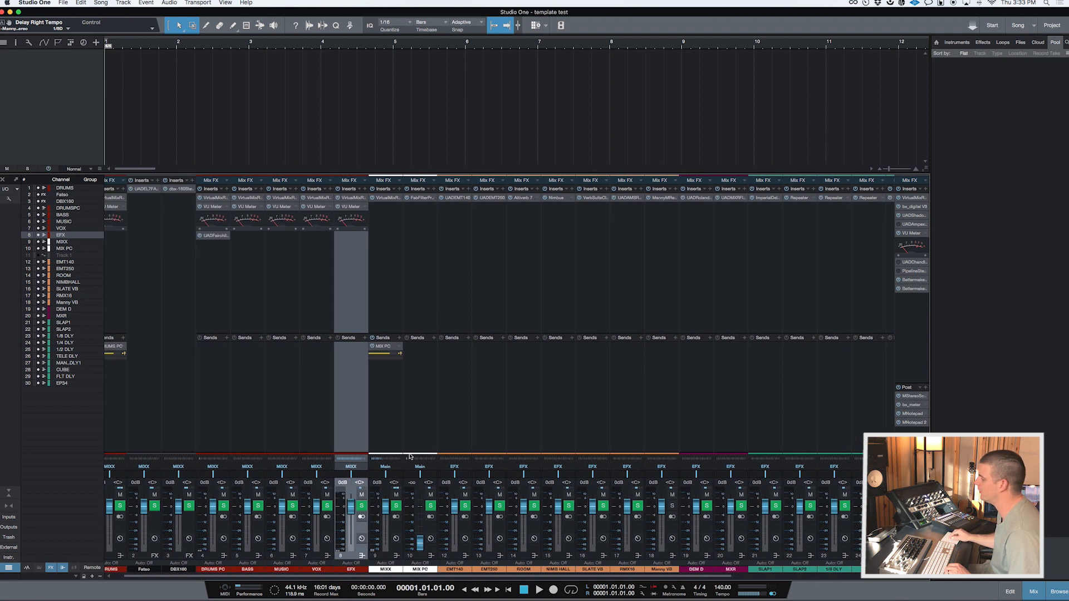
pyautogui.hscroll(4, 471, 447)
pyautogui.hscroll(1, 868, 296)
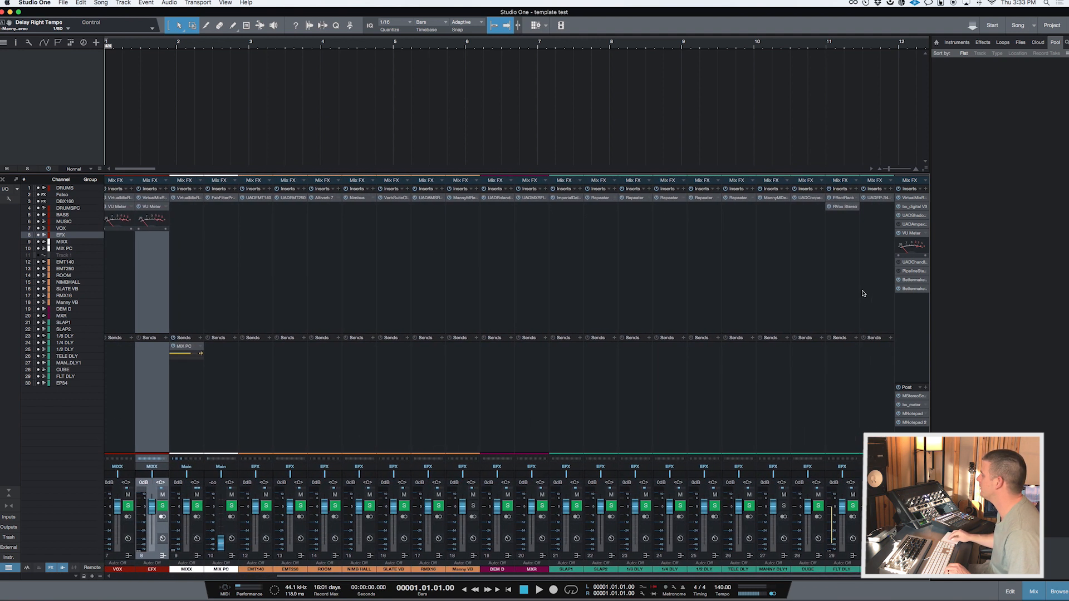
# - Check the Virtual Mix Rack insert on the Main output and the one on the EFX bus, closing each
pyautogui.click(918, 199)
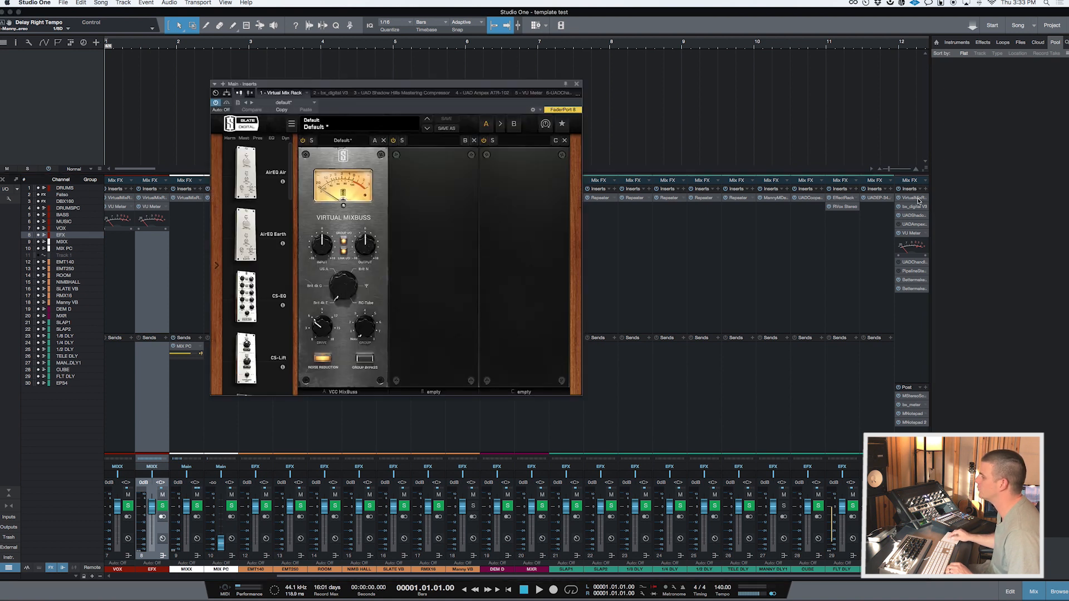
pyautogui.click(910, 199)
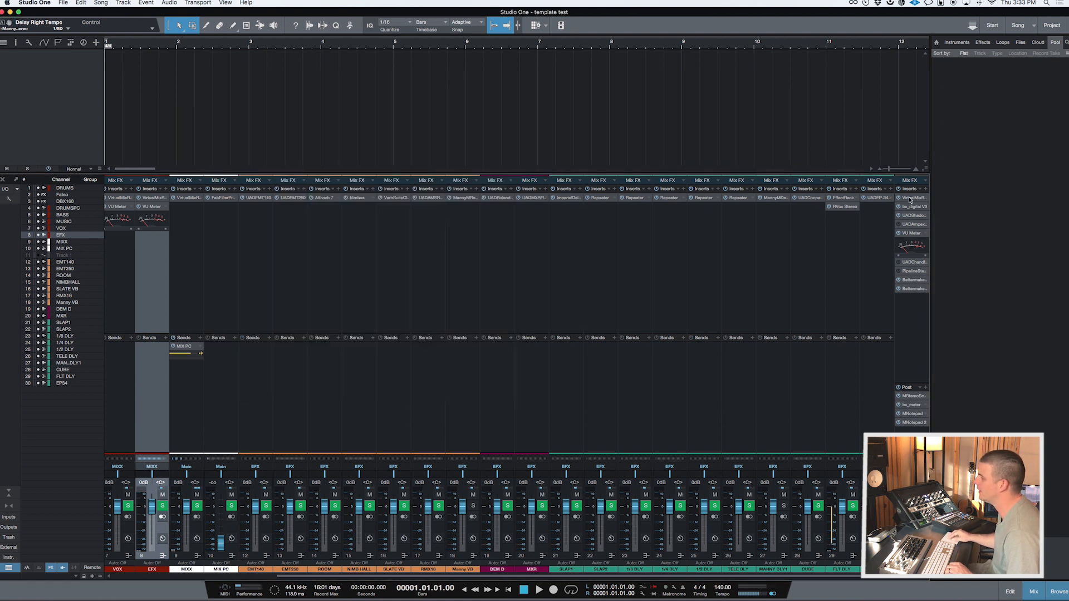
pyautogui.click(154, 198)
pyautogui.click(154, 199)
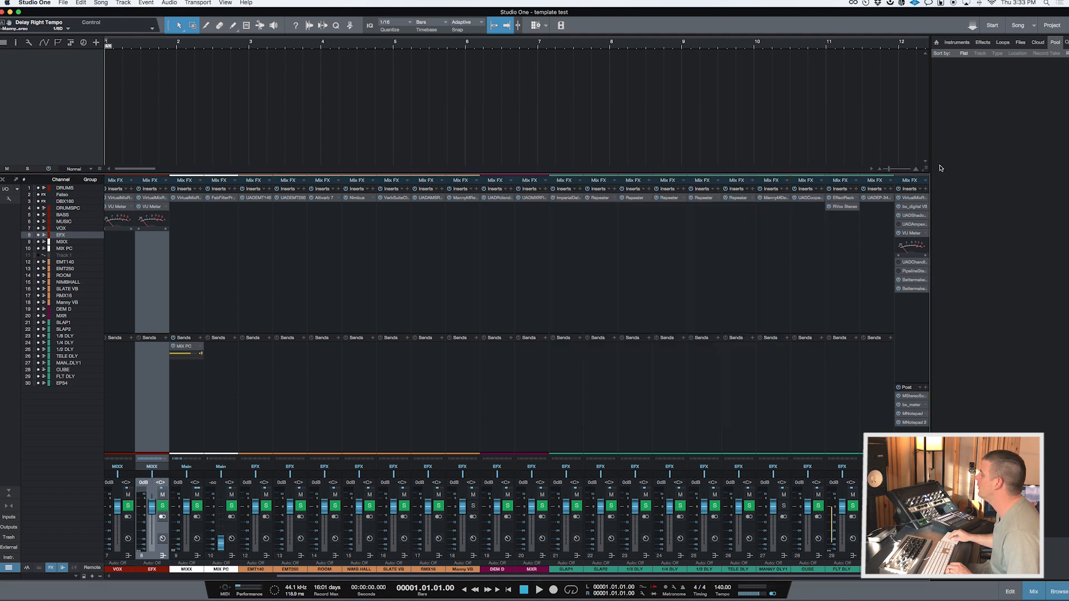
# - Review the bx_digital V3 and Shadow Hills Mastering Compressor inserts on the Main output, bypass the compressor and close its window
pyautogui.click(916, 208)
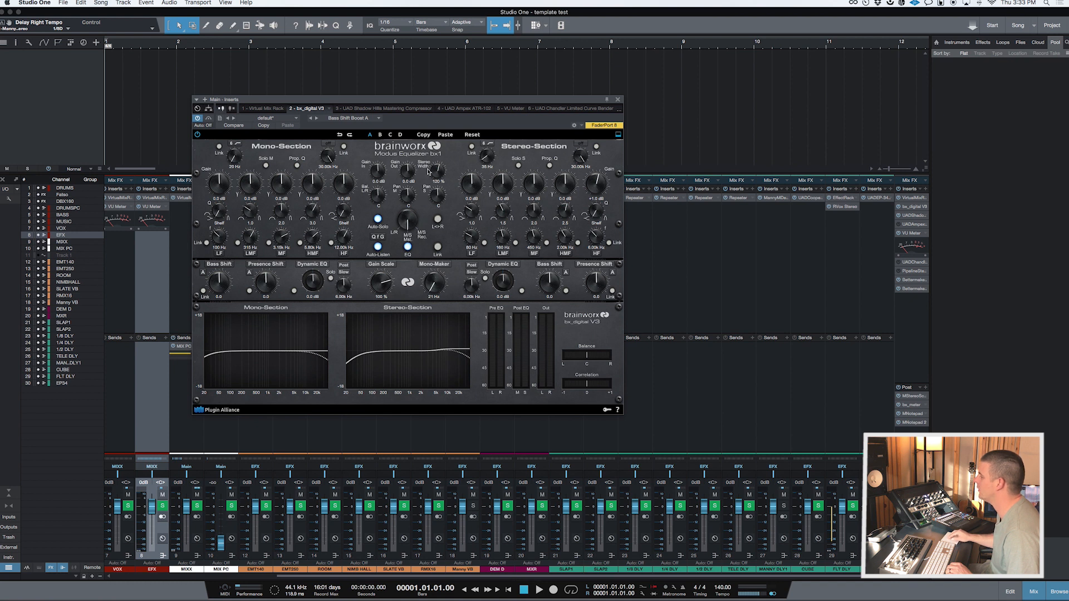
pyautogui.click(915, 215)
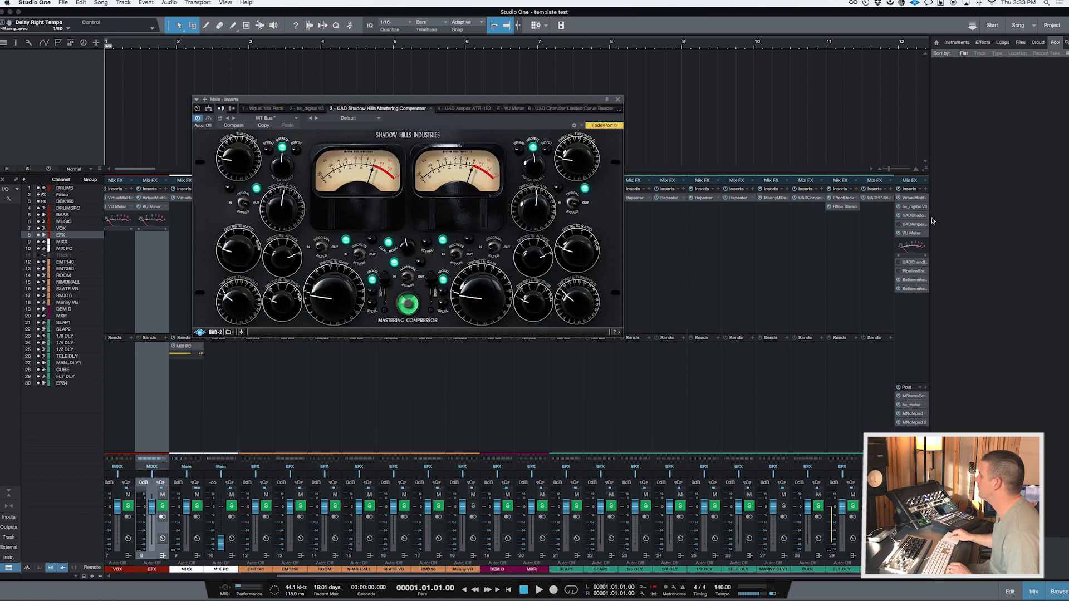
pyautogui.click(899, 217)
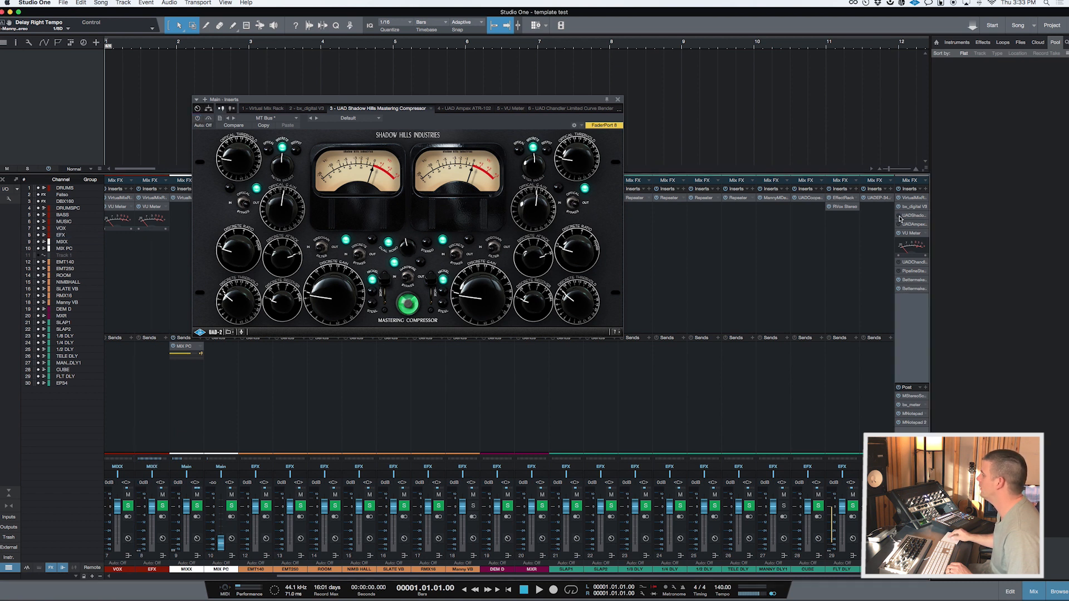
pyautogui.click(911, 275)
pyautogui.click(911, 275)
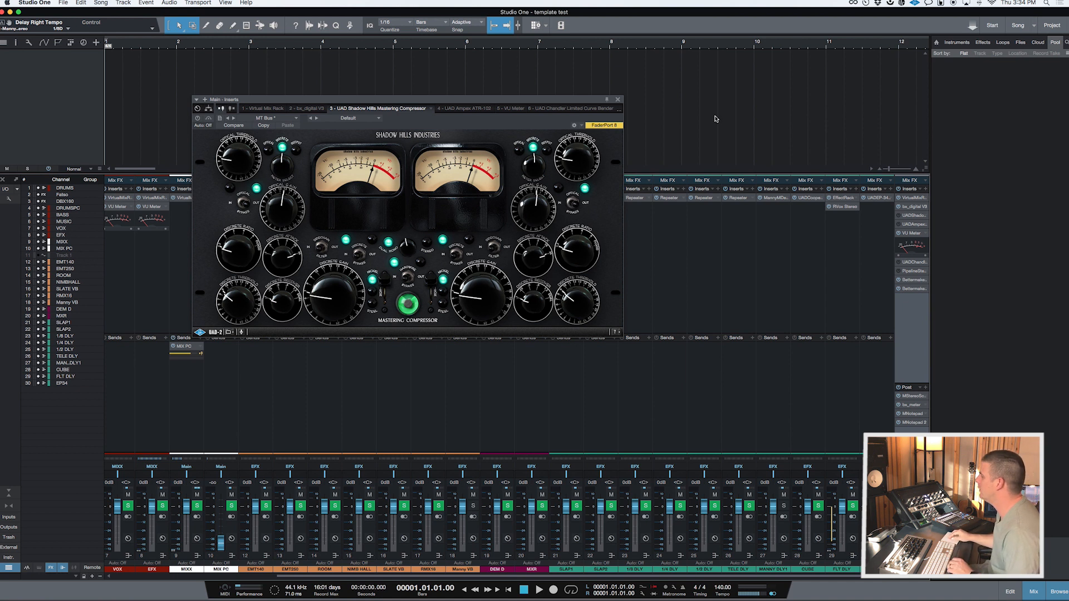
pyautogui.click(618, 101)
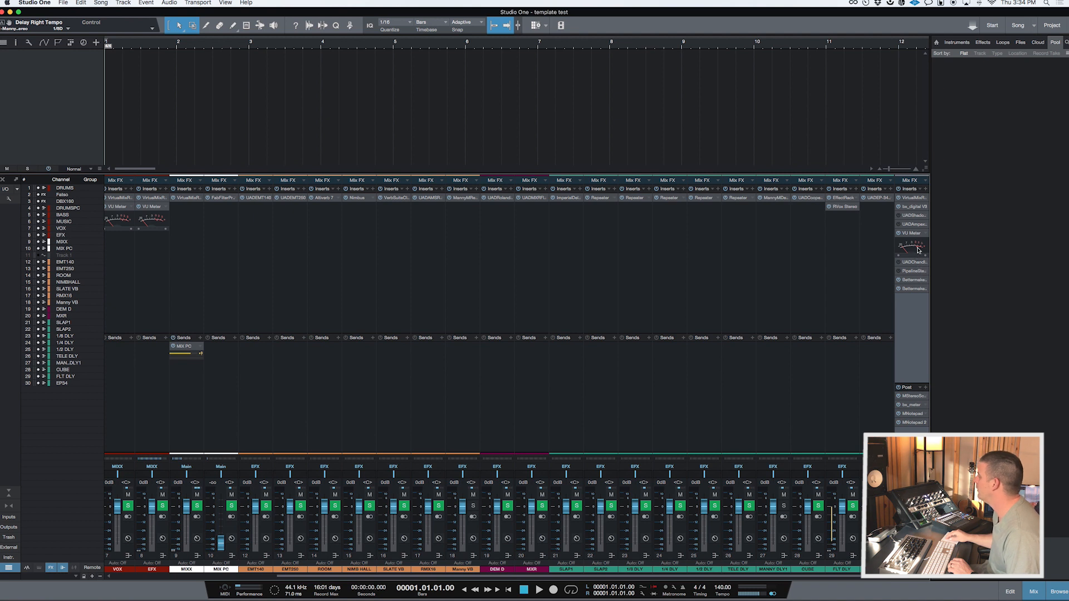
pyautogui.click(920, 219)
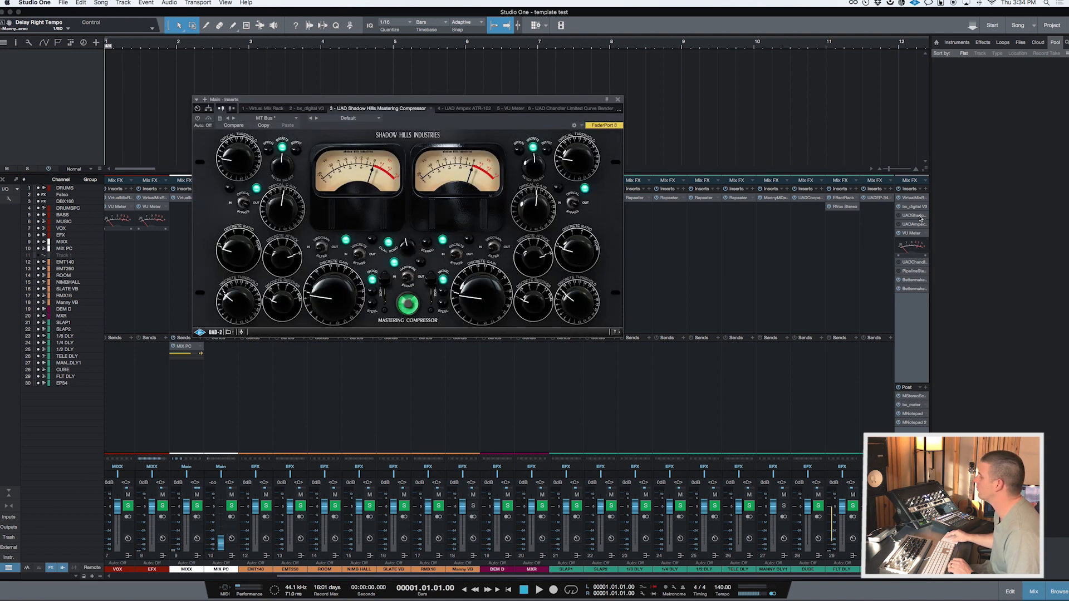
pyautogui.click(920, 218)
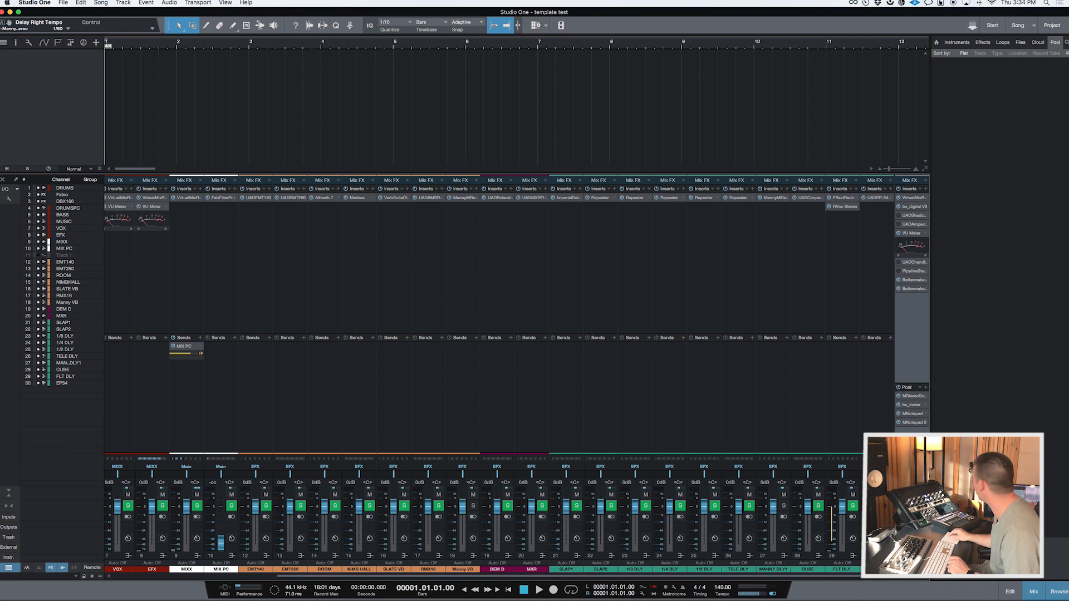
# - Bring the Main output's post-fader bx_meter and MStereoScope windows into view one at a time, moving each back off the mixer after inspection
pyautogui.moveTo(413, 58); pyautogui.dragTo(584, 110)
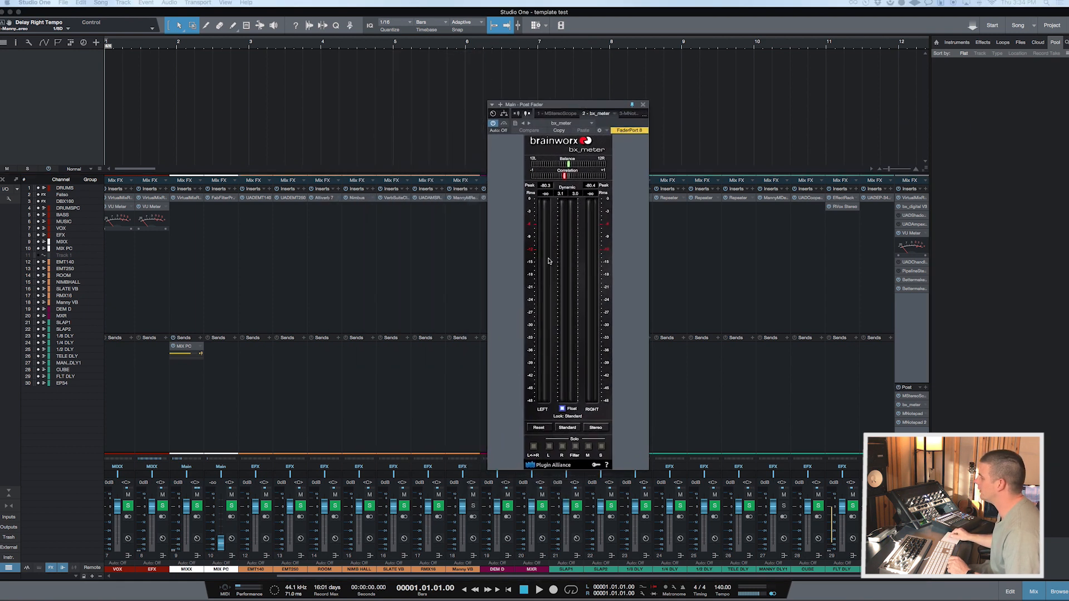
pyautogui.moveTo(576, 106); pyautogui.dragTo(562, 0)
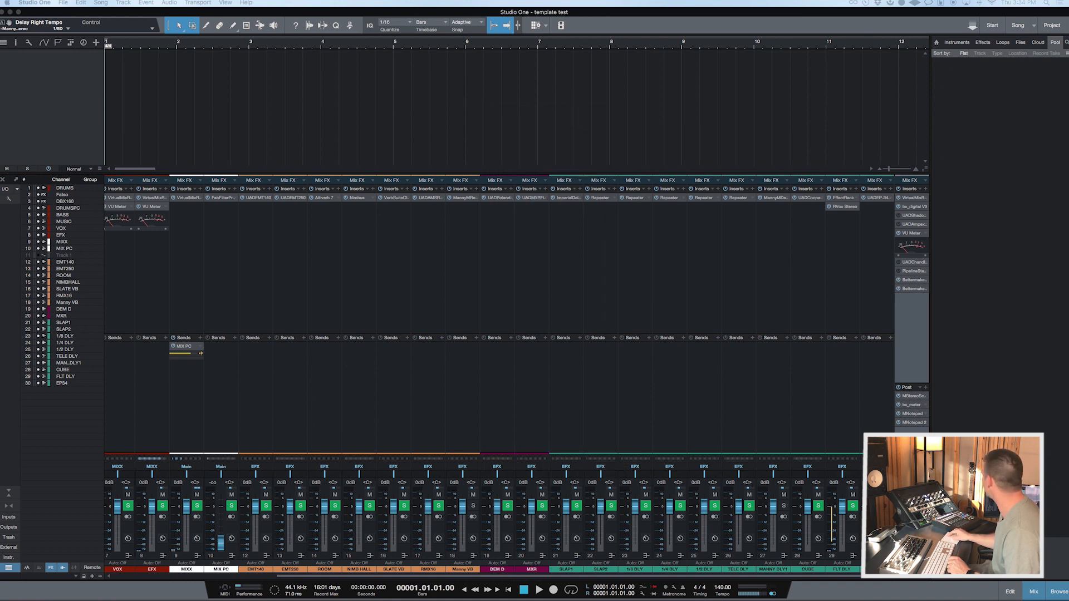
pyautogui.moveTo(445, 0); pyautogui.dragTo(484, 93)
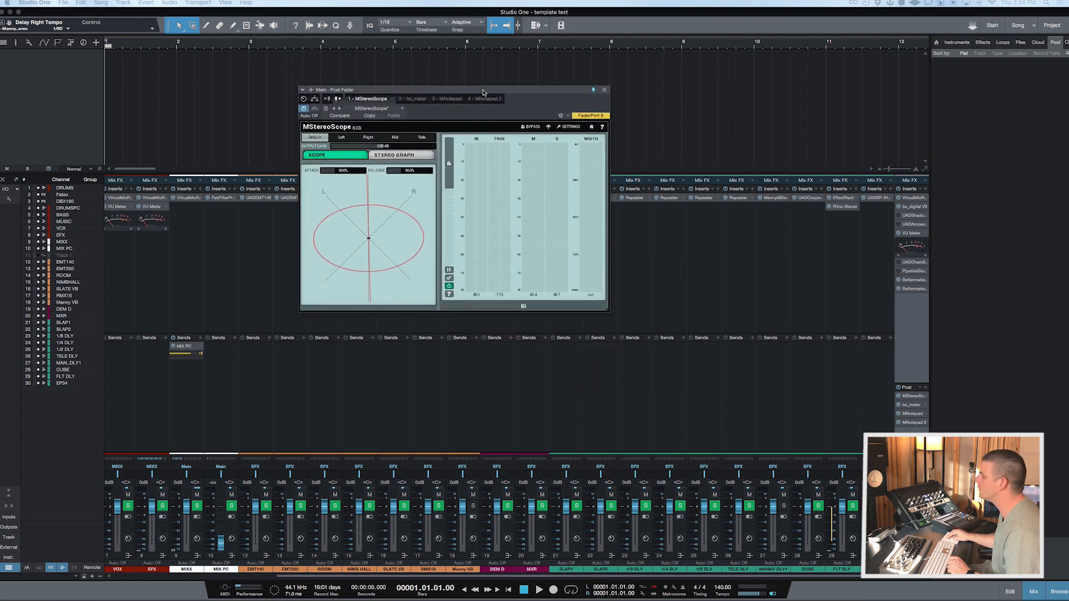
pyautogui.moveTo(492, 93); pyautogui.dragTo(490, 0)
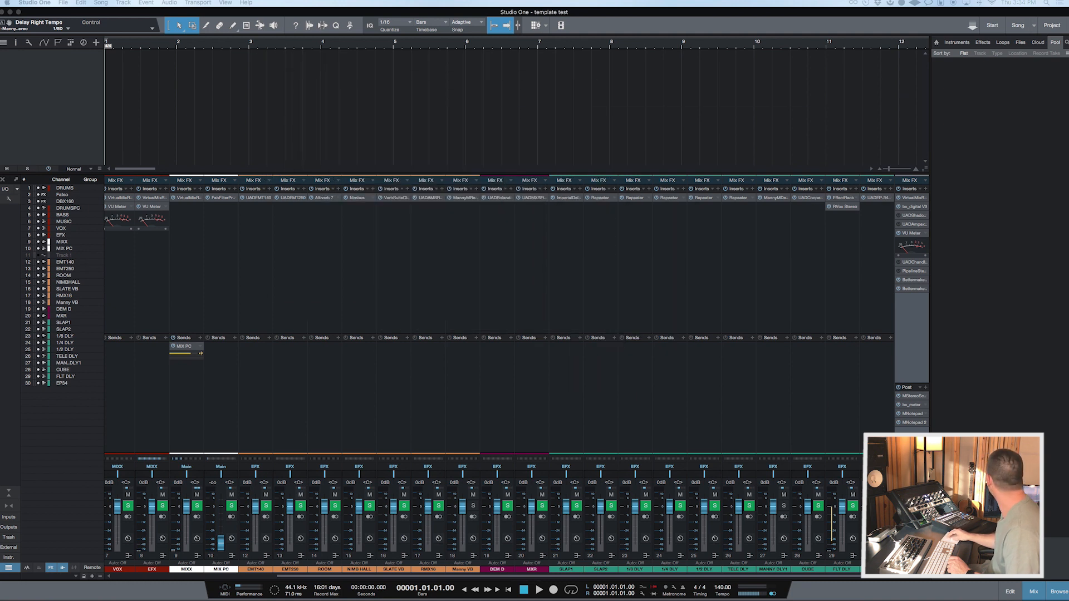
# - Review the post-fader MNotepad settings notes and the Bettermaker C502V insert on the Main output, closing each window
pyautogui.doubleClick(915, 413)
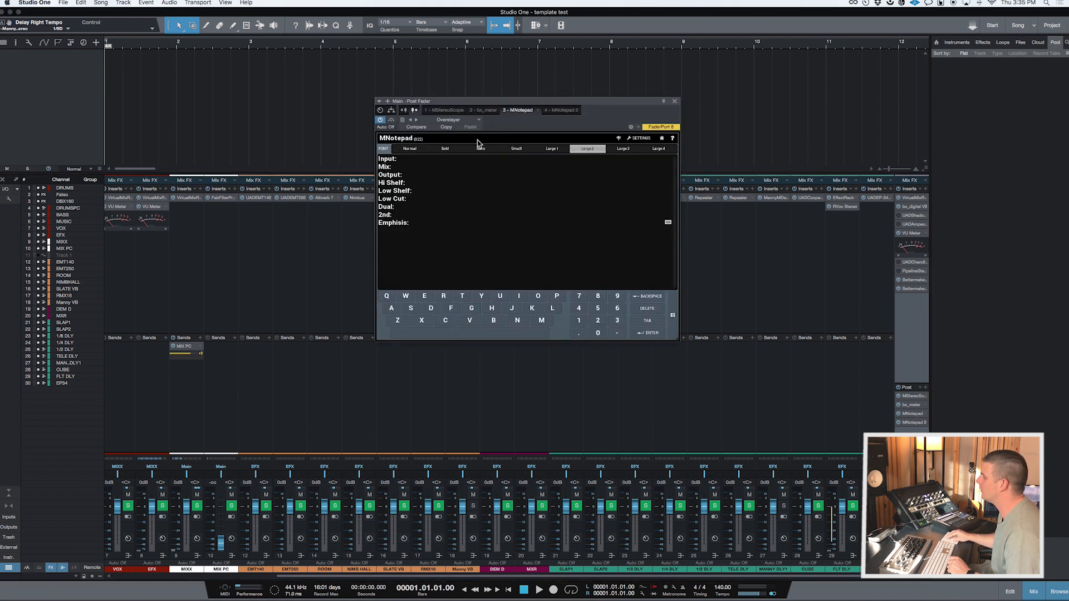
pyautogui.click(479, 120)
pyautogui.click(467, 162)
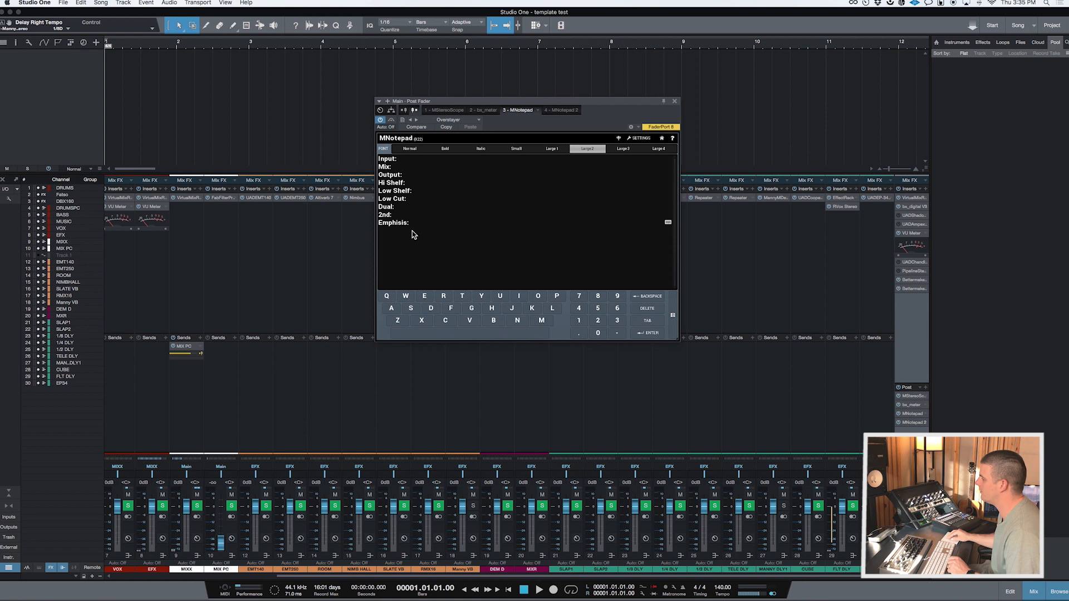
pyautogui.click(675, 101)
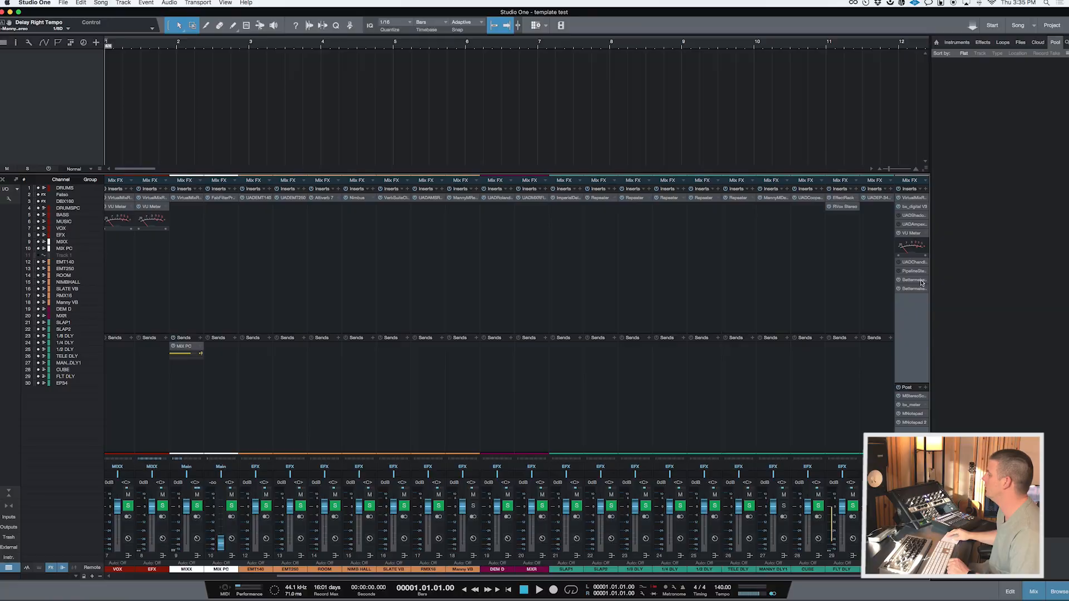
pyautogui.click(921, 280)
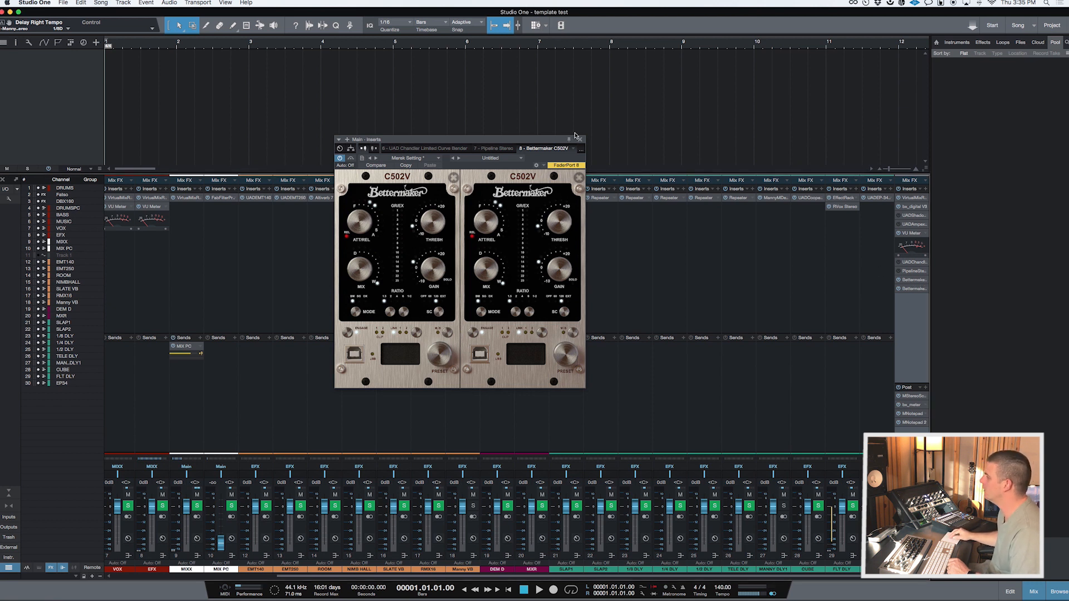
pyautogui.click(580, 139)
# - Check the Save As Template dialog for the current song and cancel it without saving
pyautogui.scroll(6, 354, 265)
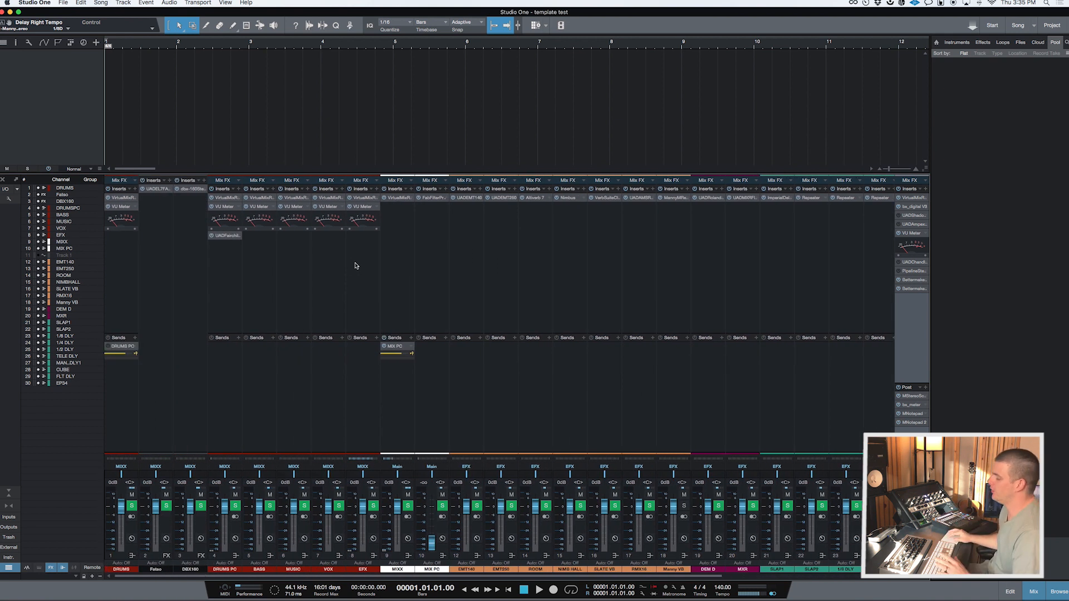
pyautogui.click(63, 2)
pyautogui.click(88, 111)
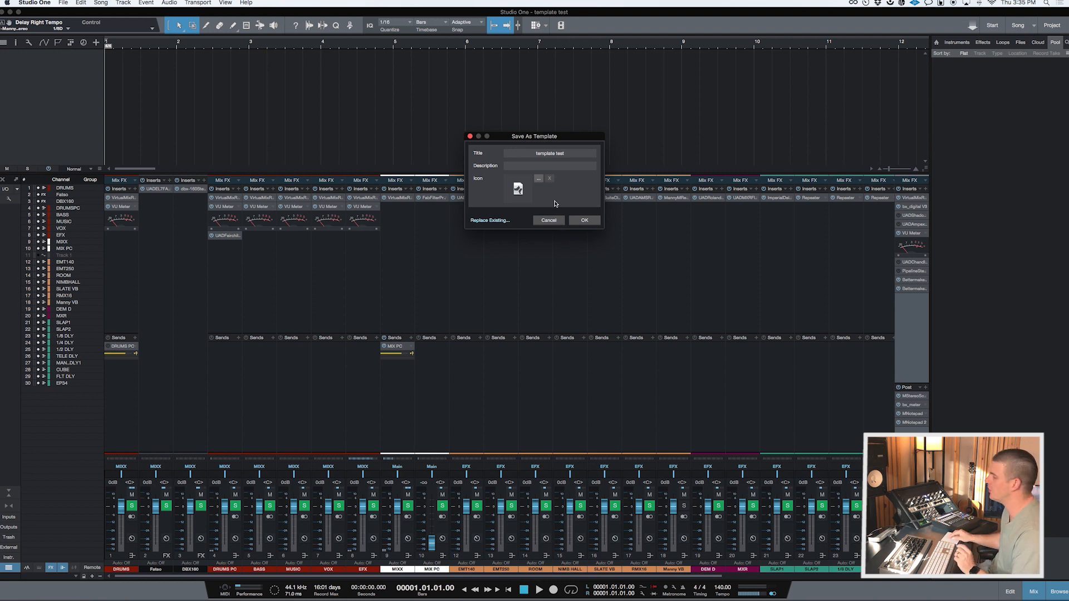
pyautogui.click(548, 220)
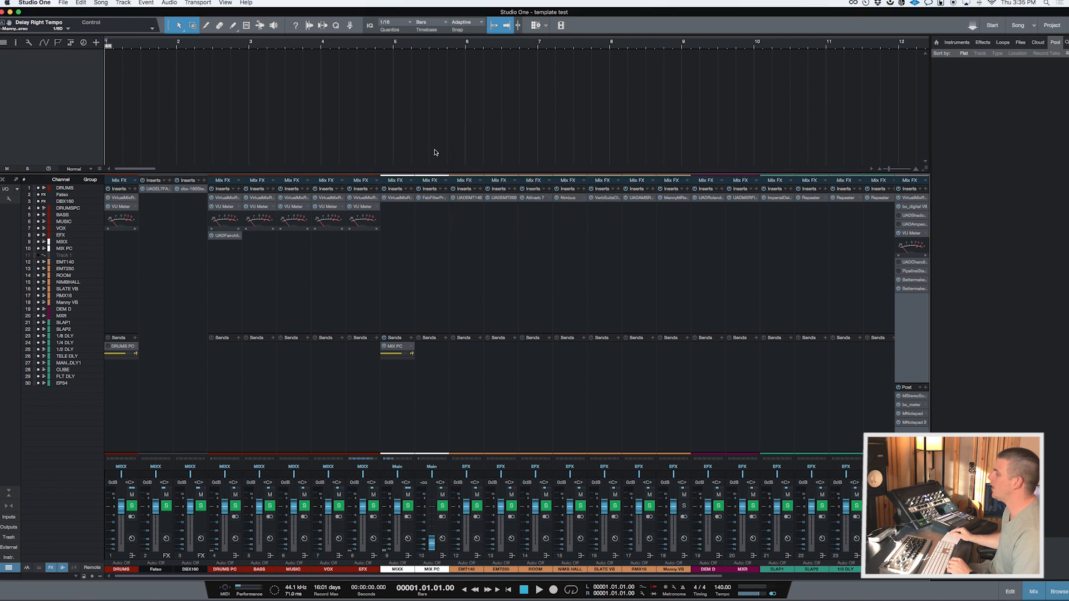